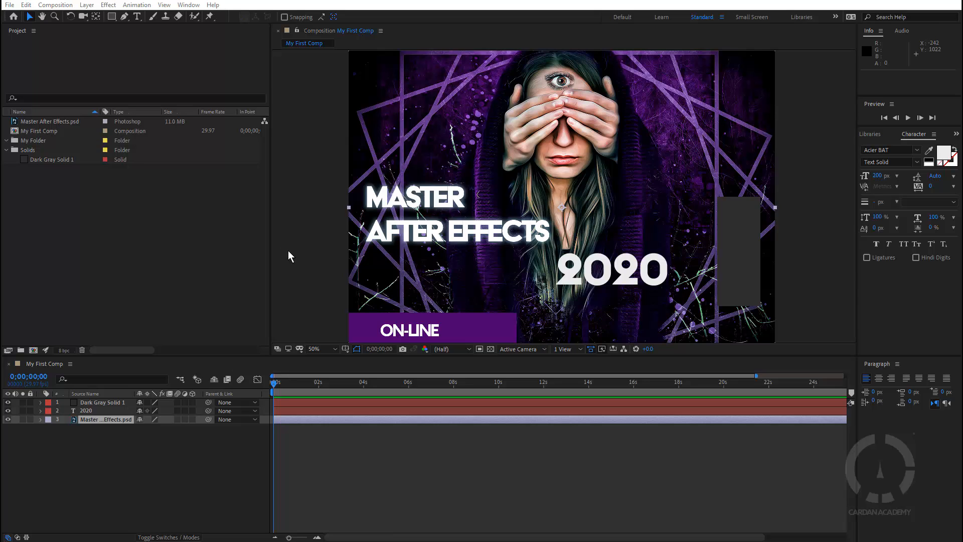
Clear the layer selection and briefly view the mini-flowchart for My First Comp
left_click(289, 250)
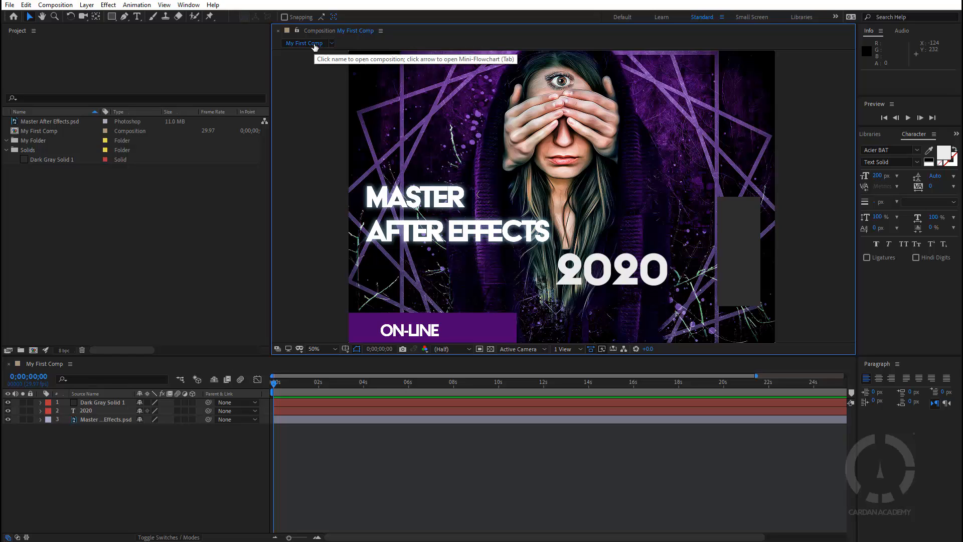
mouse_move(318, 45)
left_mouse_down()
mouse_move(333, 43)
mouse_move(301, 40)
mouse_move(308, 42)
left_mouse_up()
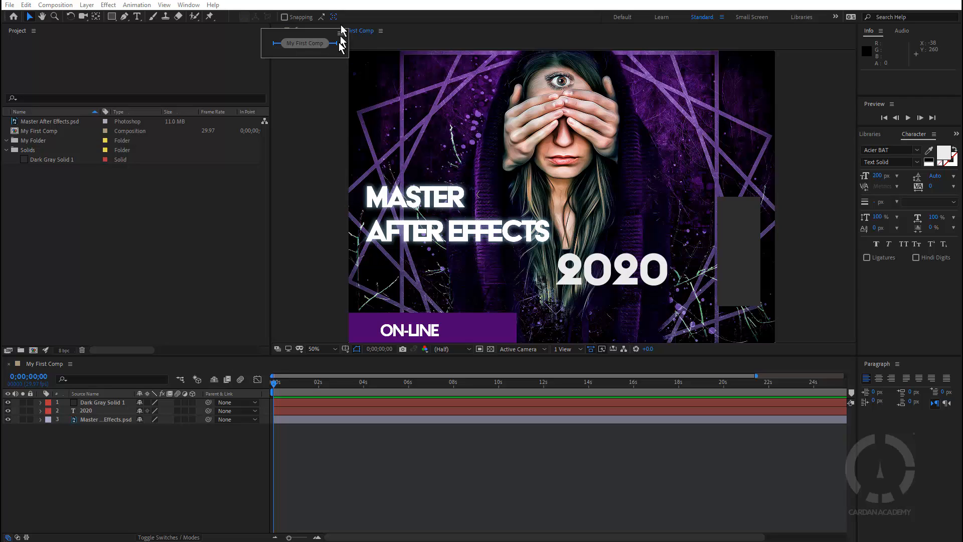
left_click(311, 44)
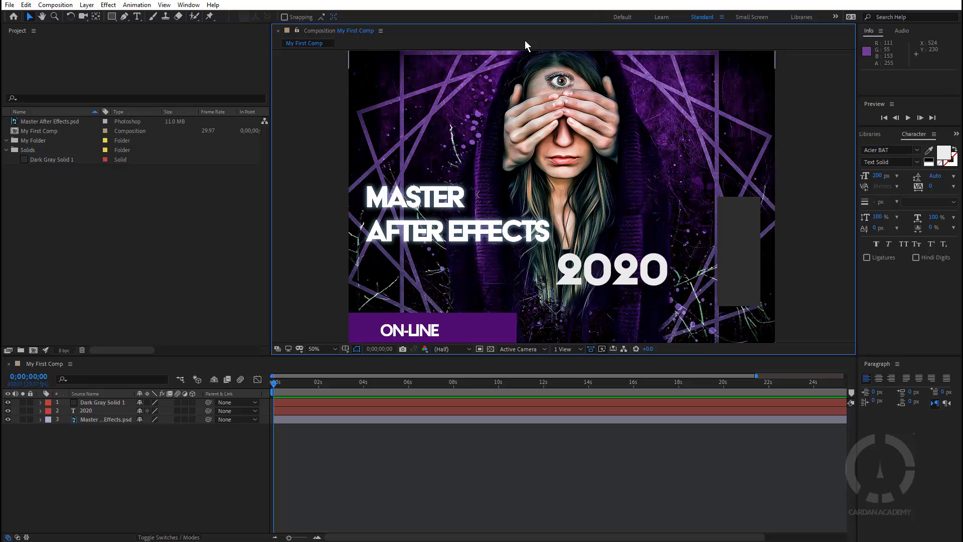
Open Master After Effects.psd as footage, compare it with the comp, then open Dark Gray Solid 1
double_click(41, 122)
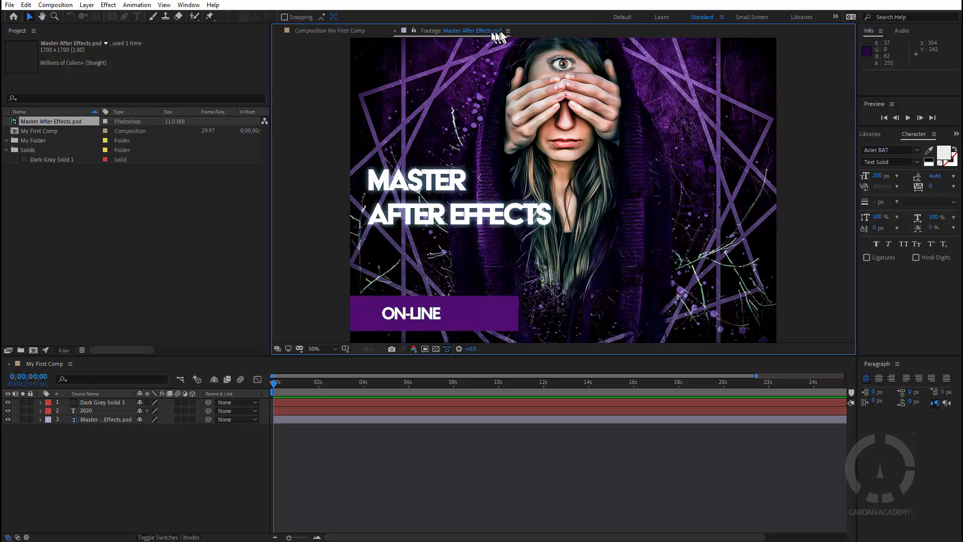
left_click(334, 33)
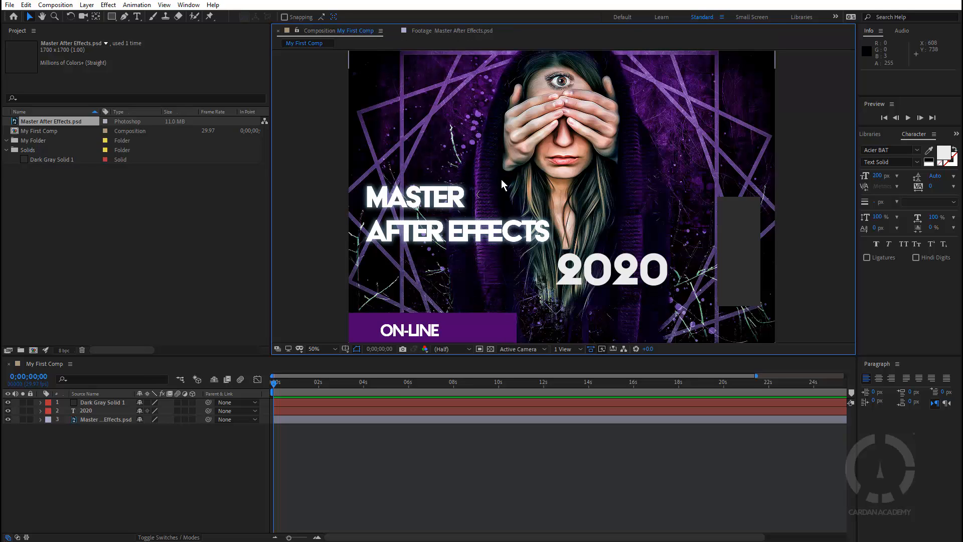
left_click(449, 31)
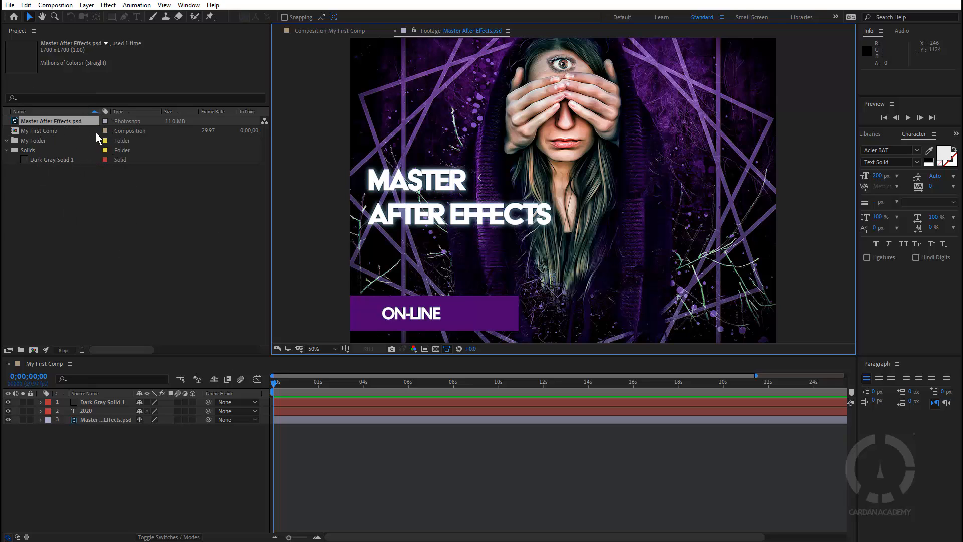
double_click(59, 160)
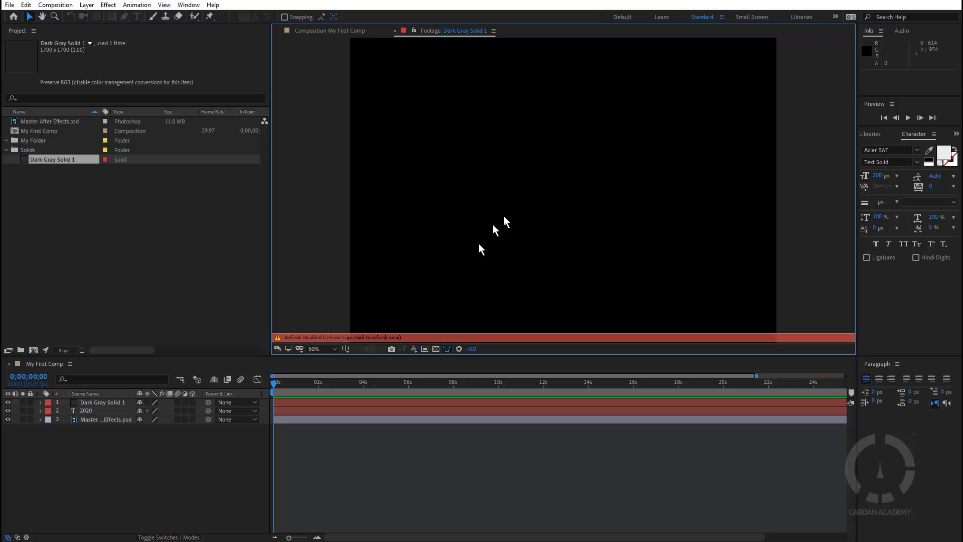
Re-enable viewer refresh with Caps Lock and return to the My First Comp poster
key("Caps_Lock")
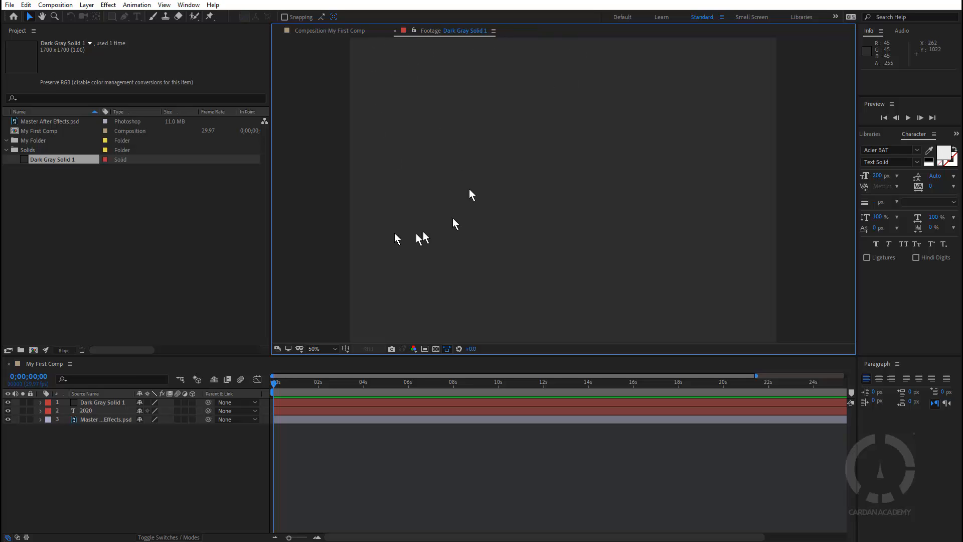
left_click(338, 31)
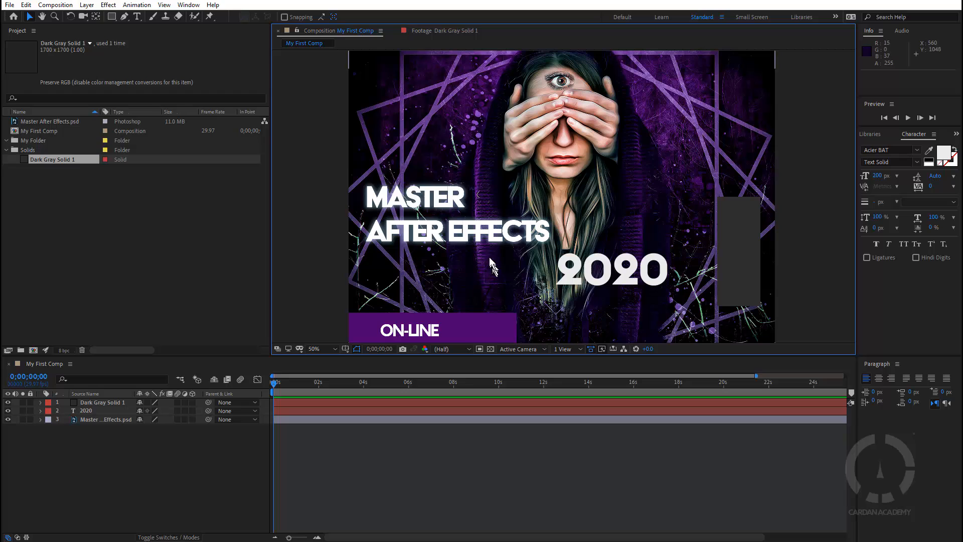
Reopen the PSD footage, go back to My First Comp, and select the gray solid on the poster's right
double_click(48, 121)
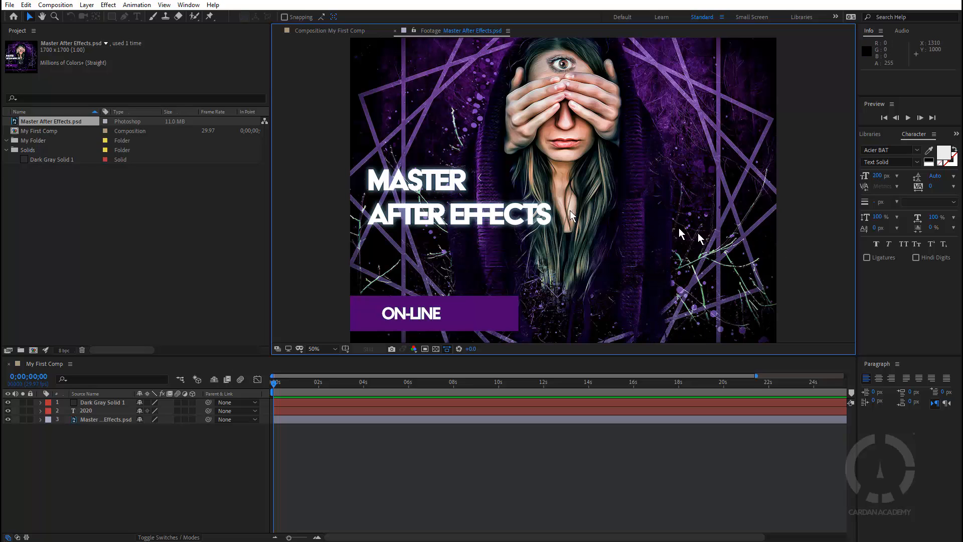
left_click(323, 29)
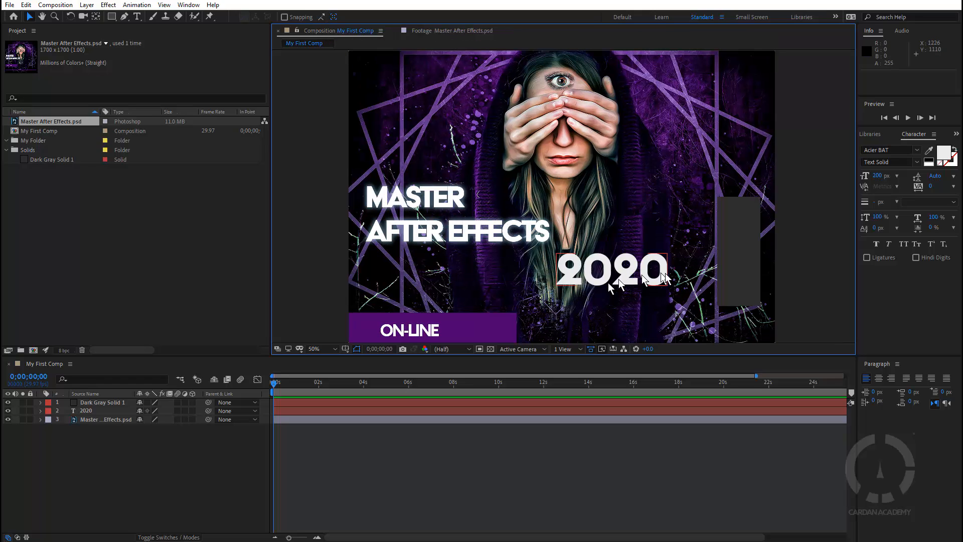
left_click(743, 250)
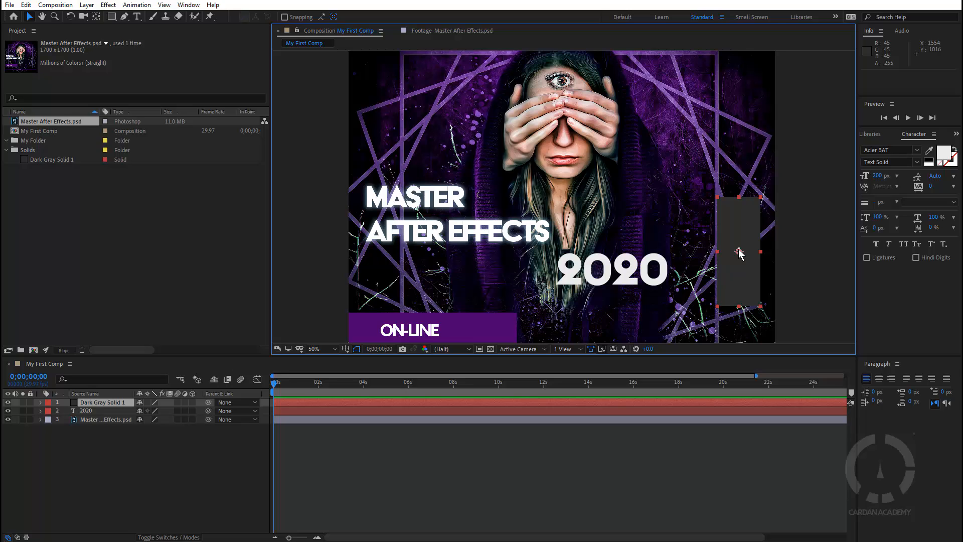
Recolor the solid to 4B006E, eyedropped from the ON-LINE banner, so it becomes Deep Purple Solid 1
left_click(91, 6)
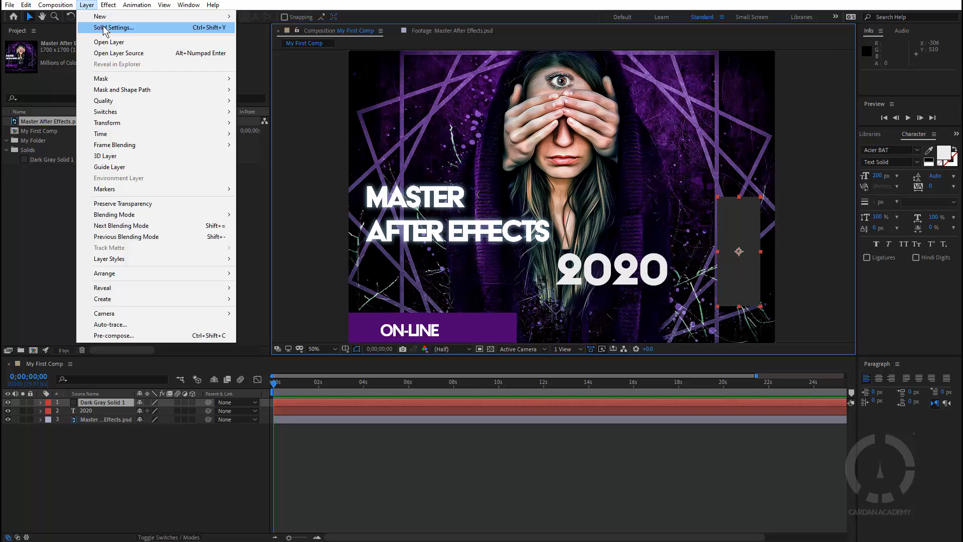
left_click(104, 27)
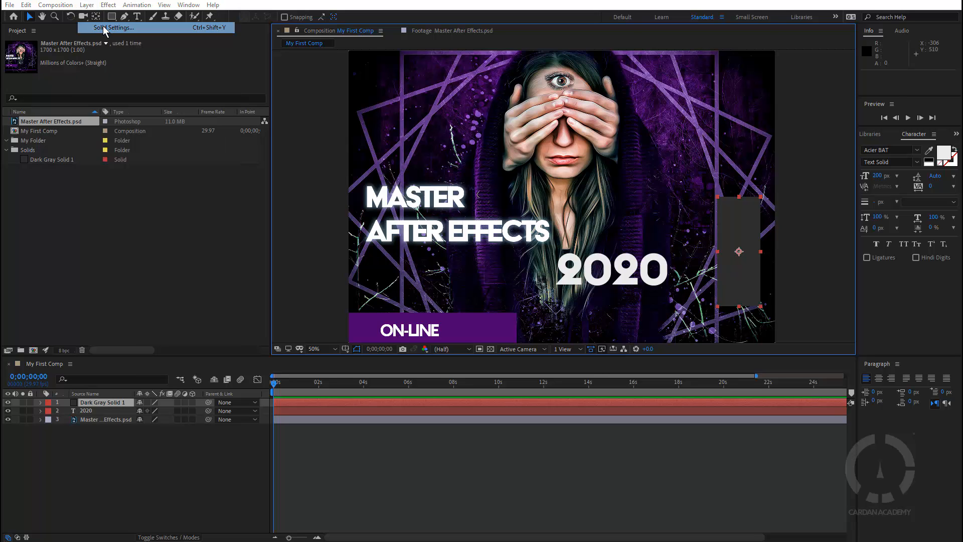
left_click_drag(527, 152, 389, 147)
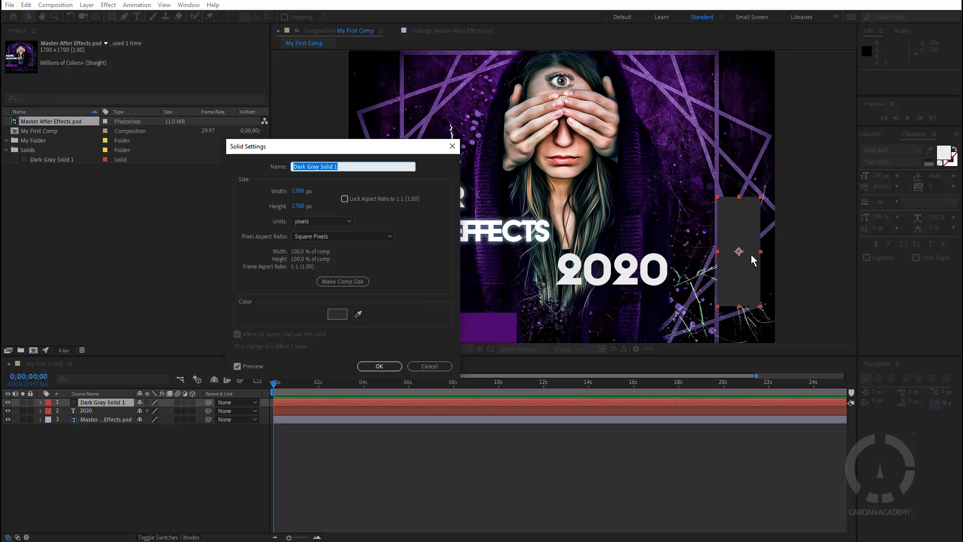
left_click(335, 315)
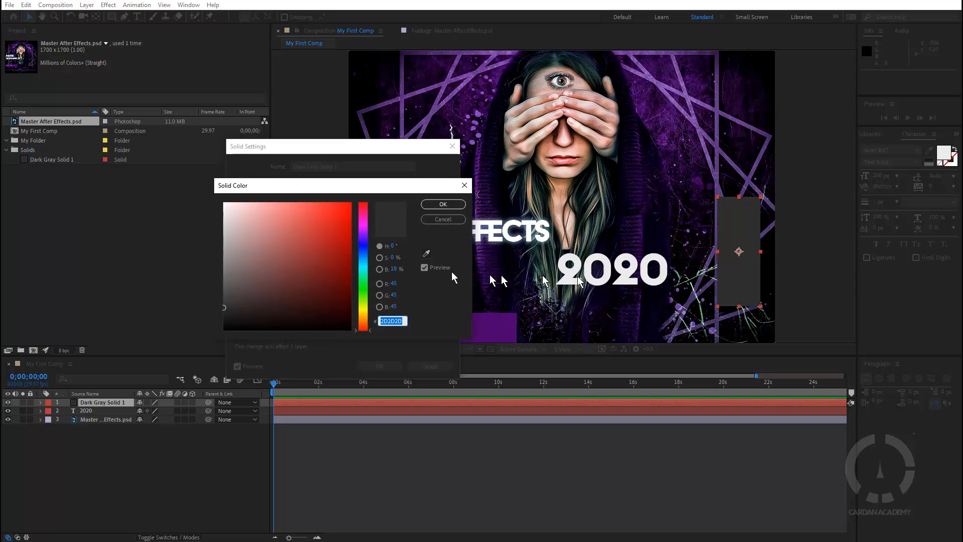
left_click(426, 253)
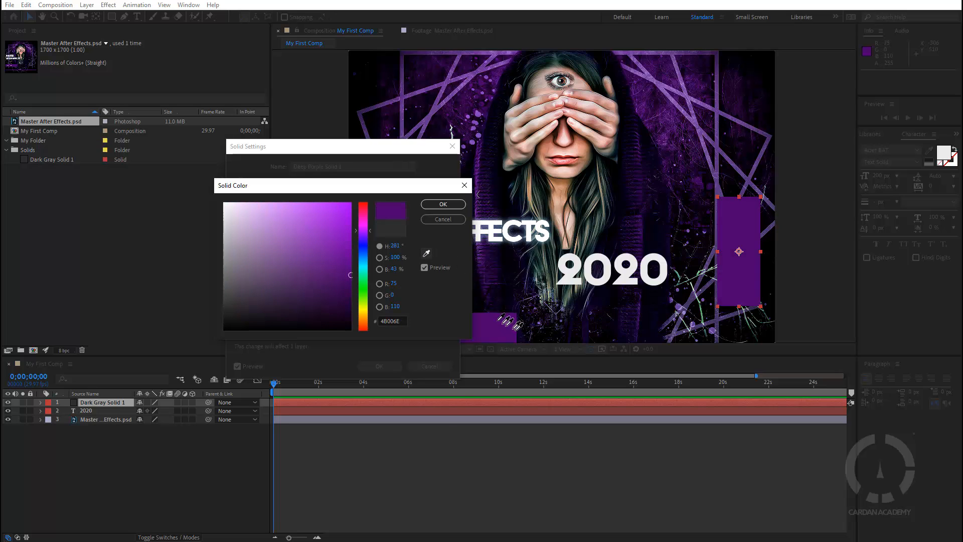
left_click(496, 325)
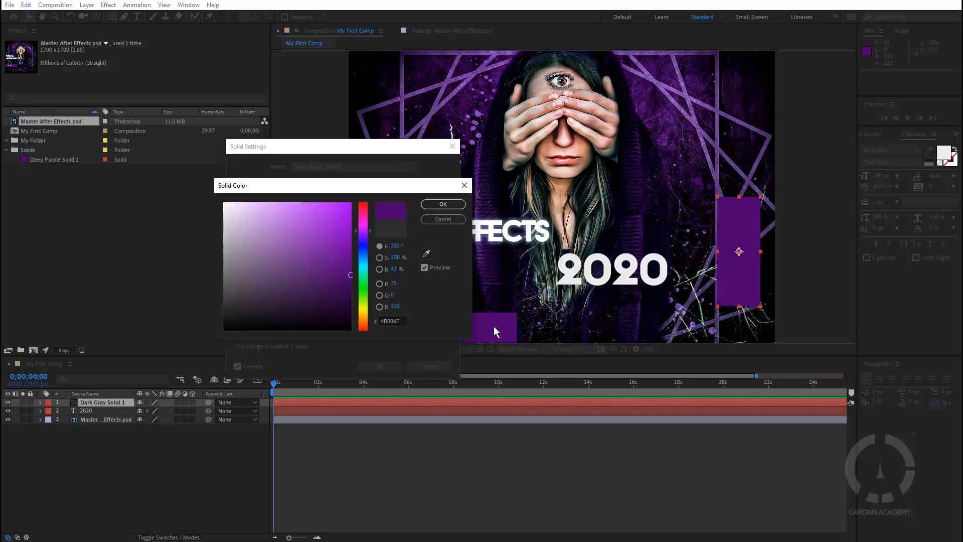
left_click(447, 203)
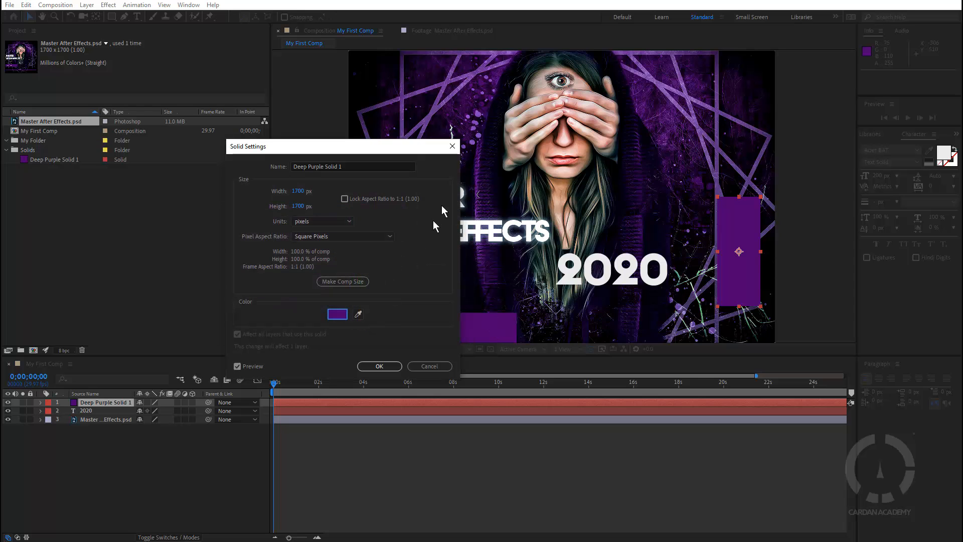
left_click(380, 366)
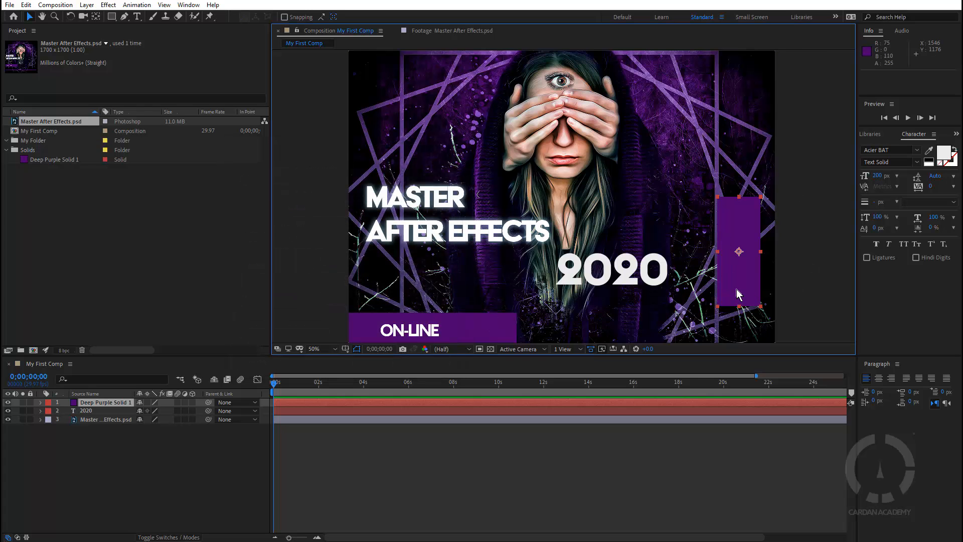
Shift the purple solid left and stretch it into a wide bar covering 2020, then deselect
left_click_drag(738, 282, 700, 292)
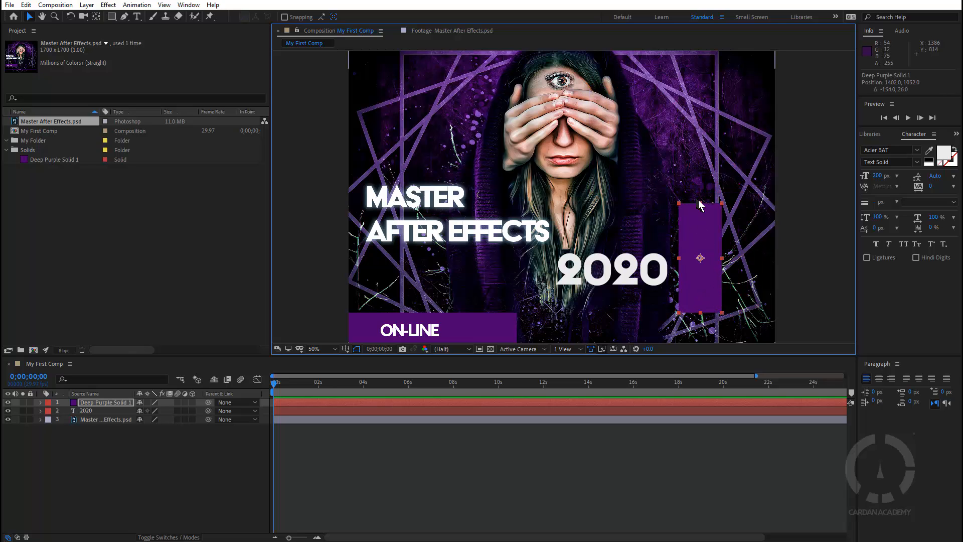
left_click_drag(700, 203, 677, 274)
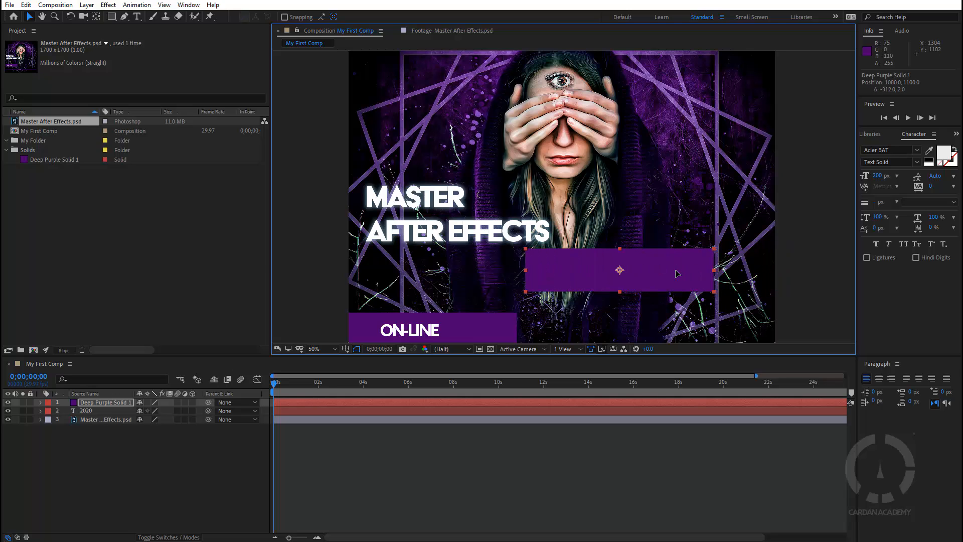
left_click(805, 275)
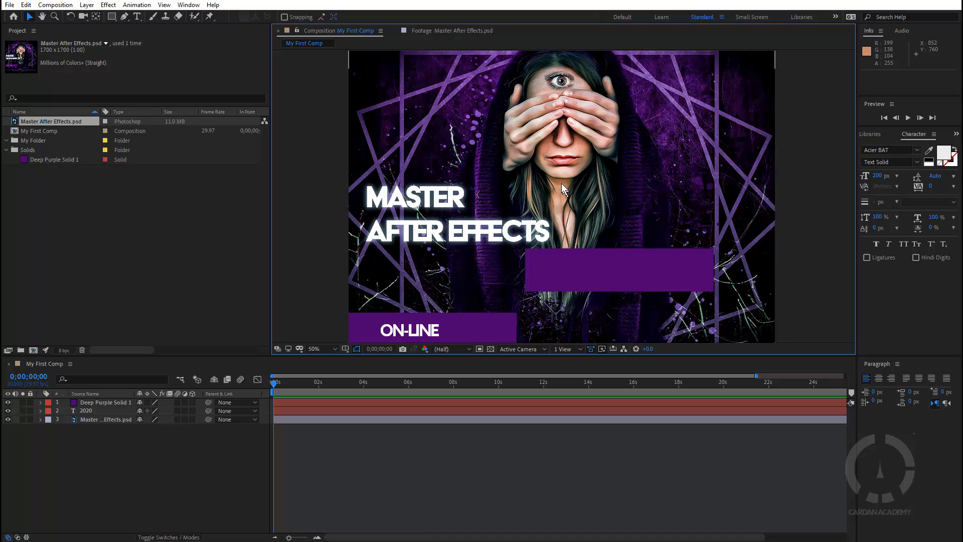
Zoom the Composition viewer in and out, settling at 50% magnification with Half resolution
scroll(562, 188, "down", 6)
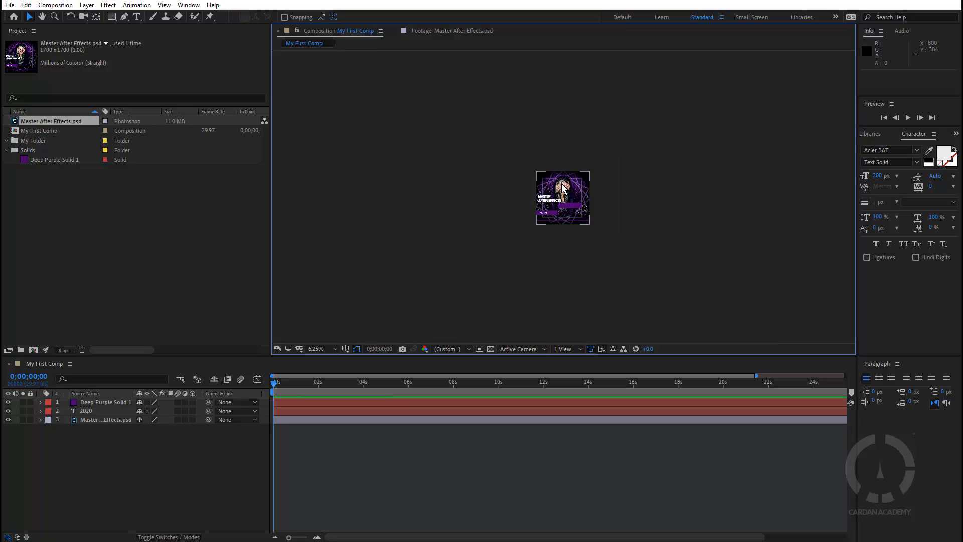
scroll(562, 188, "up", 6)
scroll(561, 187, "down", 4)
scroll(562, 187, "up", 4)
scroll(562, 187, "down", 4)
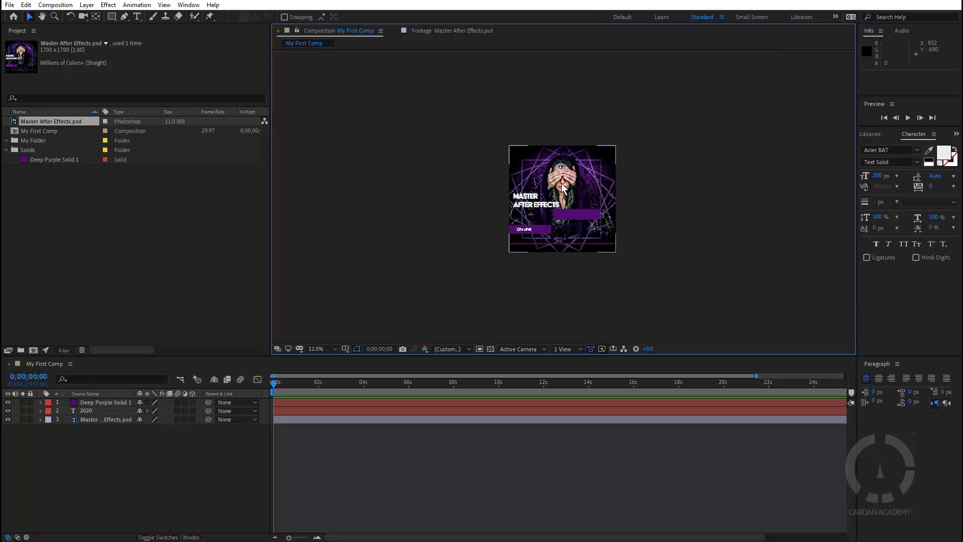
scroll(562, 187, "up", 6)
scroll(562, 187, "down", 8)
scroll(562, 188, "up", 12)
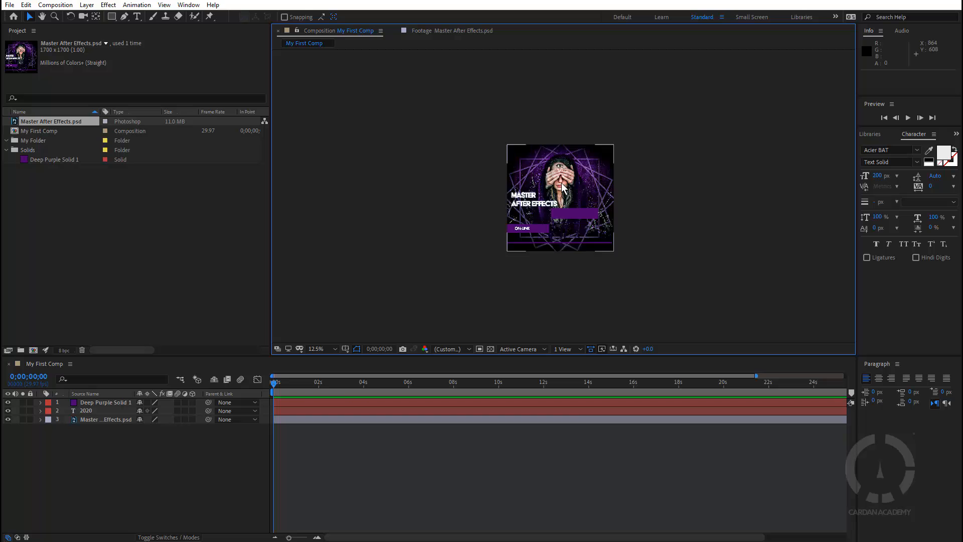
scroll(562, 184, "down", 16)
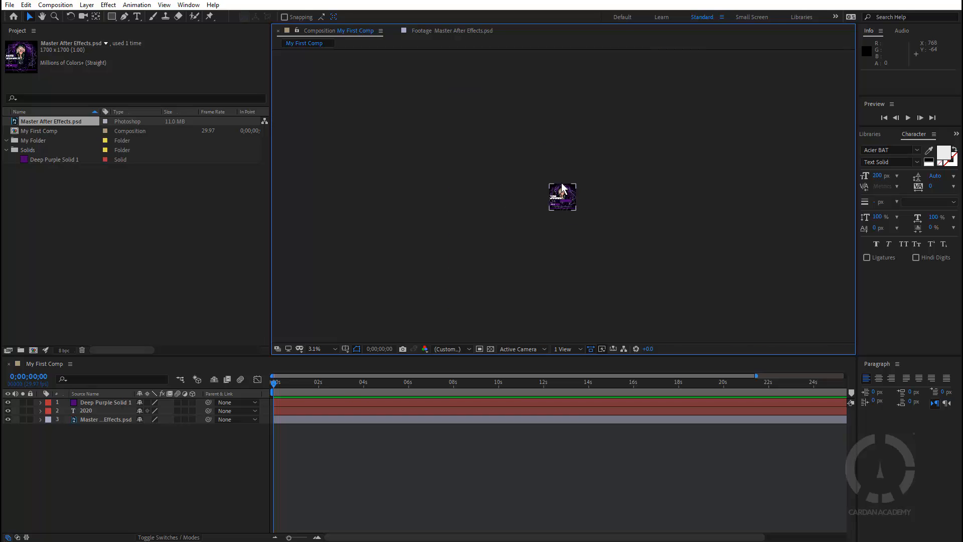
scroll(564, 198, "up", 8)
scroll(565, 204, "up", 8)
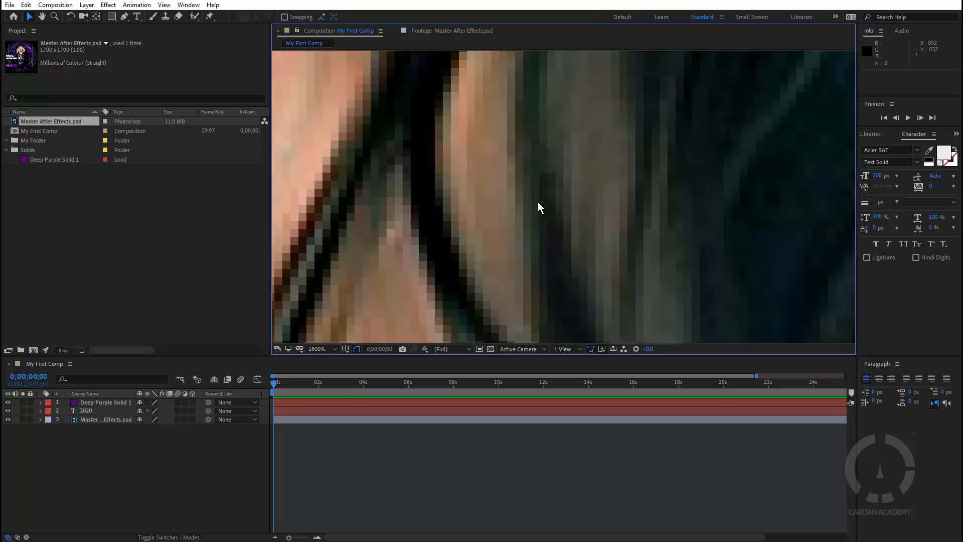
scroll(538, 200, "up", 2)
scroll(571, 164, "down", 6)
scroll(543, 161, "down", 8)
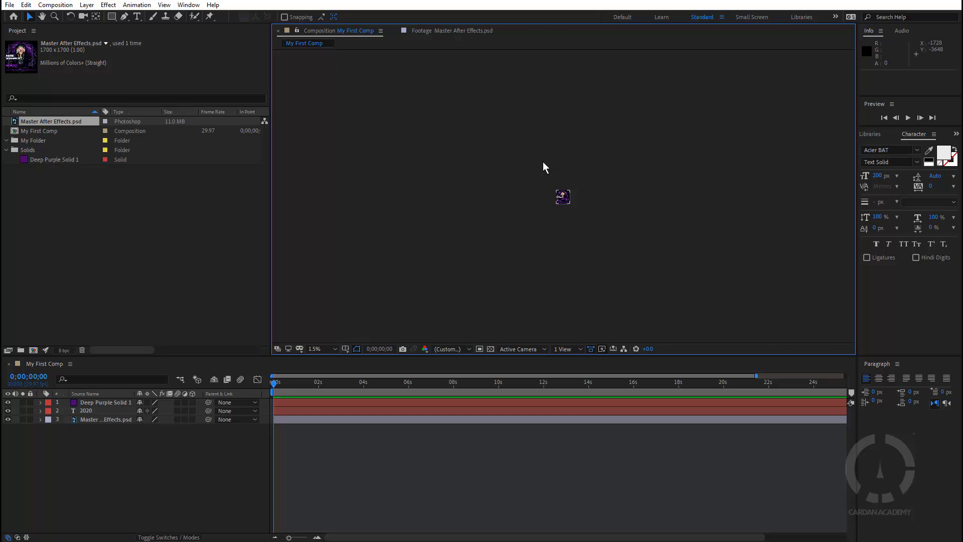
scroll(557, 189, "up", 12)
scroll(556, 187, "down", 4)
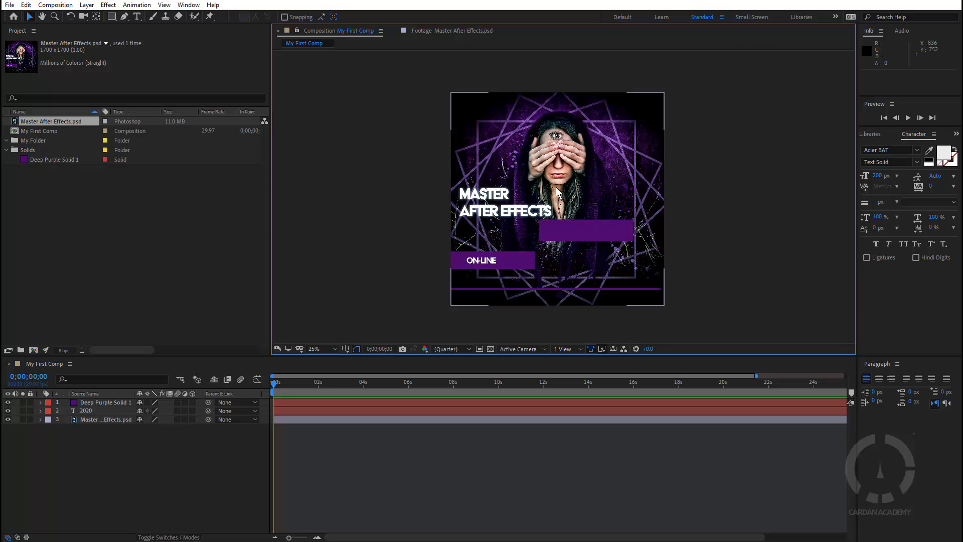
scroll(466, 137, "up", 5)
scroll(562, 196, "down", 8)
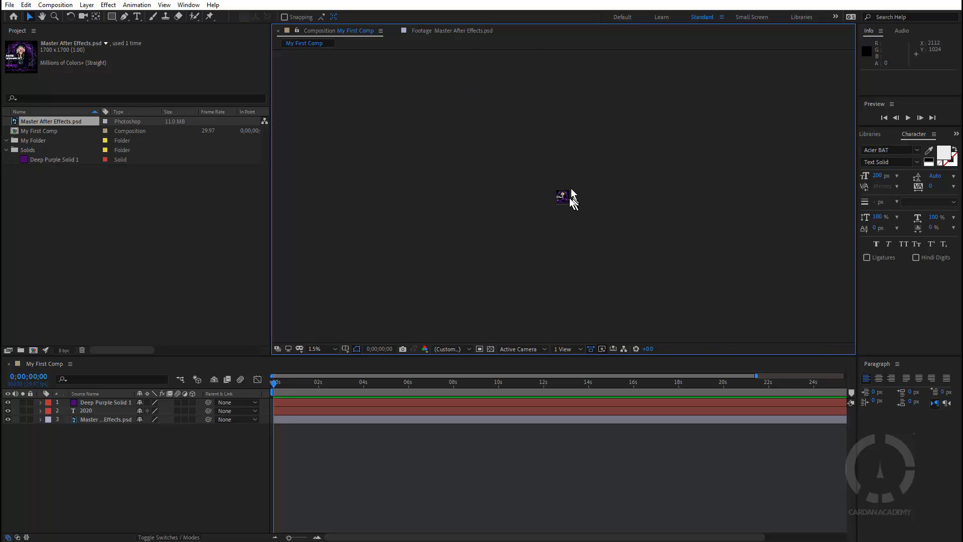
scroll(570, 198, "up", 6)
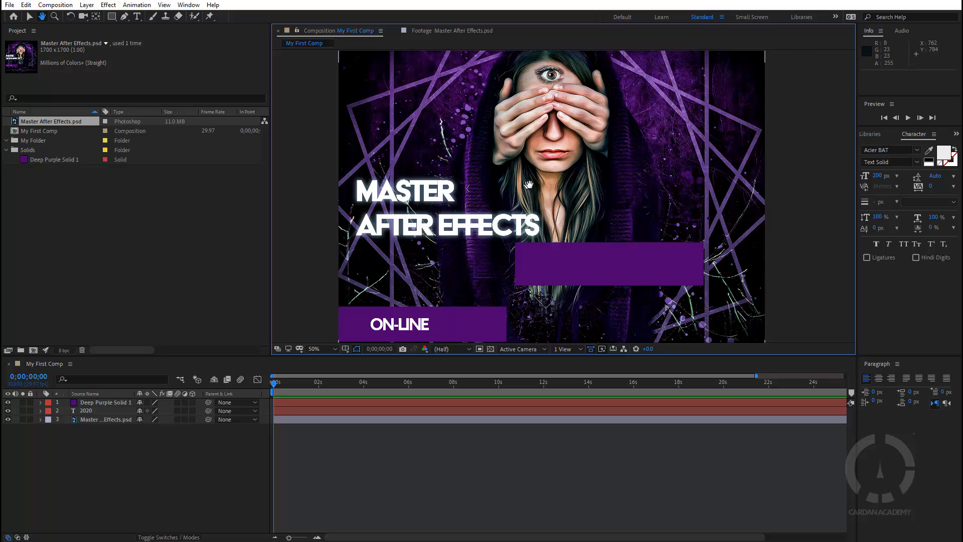
left_click_drag(519, 188, 561, 166)
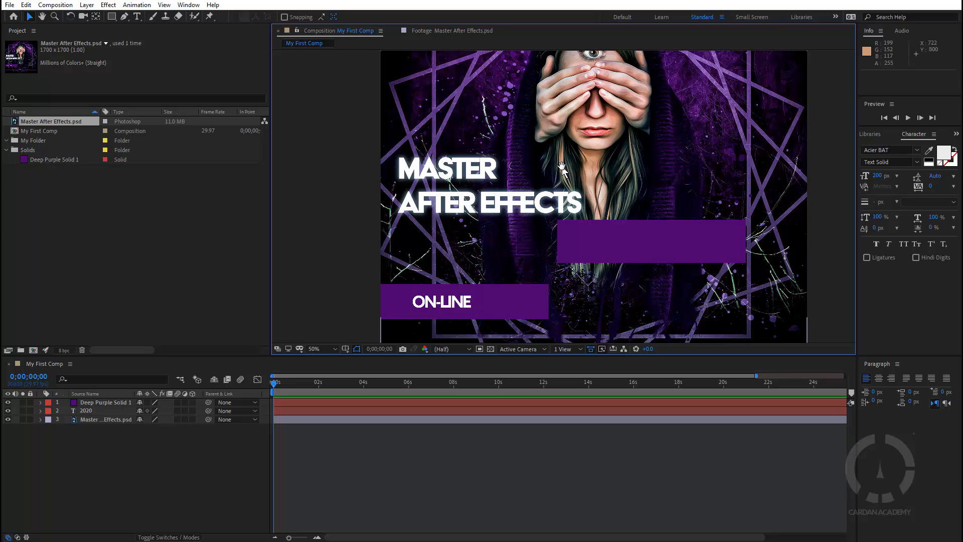
left_click_drag(659, 159, 568, 194)
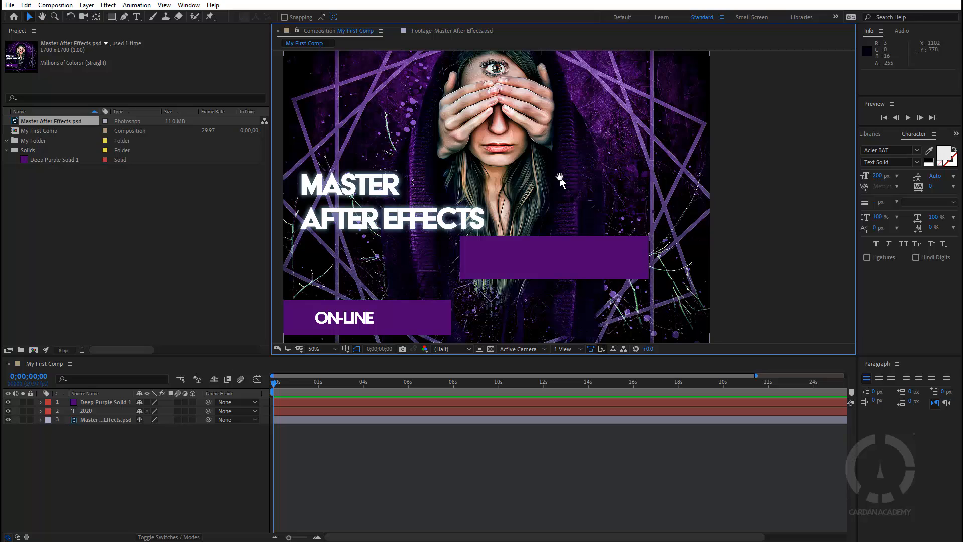
Select Deep Purple Solid 1, drag it off to reveal 2020, then move it back below the title
left_click(565, 255)
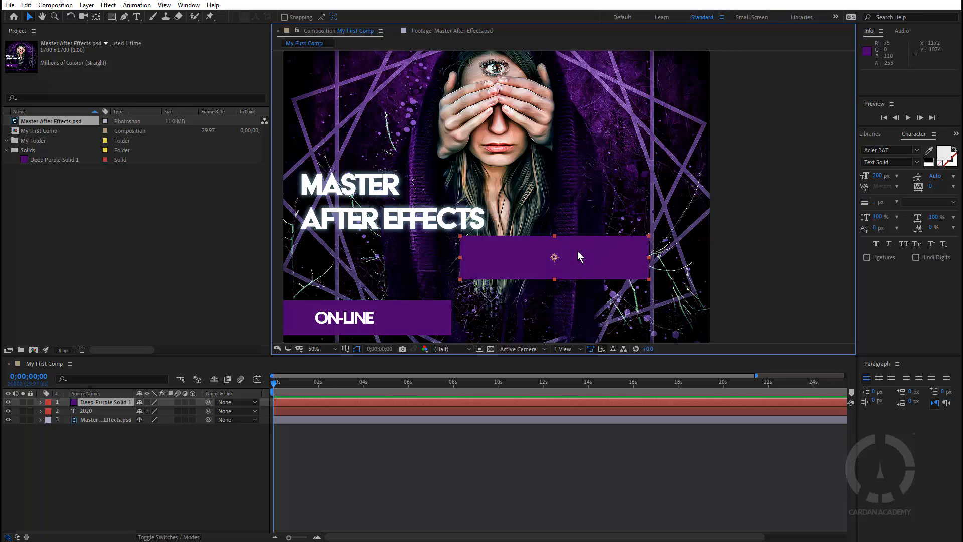
left_click_drag(581, 257, 662, 113)
key("h")
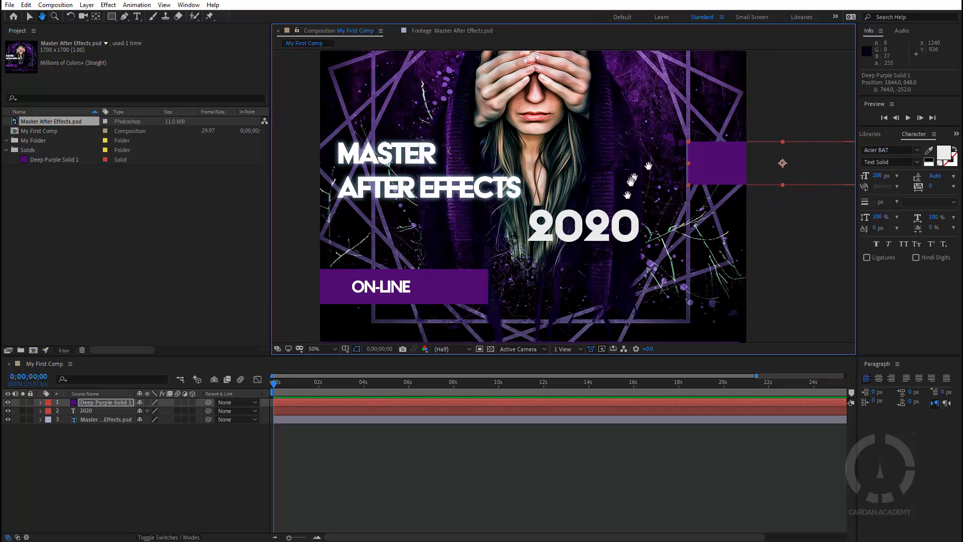
left_click_drag(648, 166, 630, 177)
key("v")
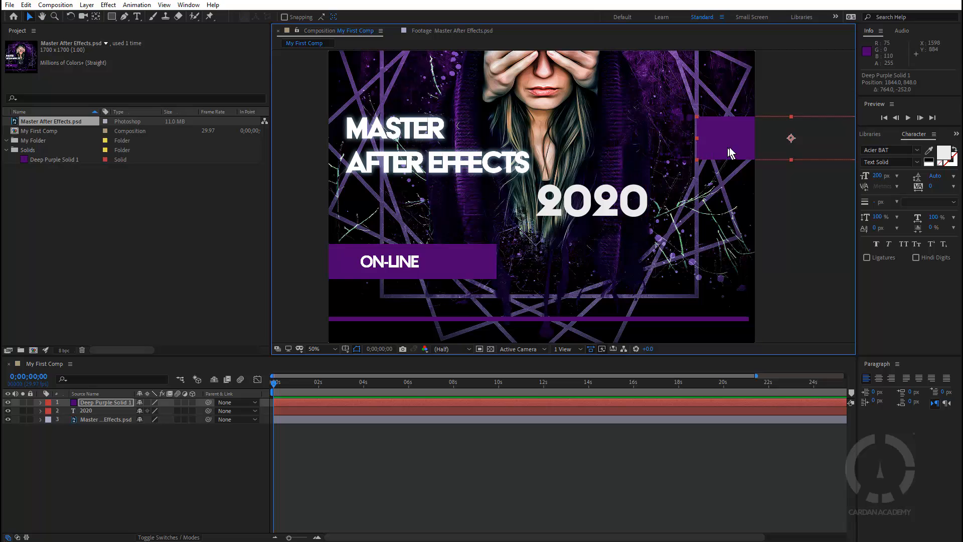
left_click_drag(728, 137, 547, 200)
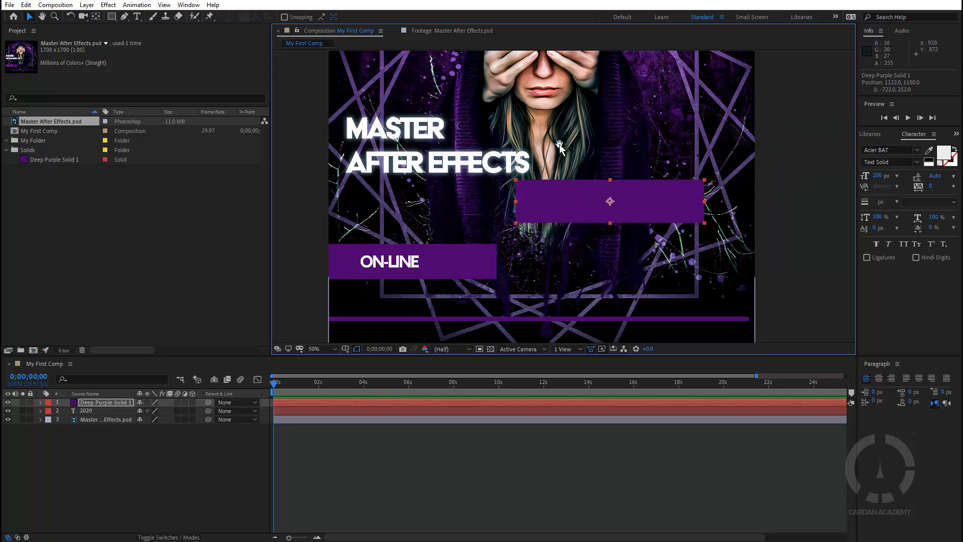
key("h")
left_click_drag(559, 150, 606, 164)
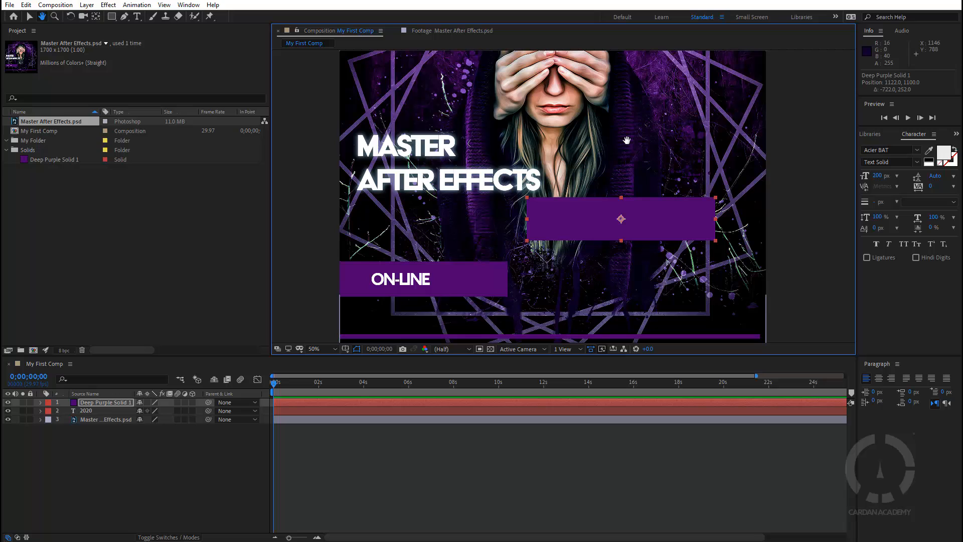
key("v")
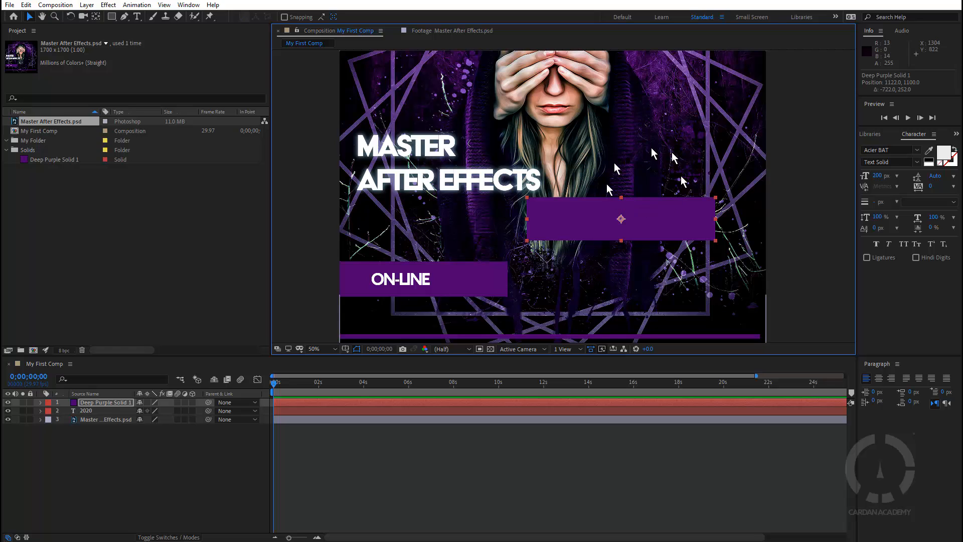
mouse_move(593, 216)
left_mouse_down()
mouse_move(645, 139)
mouse_move(593, 169)
mouse_move(597, 223)
mouse_move(600, 212)
left_mouse_up()
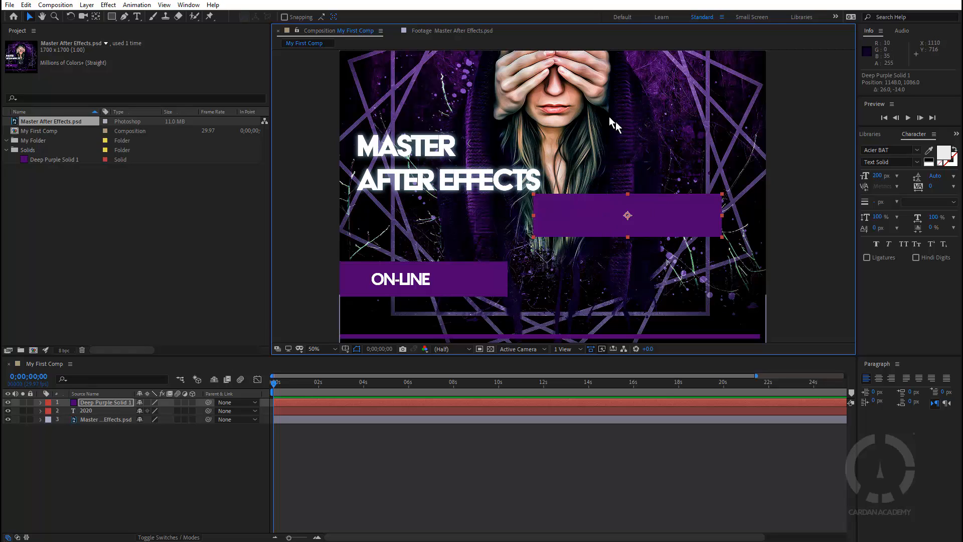
Nudge the purple box slightly right and down, panning the view to check it still covers 2020
key("h")
left_click_drag(691, 155, 640, 140)
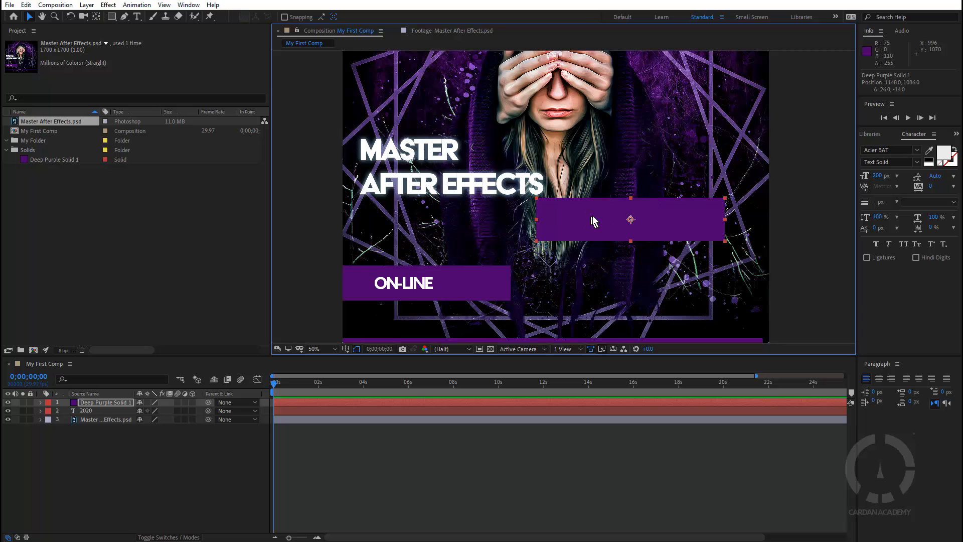
mouse_move(594, 221)
left_mouse_down()
mouse_move(688, 143)
mouse_move(598, 224)
left_mouse_up()
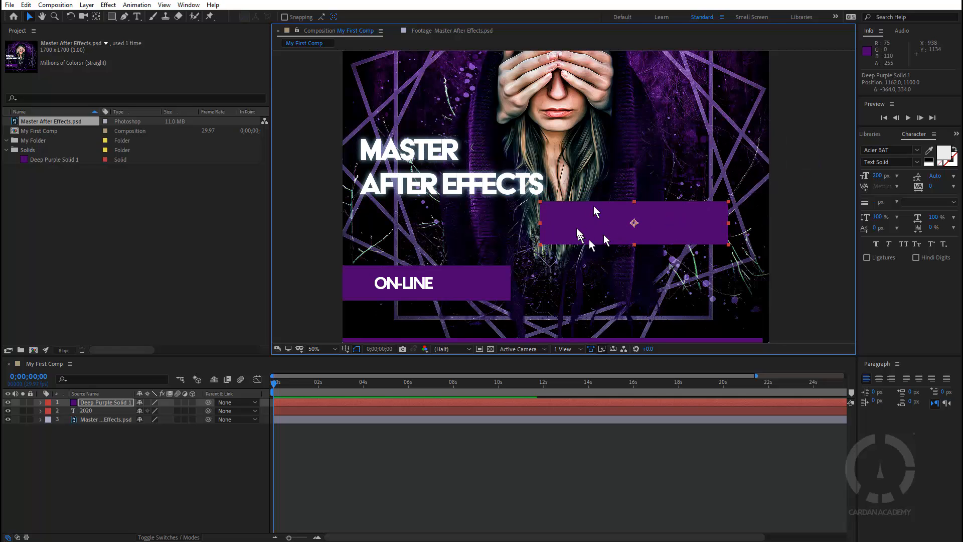
key("h")
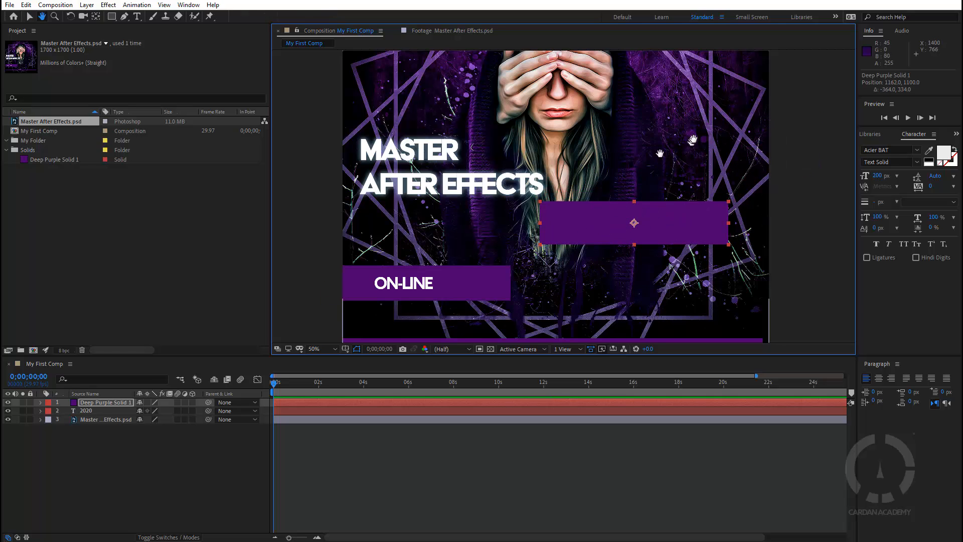
left_click_drag(660, 154, 582, 117)
key("v")
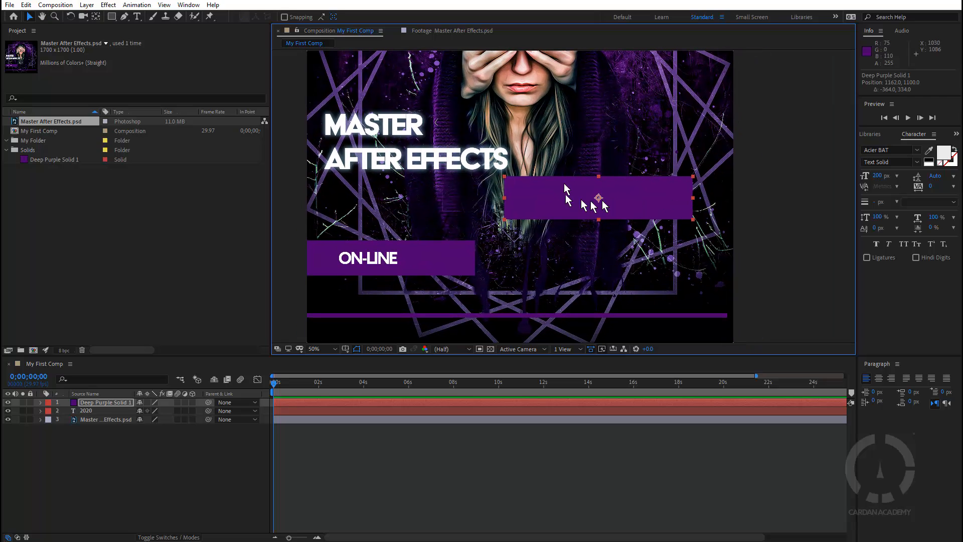
mouse_move(562, 197)
left_mouse_down()
mouse_move(726, 200)
mouse_move(559, 196)
left_mouse_up()
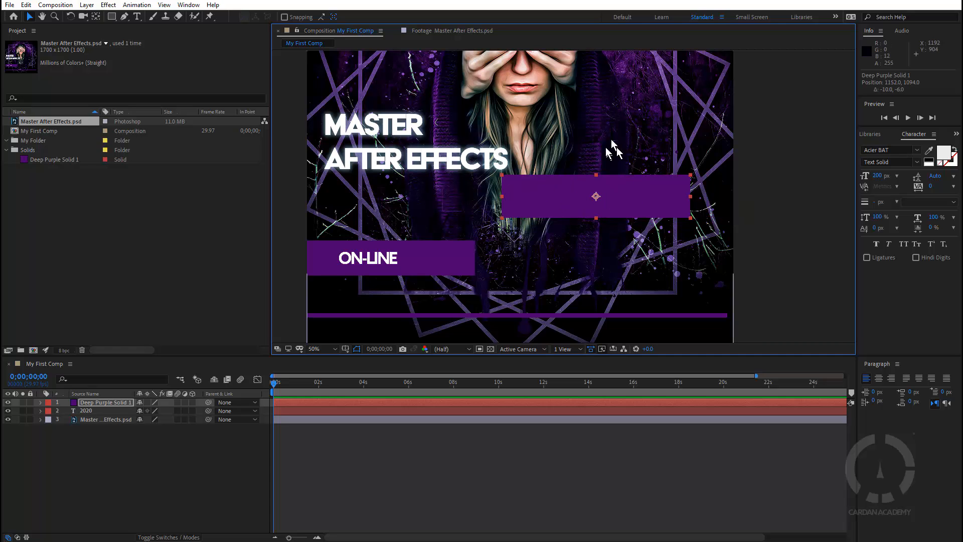
key("h")
left_click_drag(546, 128, 588, 147)
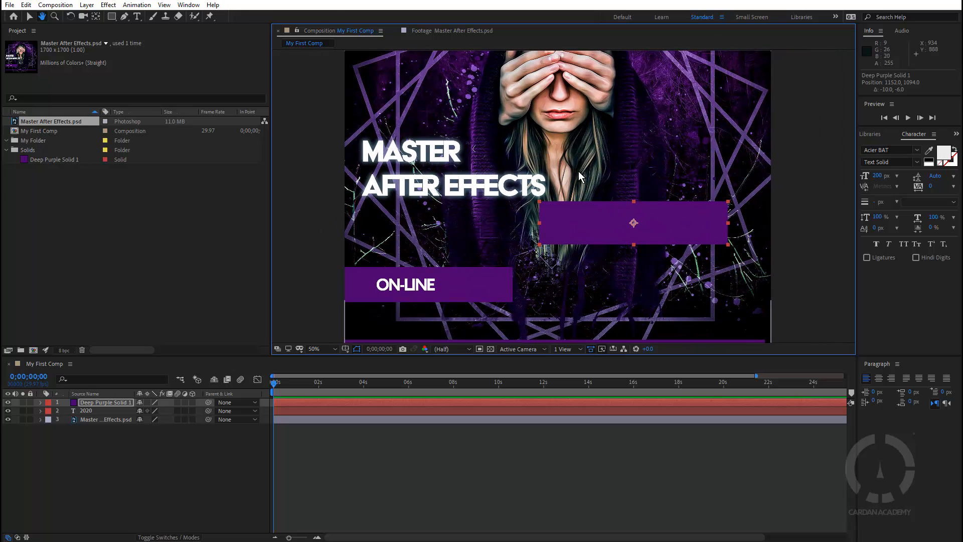
scroll(579, 171, "up", 3)
scroll(579, 170, "down", 5)
scroll(574, 164, "up", 2)
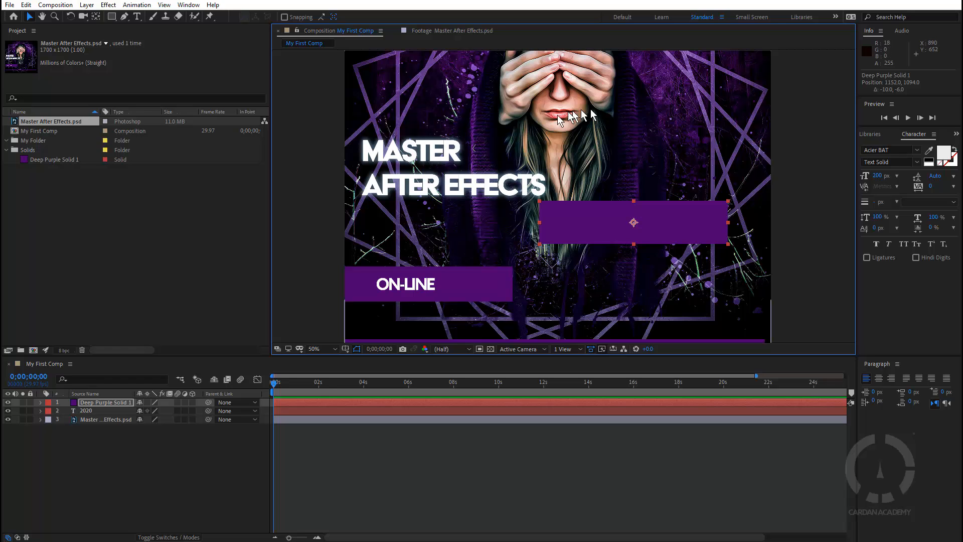
key("space")
left_click_drag(607, 178, 605, 203)
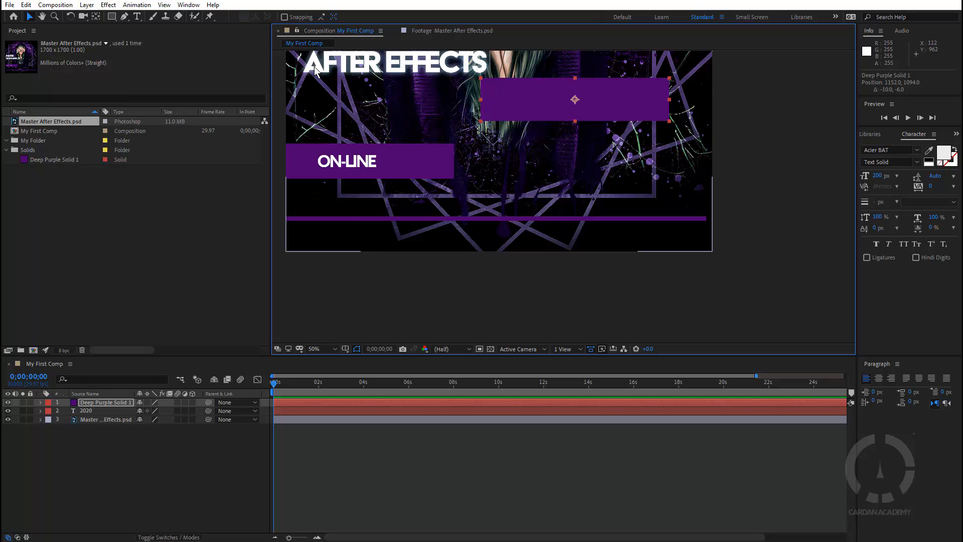
Zoom in and pan the magnified view across the title text and the comp's left edge
scroll(522, 141, "up", 6)
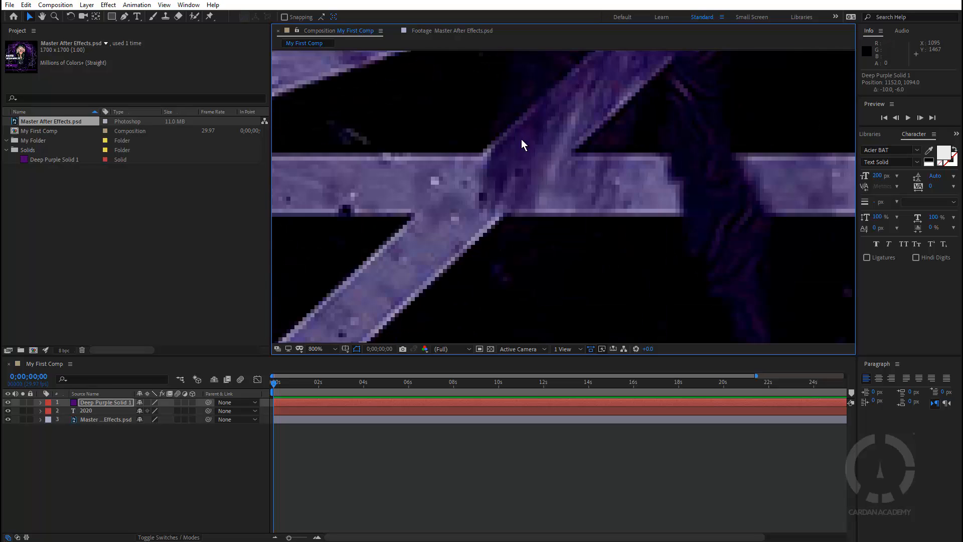
scroll(522, 140, "down", 6)
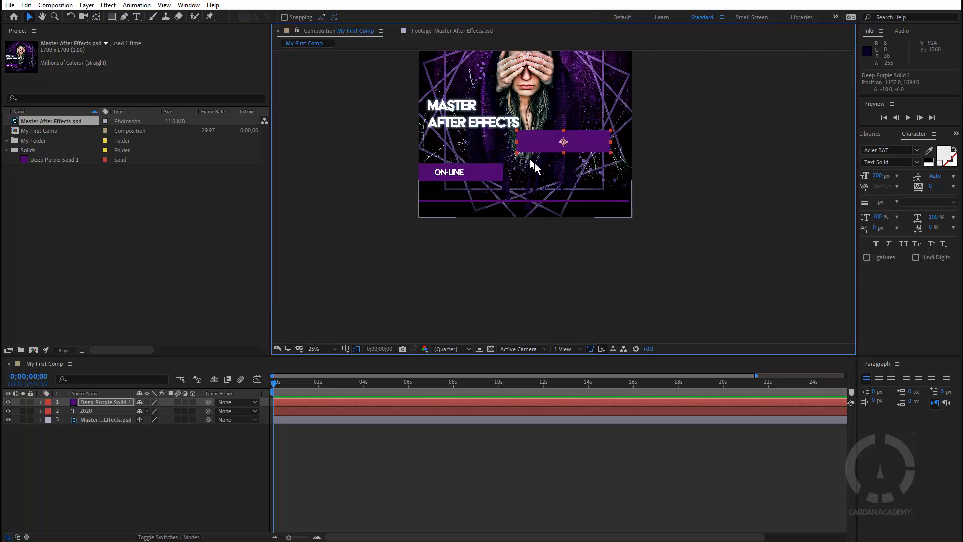
scroll(503, 156, "up", 7)
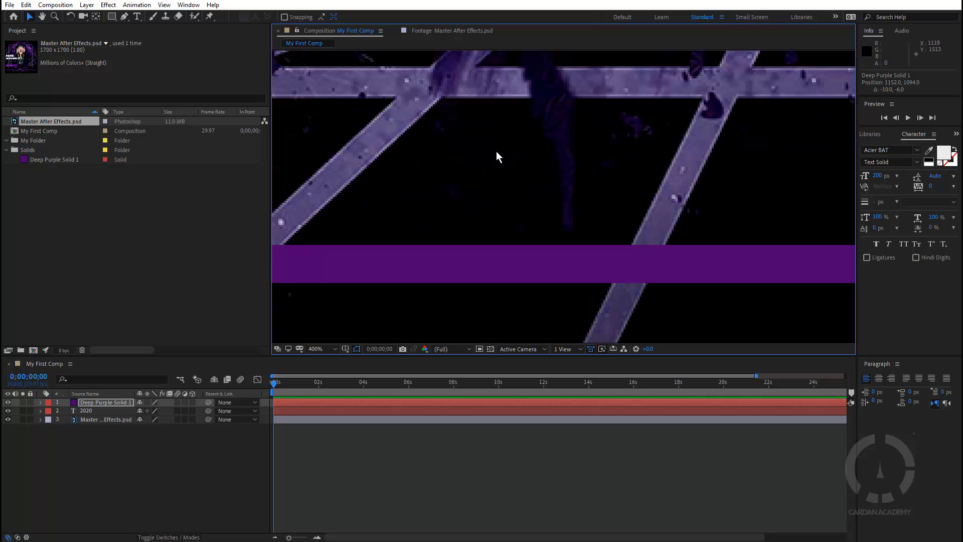
scroll(496, 155, "down", 4)
scroll(496, 152, "down", 2)
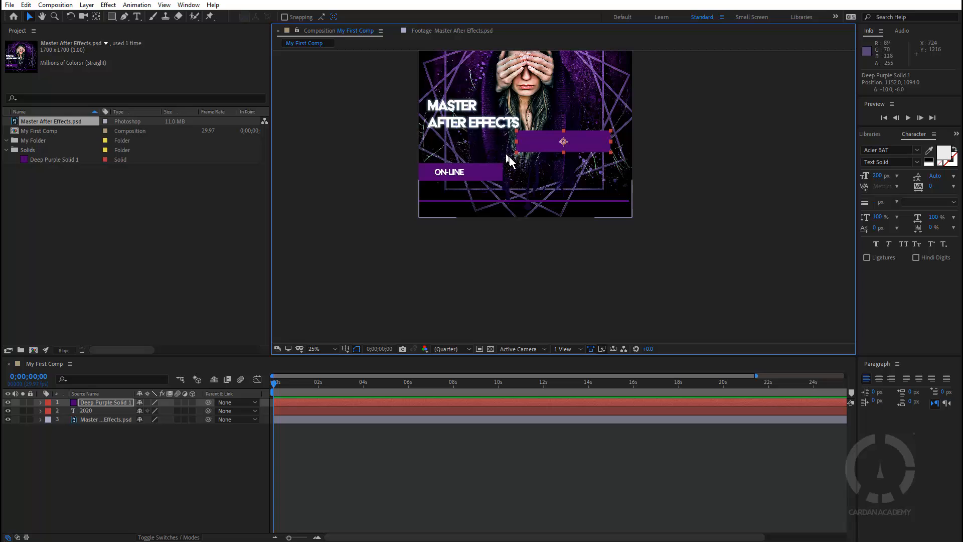
scroll(509, 158, "up", 7)
scroll(511, 150, "down", 7)
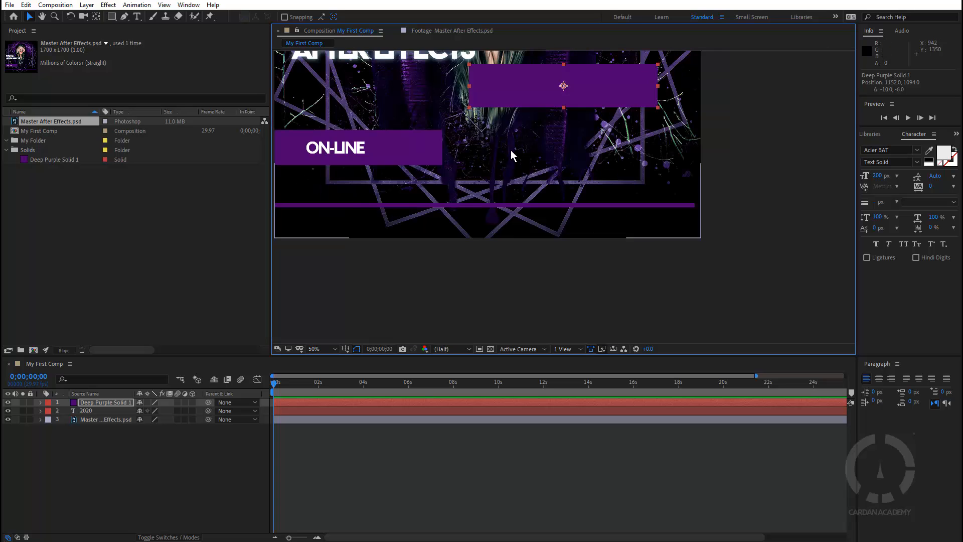
scroll(511, 150, "up", 4)
left_click_drag(458, 107, 646, 256)
left_click_drag(484, 144, 647, 263)
left_click_drag(426, 142, 599, 256)
left_click_drag(446, 149, 713, 264)
left_click_drag(494, 199, 574, 213)
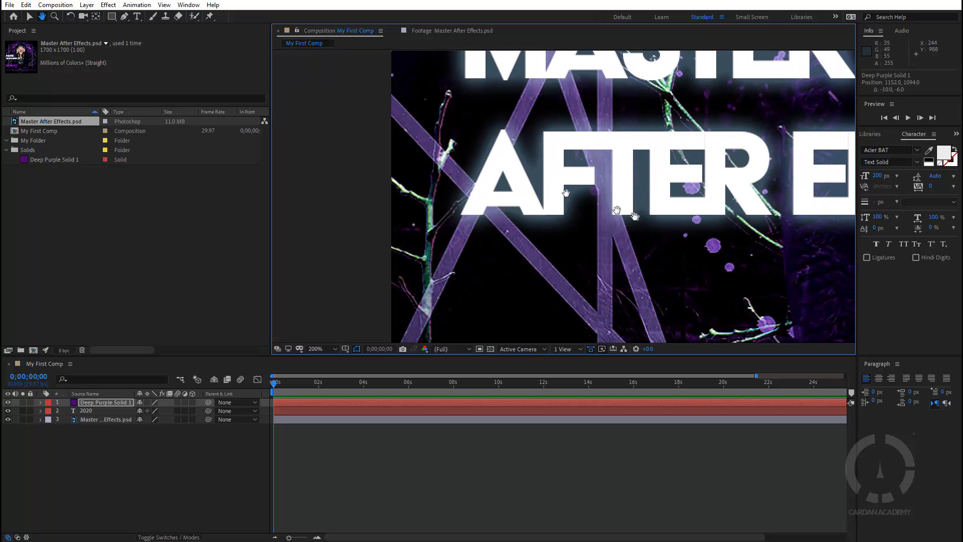
scroll(656, 195, "down", 10)
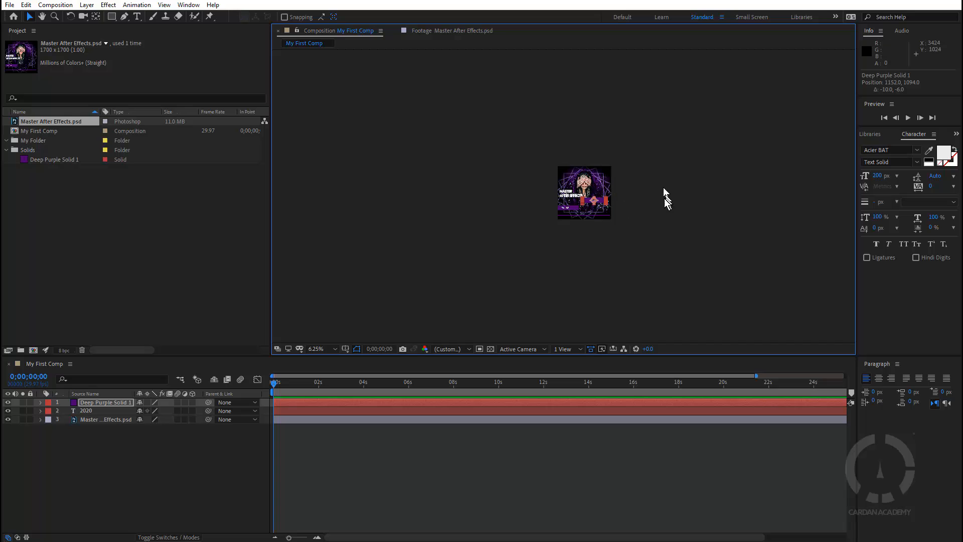
left_click_drag(664, 198, 634, 194)
scroll(580, 212, "up", 6)
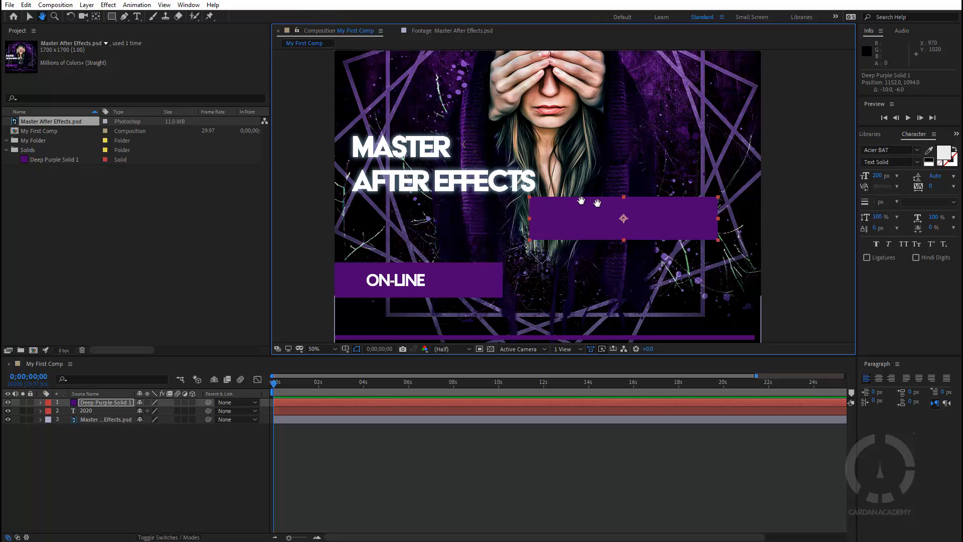
left_click_drag(714, 158, 761, 109)
scroll(545, 173, "down", 3)
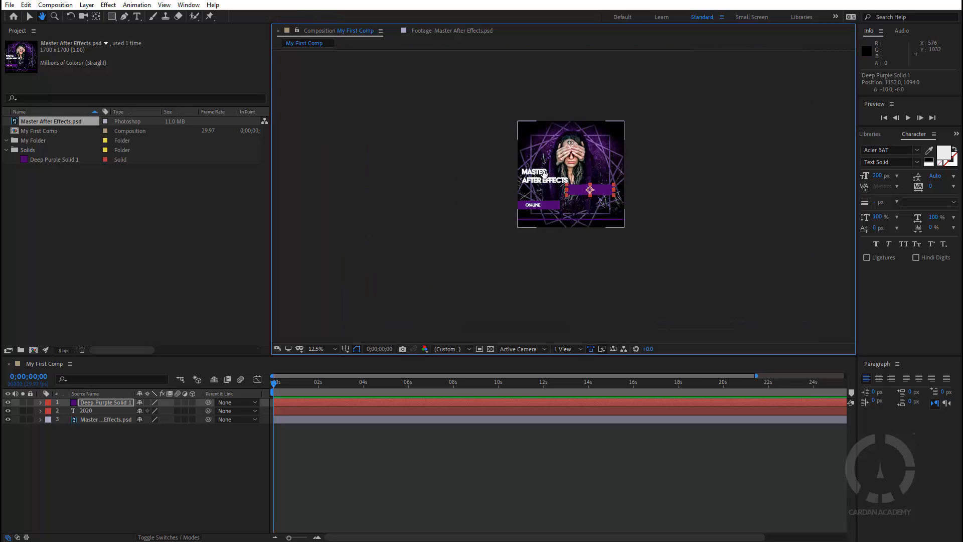
scroll(545, 173, "up", 2)
left_click_drag(660, 281, 585, 186)
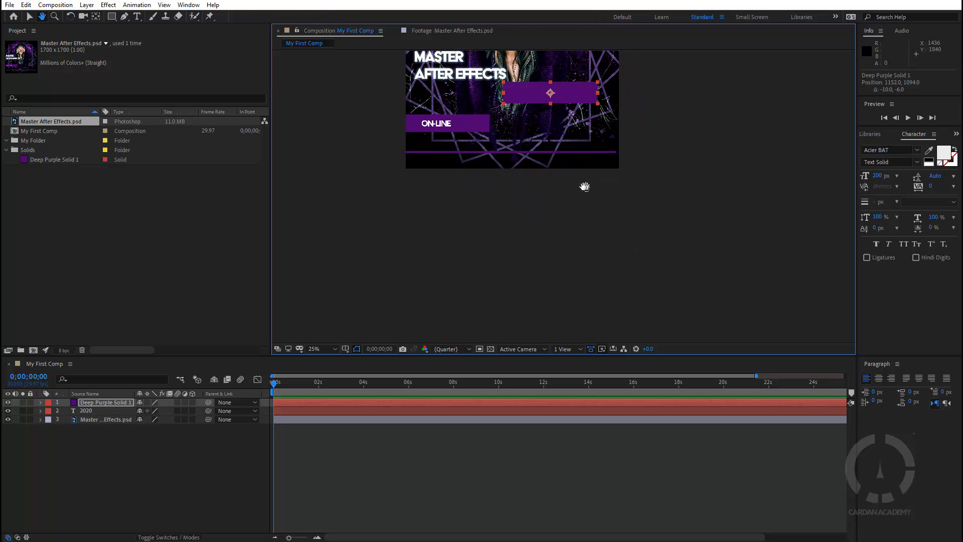
key("v")
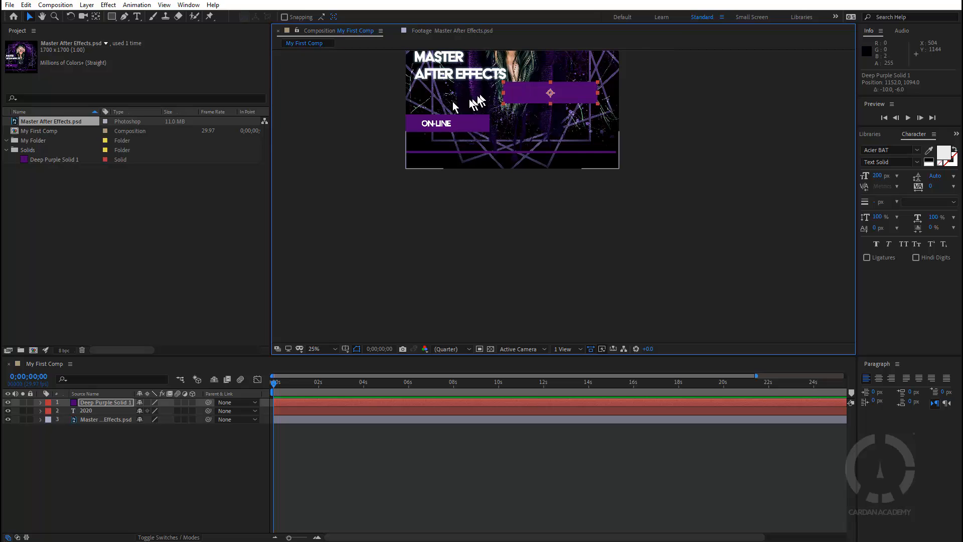
Zoom and pan over the ON-LINE text and upper artwork, ending with the whole poster at 25% quarter resolution
scroll(416, 78, "up", 8)
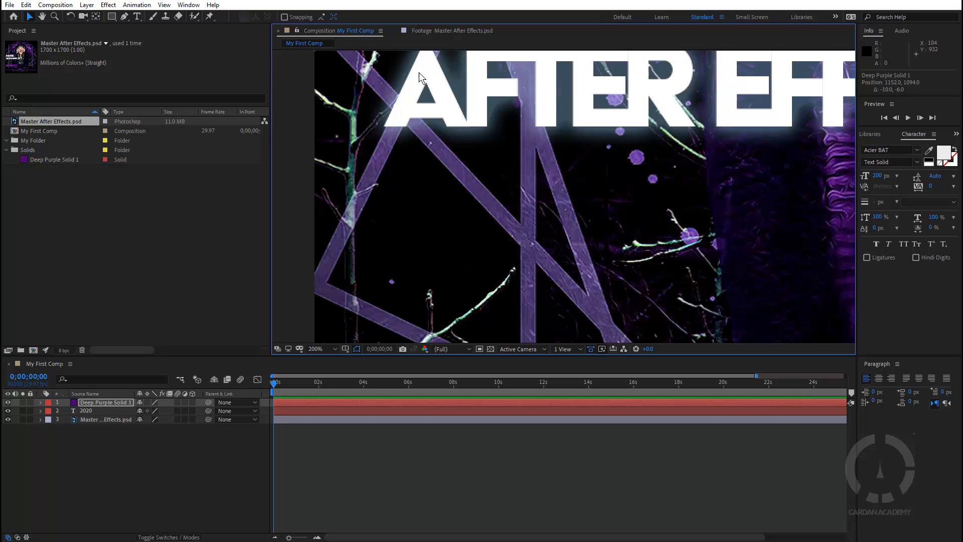
scroll(423, 80, "up", 2)
scroll(424, 80, "down", 5)
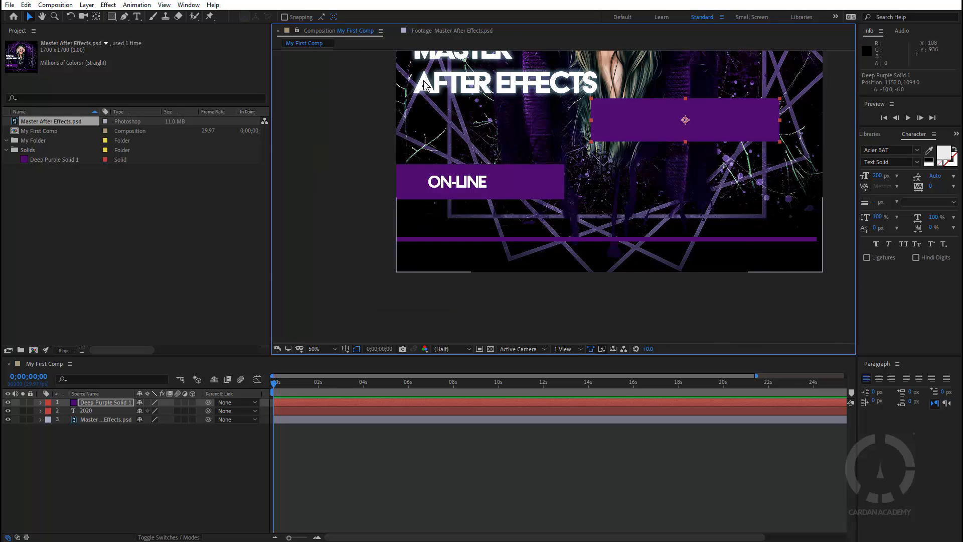
scroll(423, 80, "up", 3)
scroll(423, 80, "up", 2)
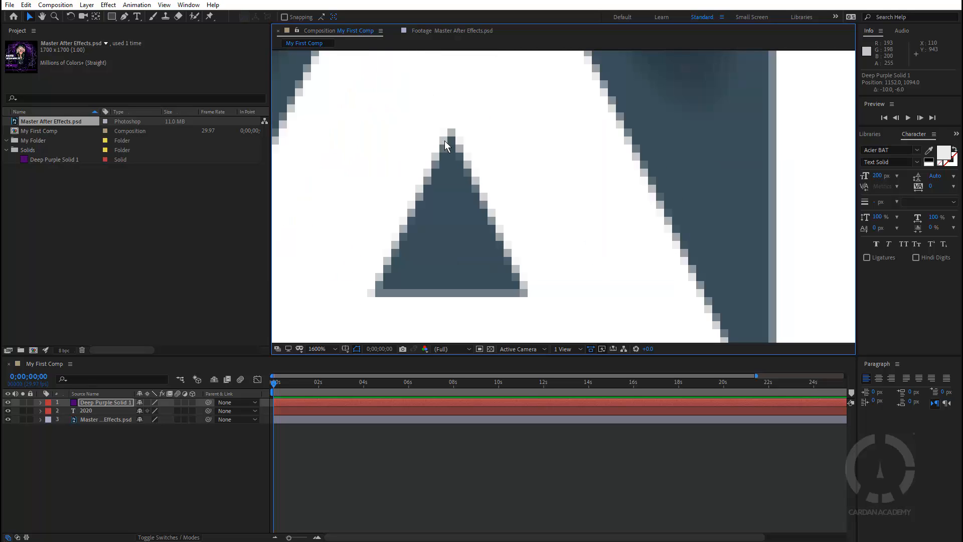
scroll(458, 155, "down", 8)
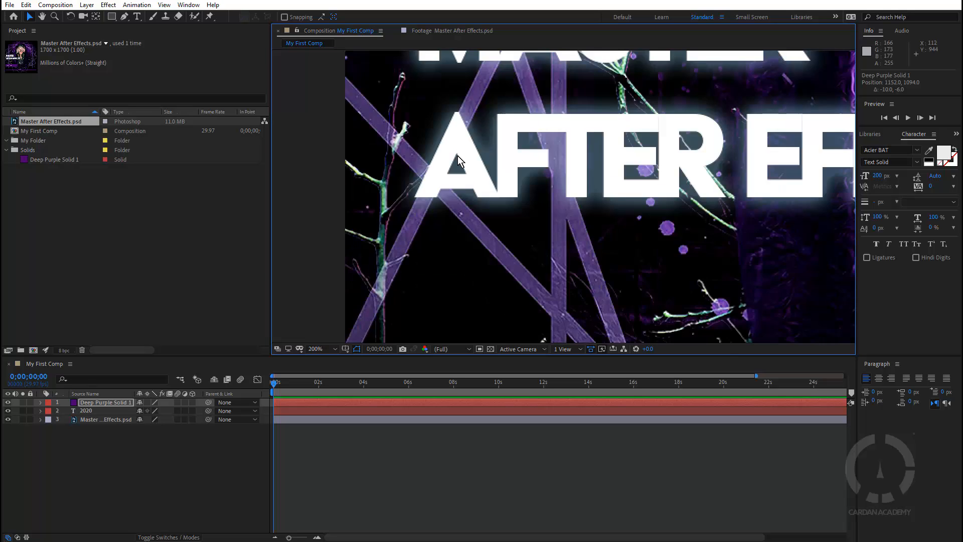
scroll(453, 165, "up", 5)
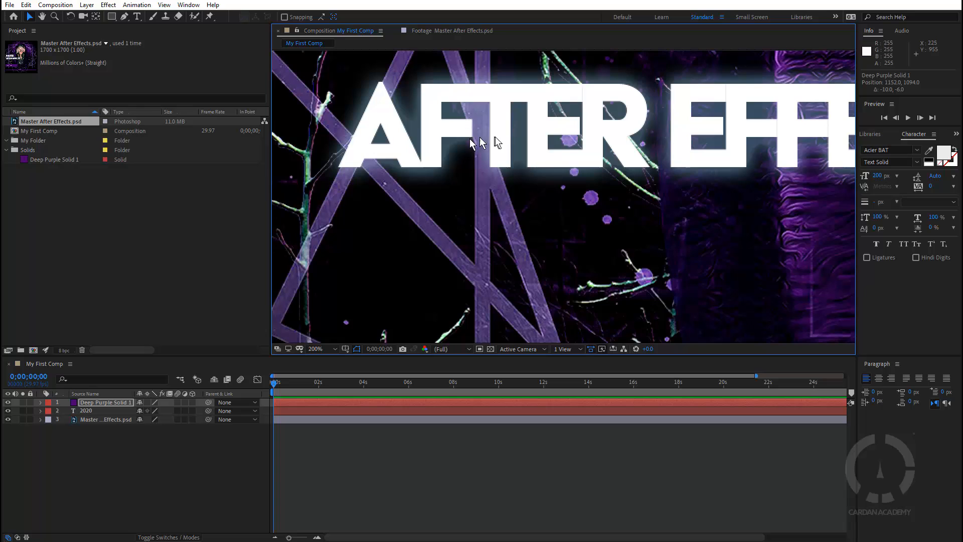
scroll(583, 148, "down", 4)
scroll(634, 134, "up", 4)
scroll(633, 133, "up", 3)
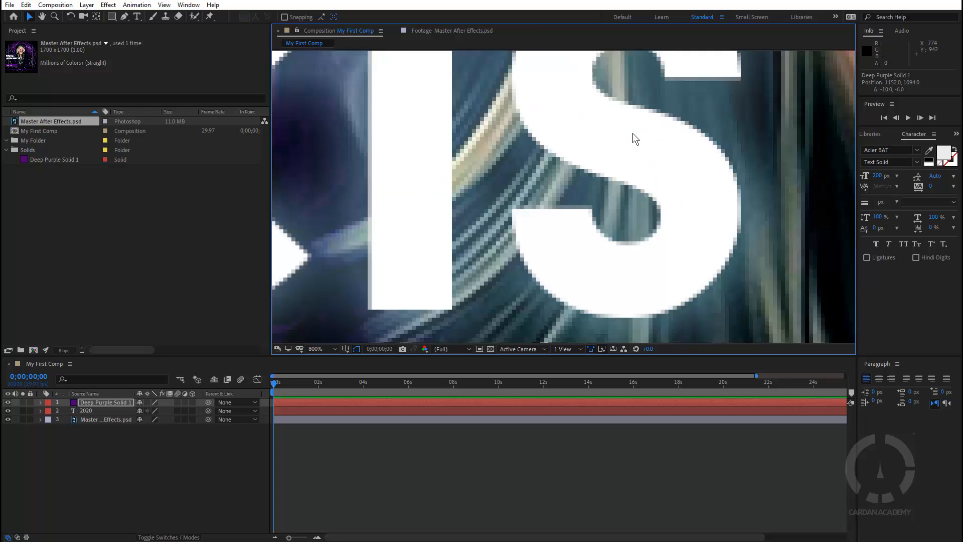
scroll(633, 133, "down", 4)
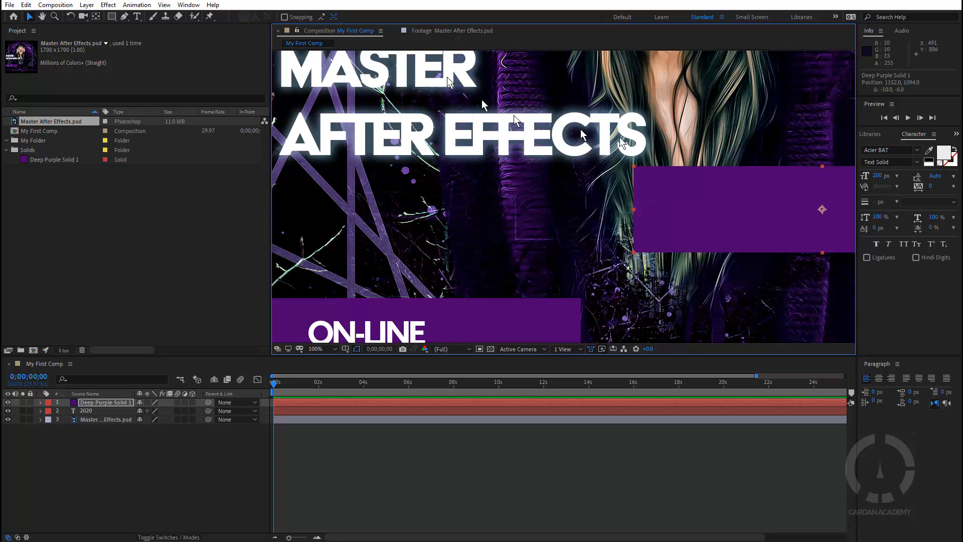
scroll(444, 70, "up", 5)
scroll(444, 71, "down", 9)
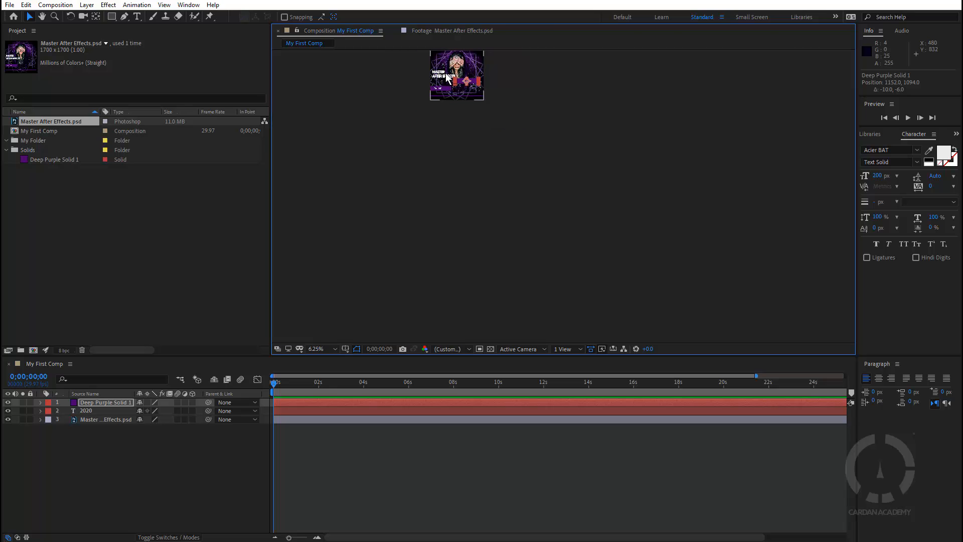
scroll(437, 91, "up", 12)
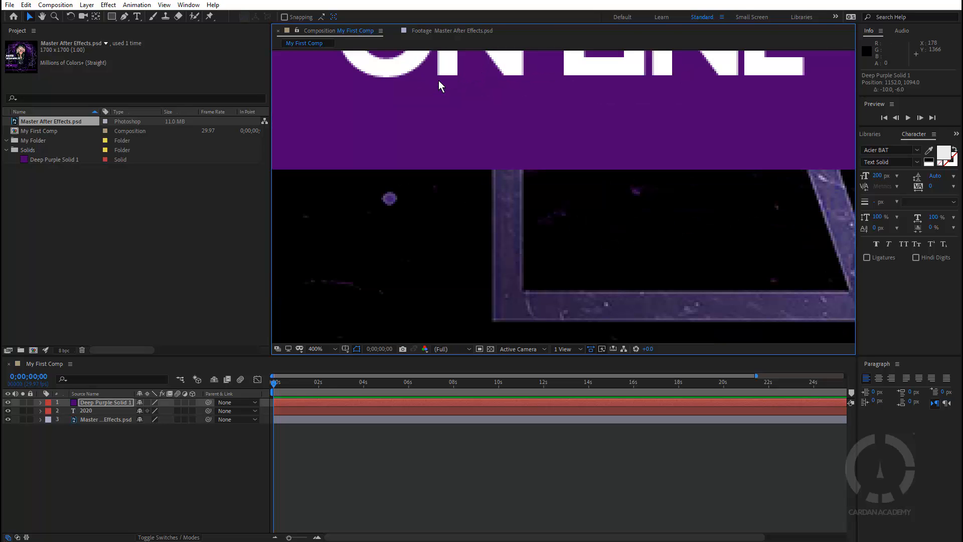
key("h")
left_click_drag(495, 91, 533, 256)
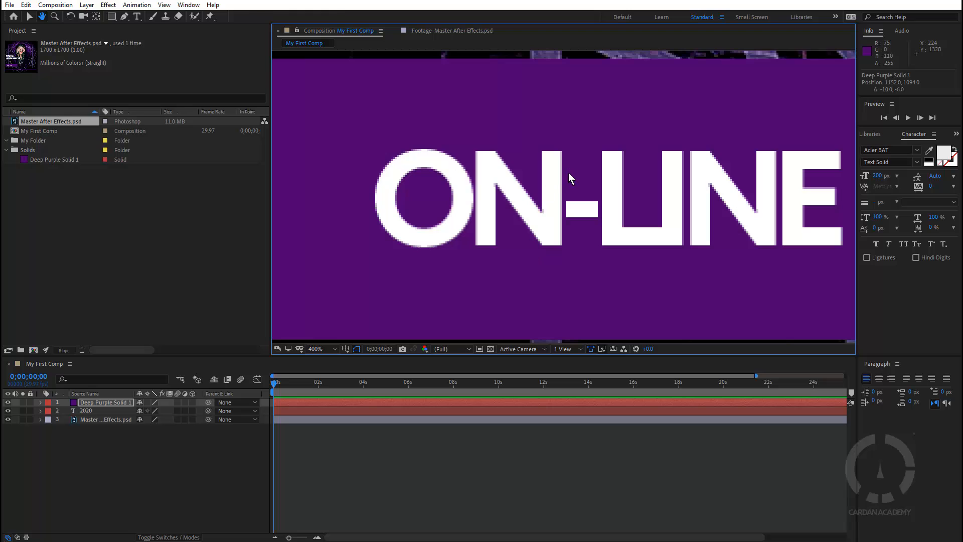
key("v")
scroll(569, 172, "down", 10)
scroll(591, 167, "up", 9)
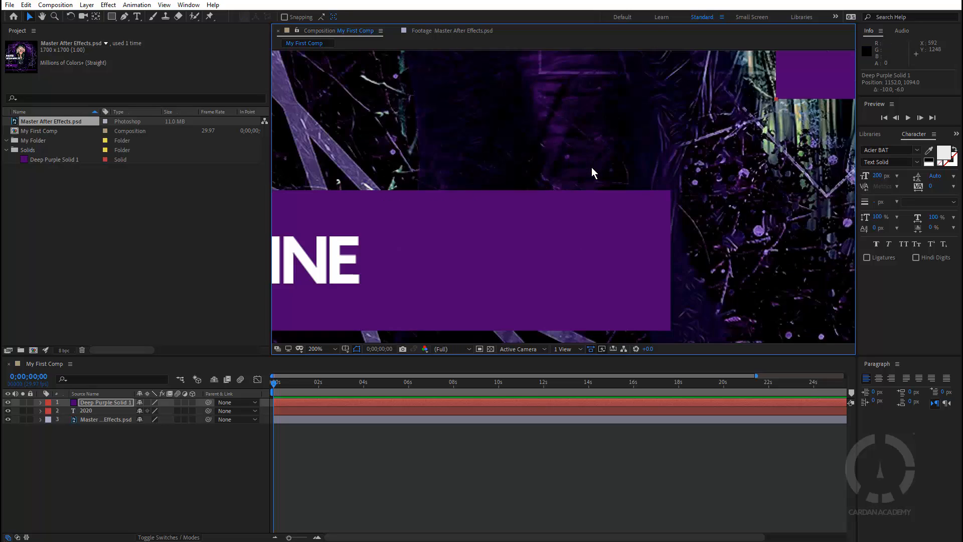
scroll(592, 167, "down", 3)
scroll(592, 167, "up", 1)
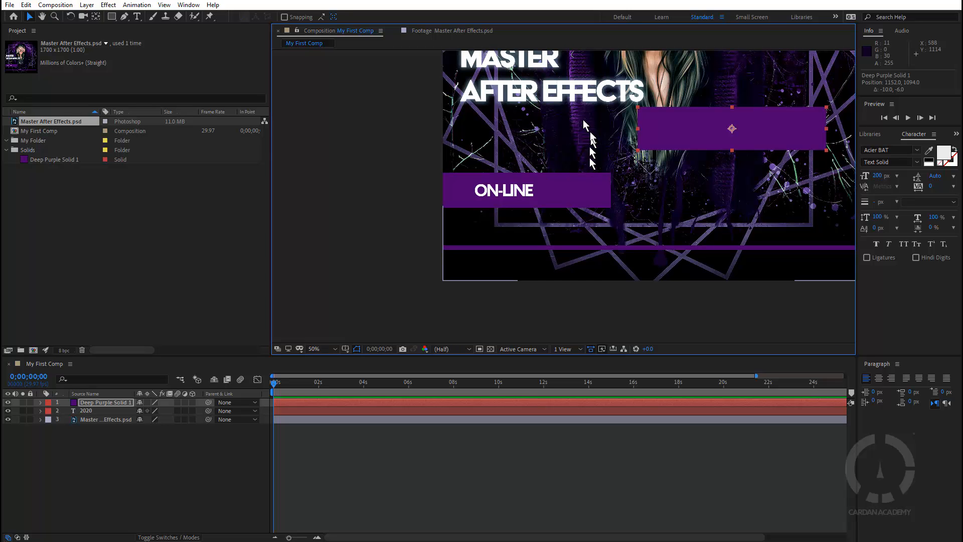
left_click_drag(688, 91, 637, 241)
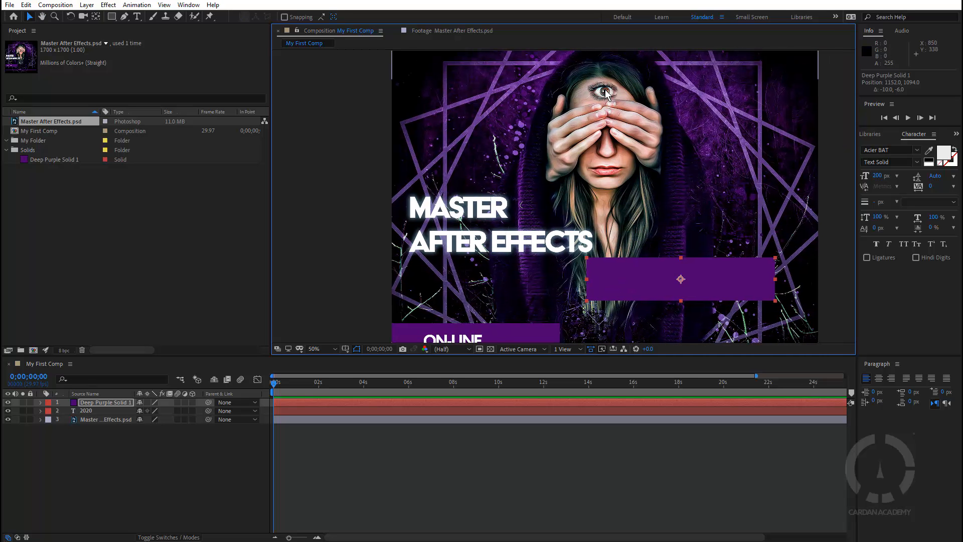
scroll(605, 89, "up", 8)
scroll(612, 111, "down", 8)
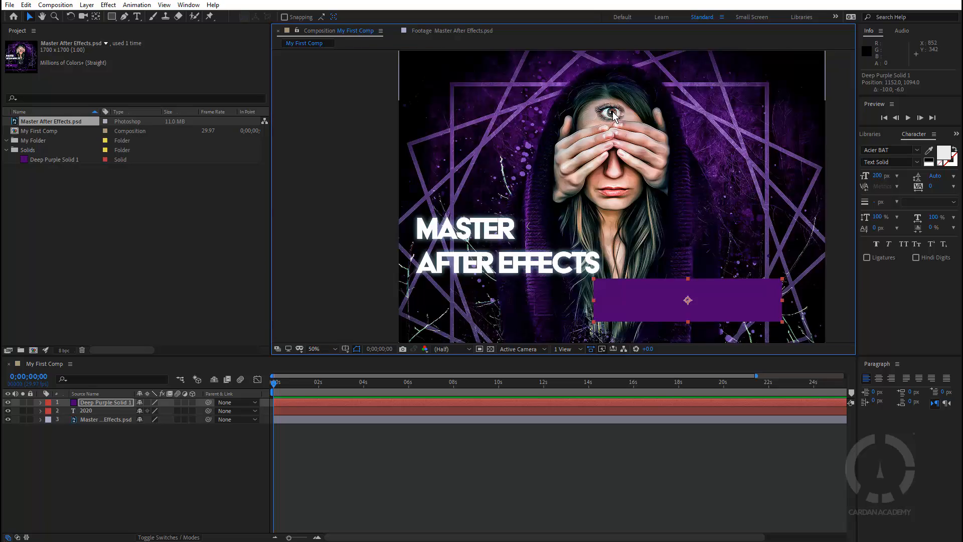
scroll(612, 111, "down", 2)
scroll(613, 124, "up", 2)
left_click_drag(636, 169, 557, 157)
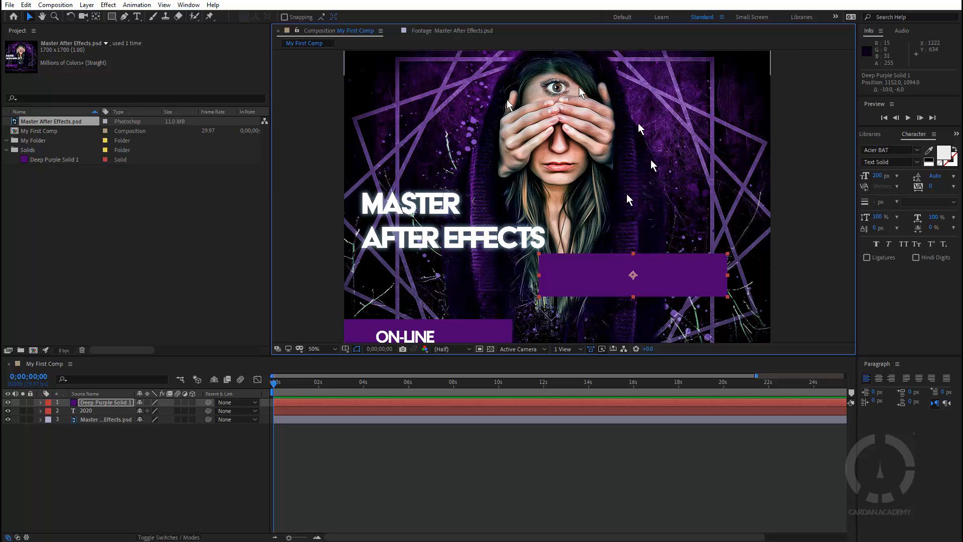
scroll(563, 197, "down", 2)
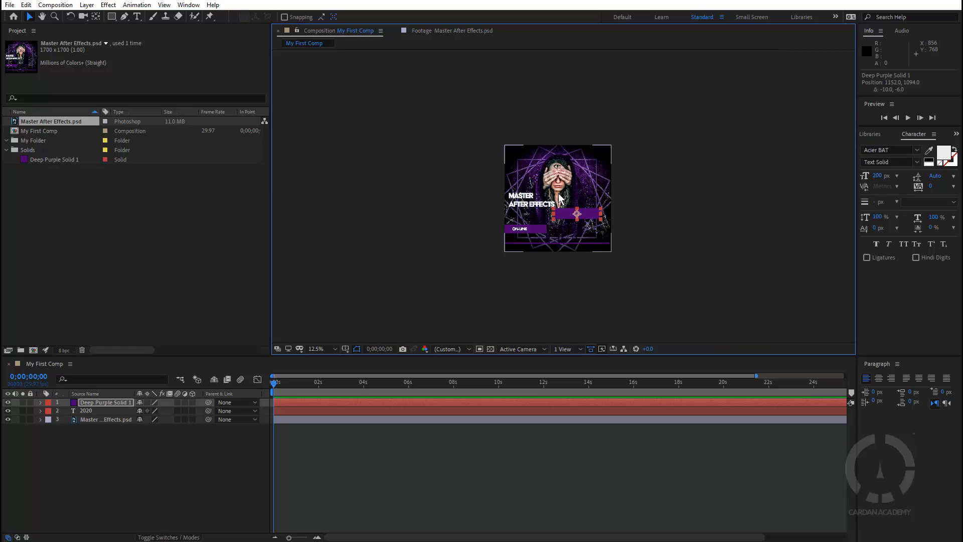
scroll(567, 198, "up", 1)
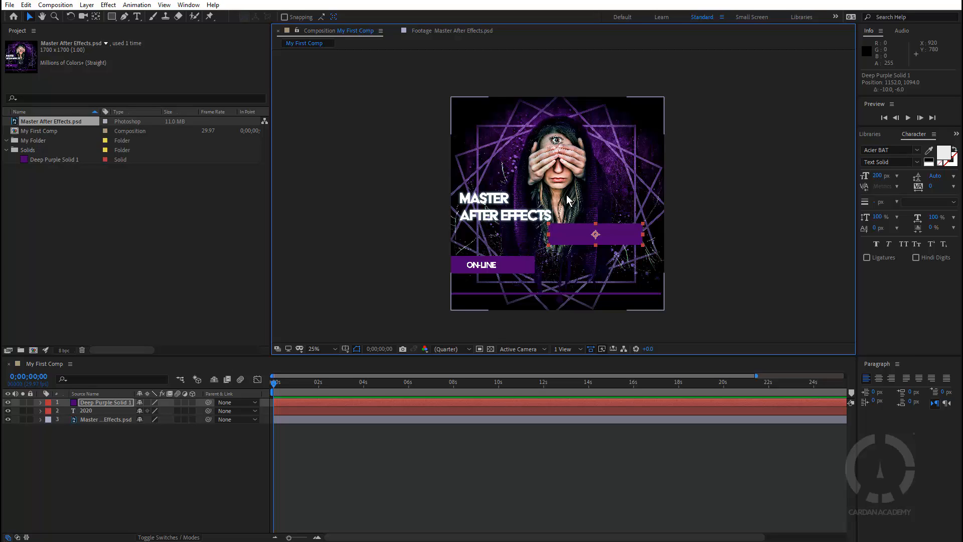
Deselect Deep Purple Solid 1 and pan the view to the woman's hands and eyes
left_click(719, 220)
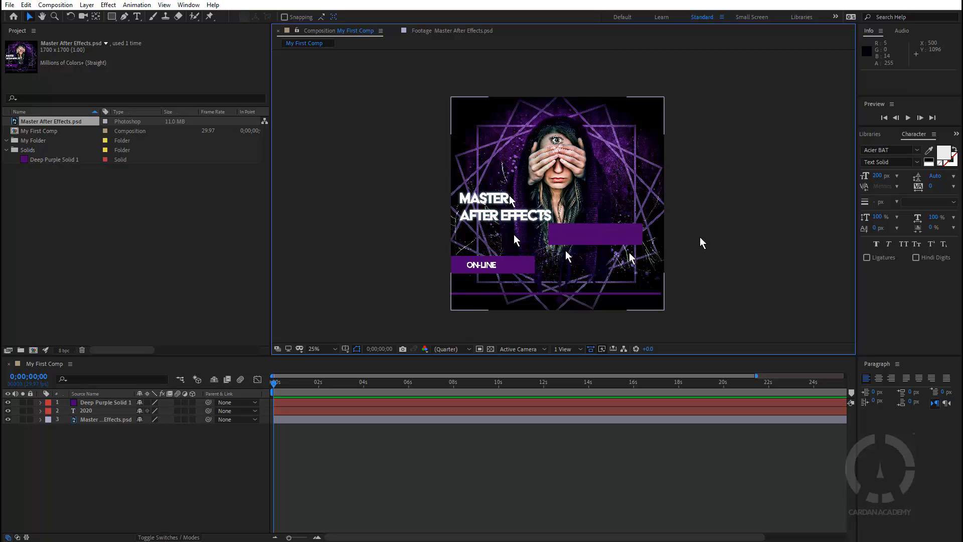
scroll(523, 222, "up", 4)
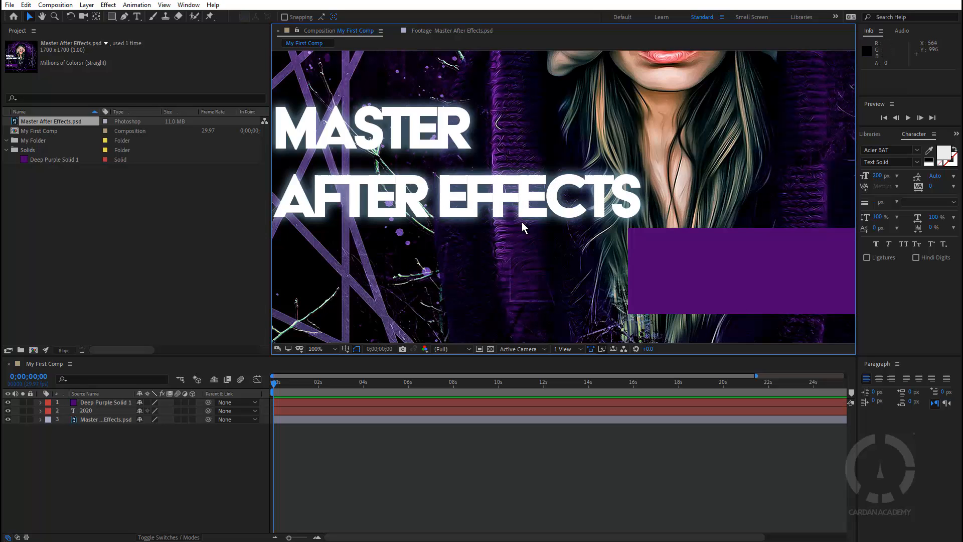
scroll(522, 221, "down", 4)
scroll(522, 222, "up", 2)
key("h")
left_click_drag(365, 262, 335, 200)
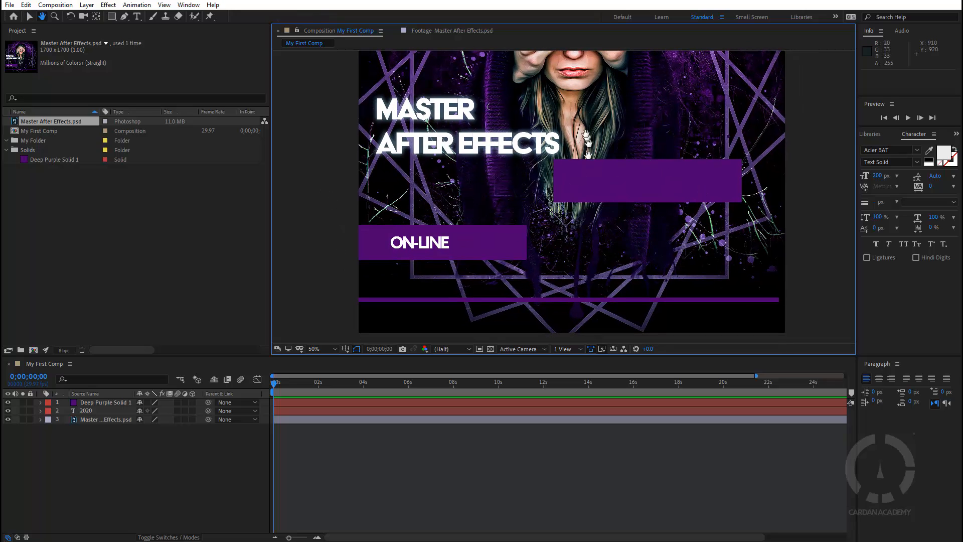
left_click_drag(585, 126, 595, 181)
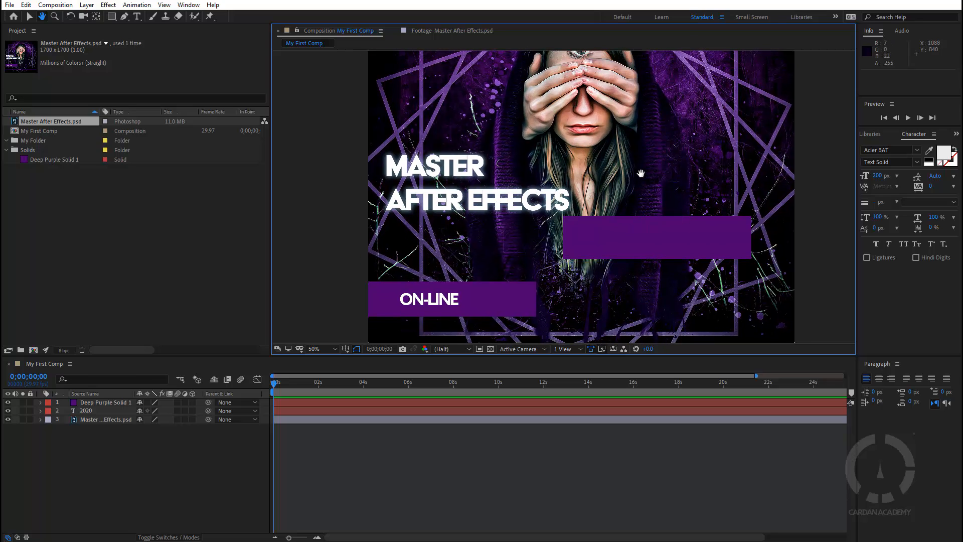
key("v")
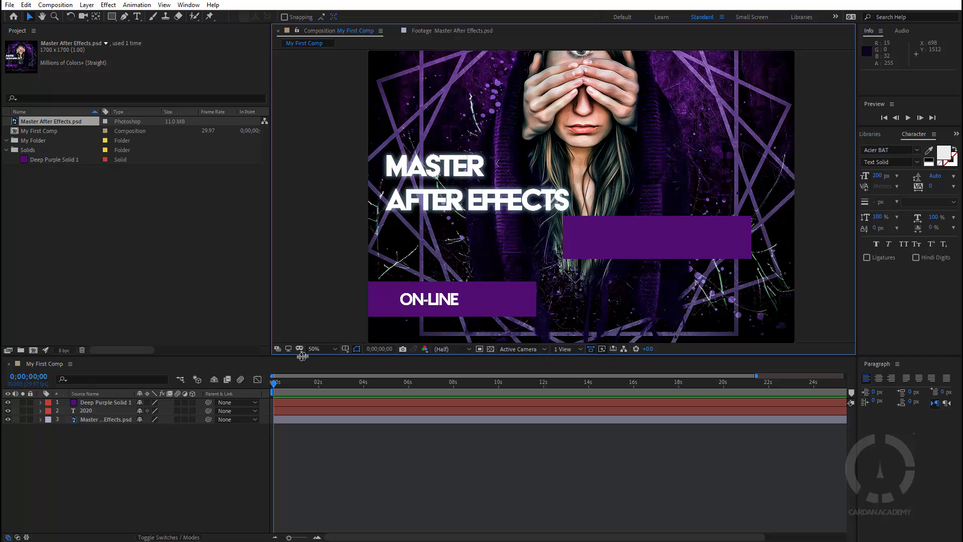
Toggle Always Preview This View and Primary Viewer on, then back off
left_click(278, 349)
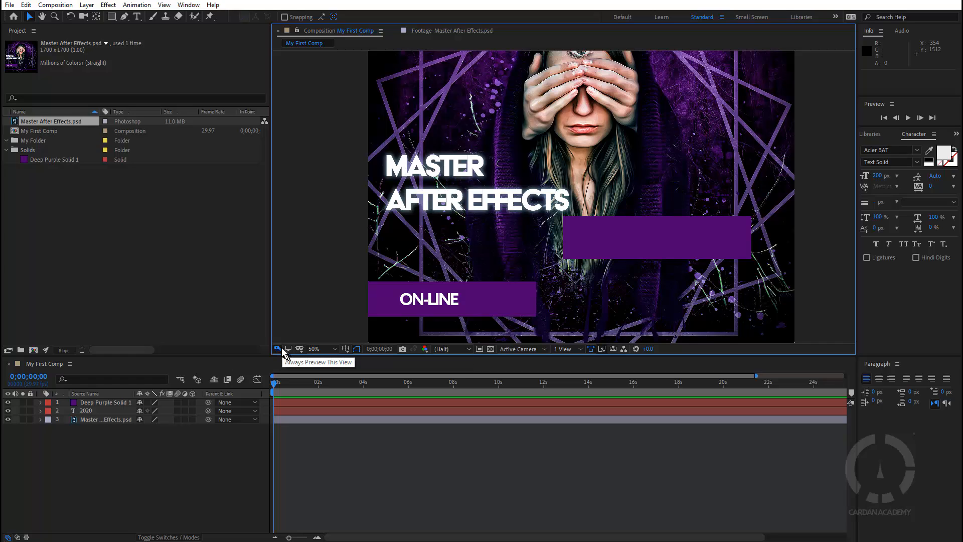
left_click(278, 349)
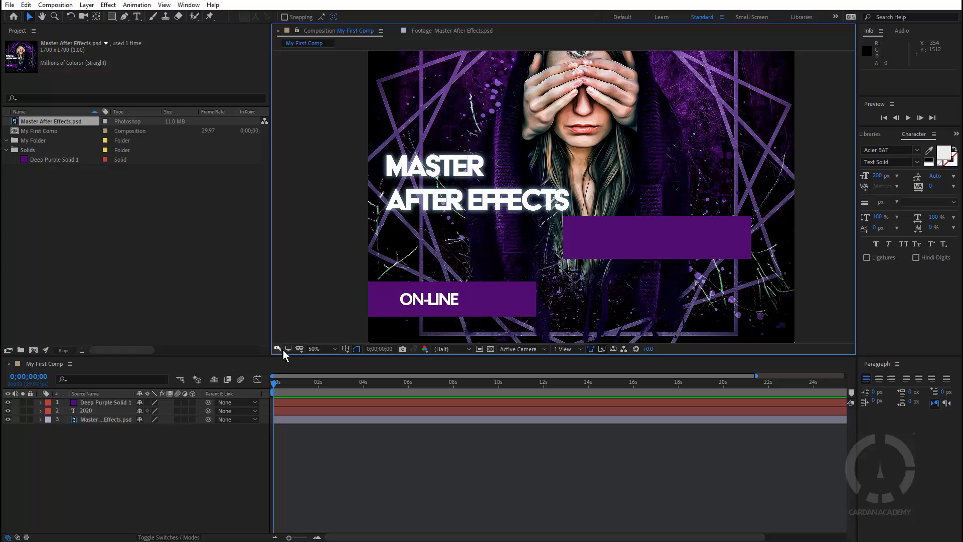
left_click(290, 348)
left_click(290, 349)
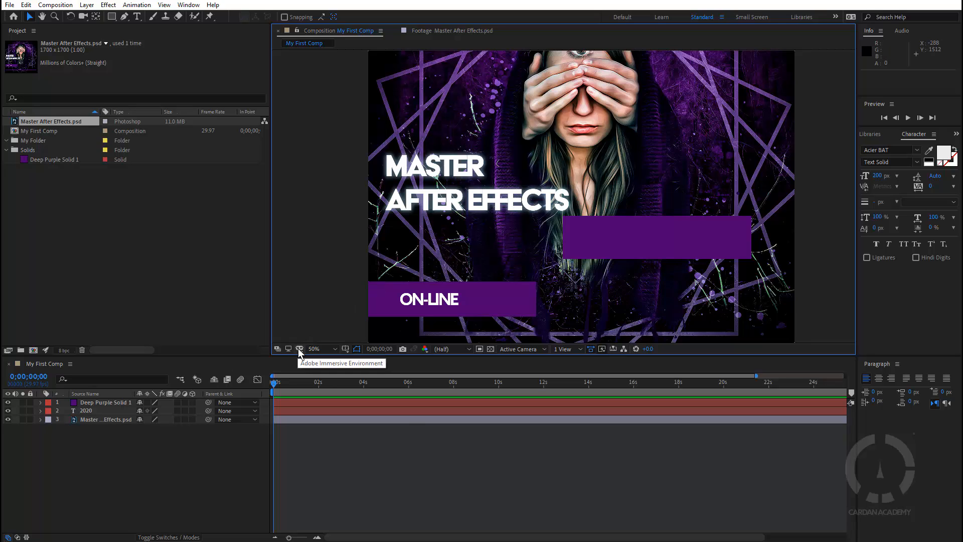
Try the 360 Monoscopic and 360 Over/Under VR views, settle on 180 Over/Under, then open Video Preview Preferences
left_click(299, 349)
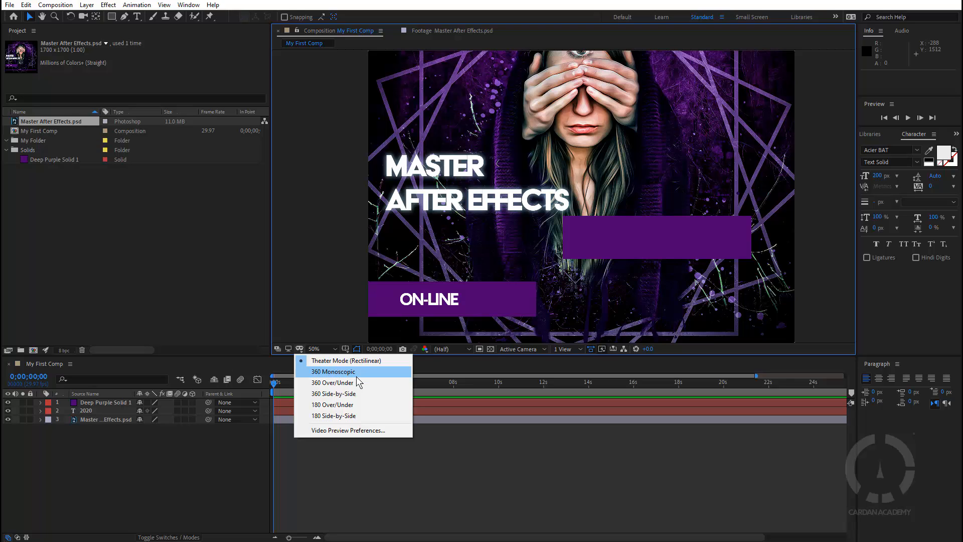
left_click(302, 350)
left_click(302, 350)
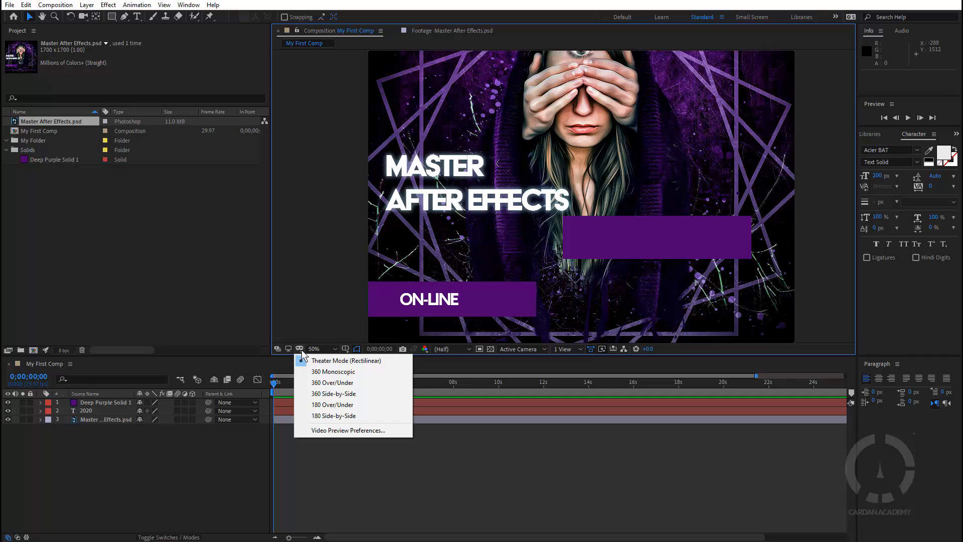
left_click(332, 362)
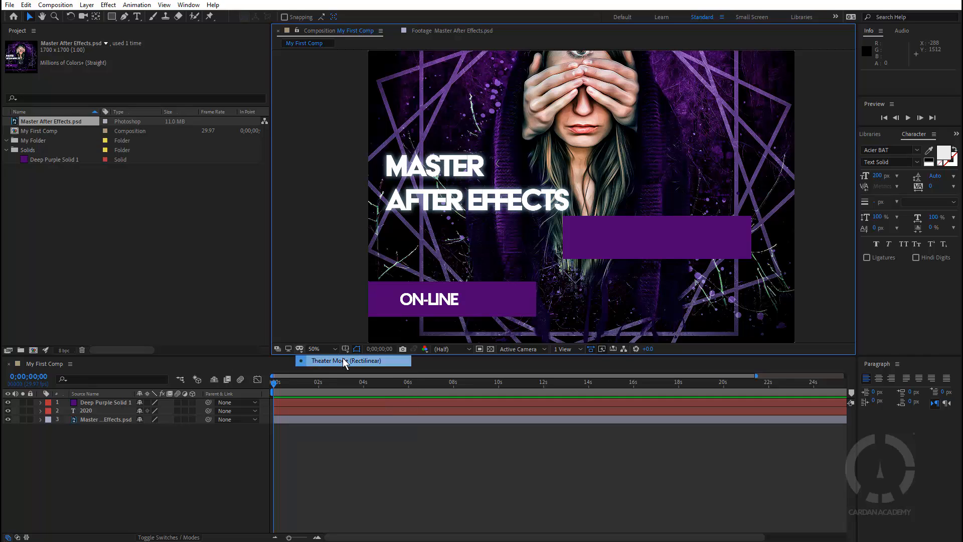
left_click(300, 350)
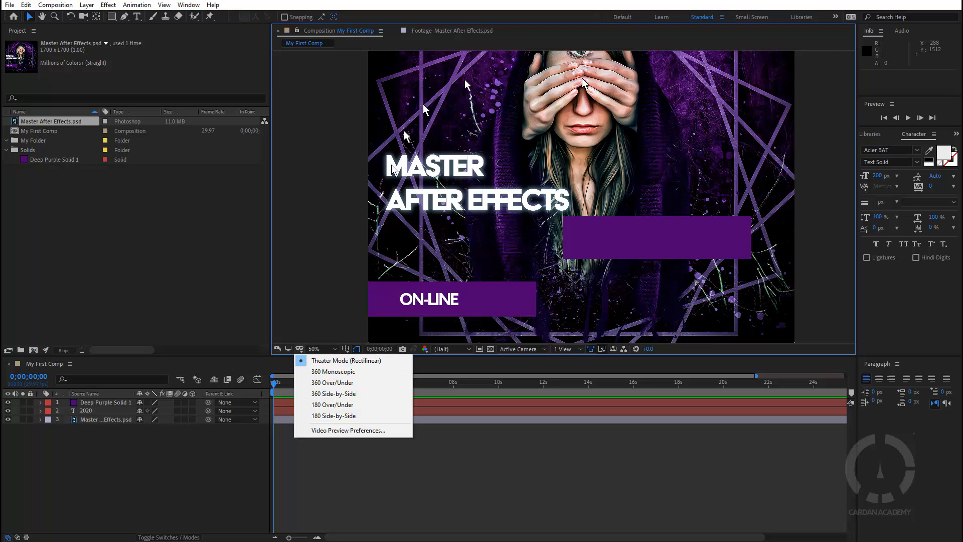
left_click(338, 370)
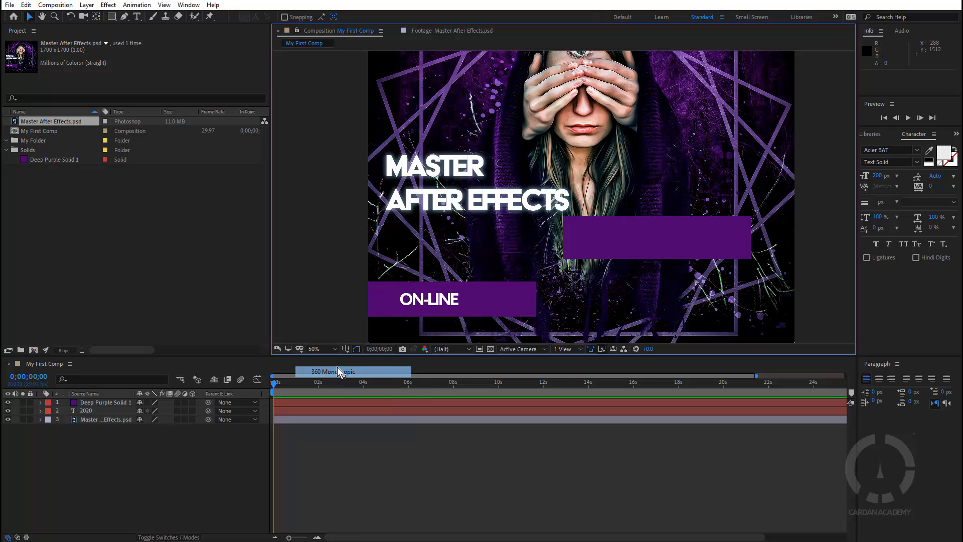
left_click(300, 350)
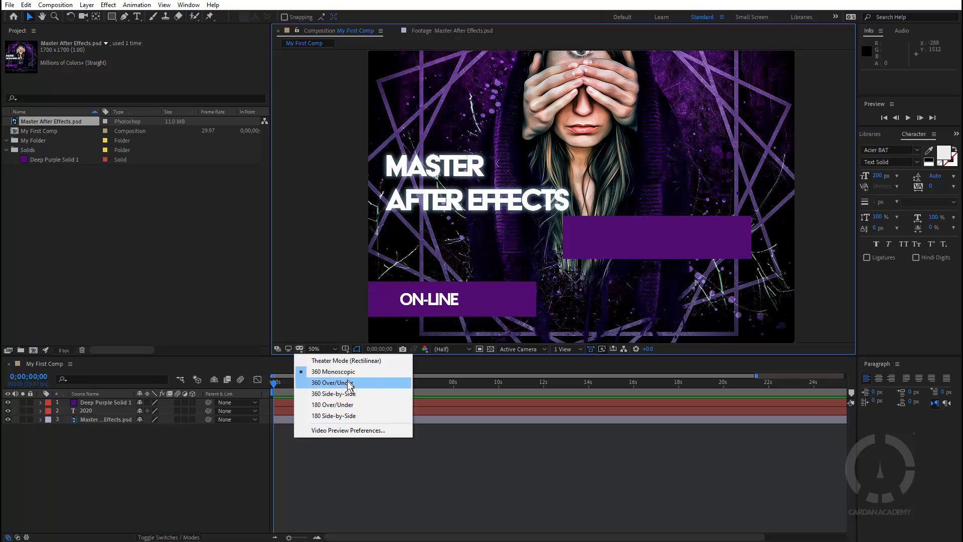
left_click(350, 382)
left_click(300, 350)
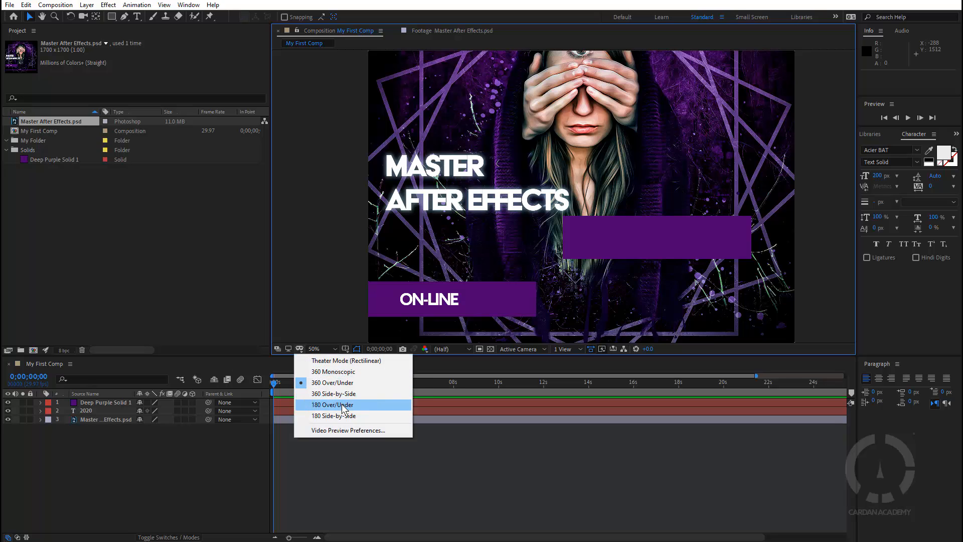
left_click(341, 404)
left_click(300, 349)
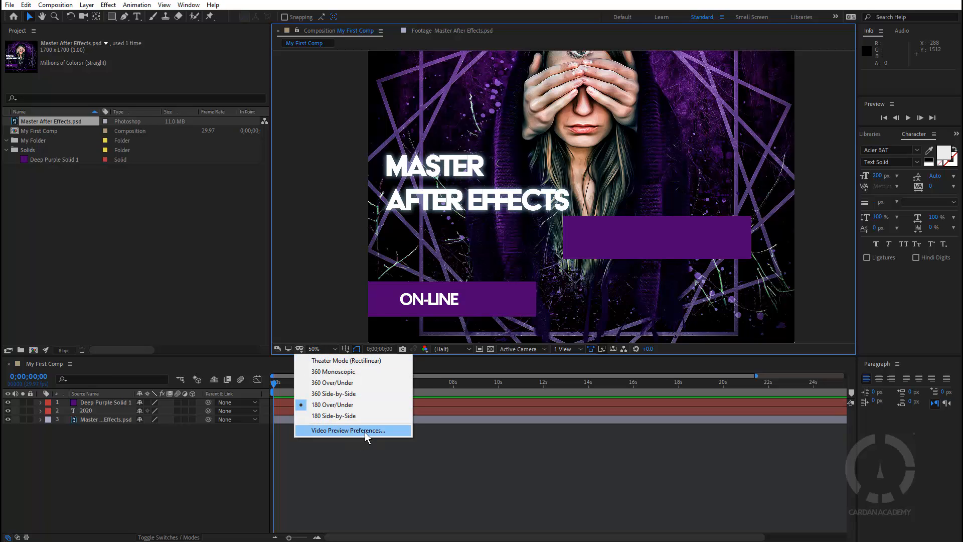
left_click(366, 432)
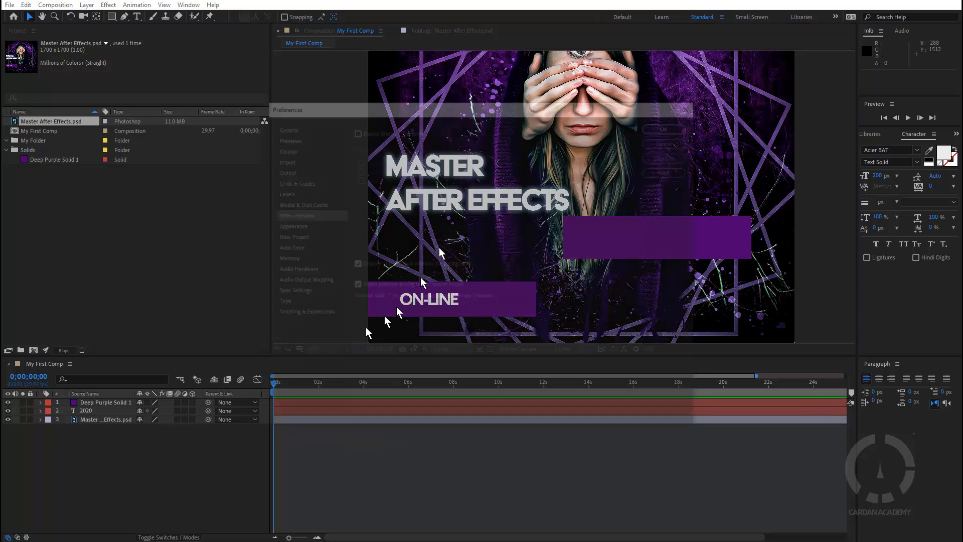
Review the Video Preview preferences page, then close Preferences with OK
left_click(296, 215)
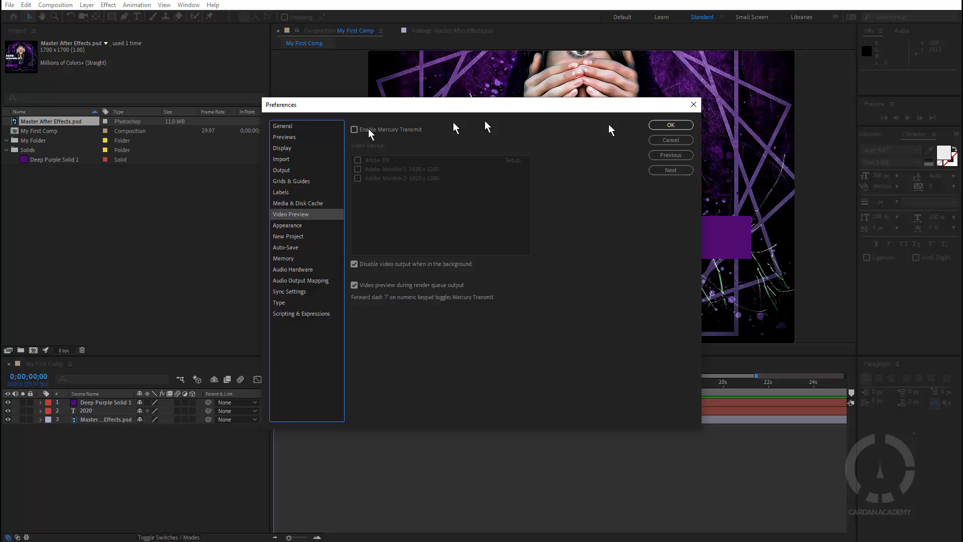
left_click(694, 109)
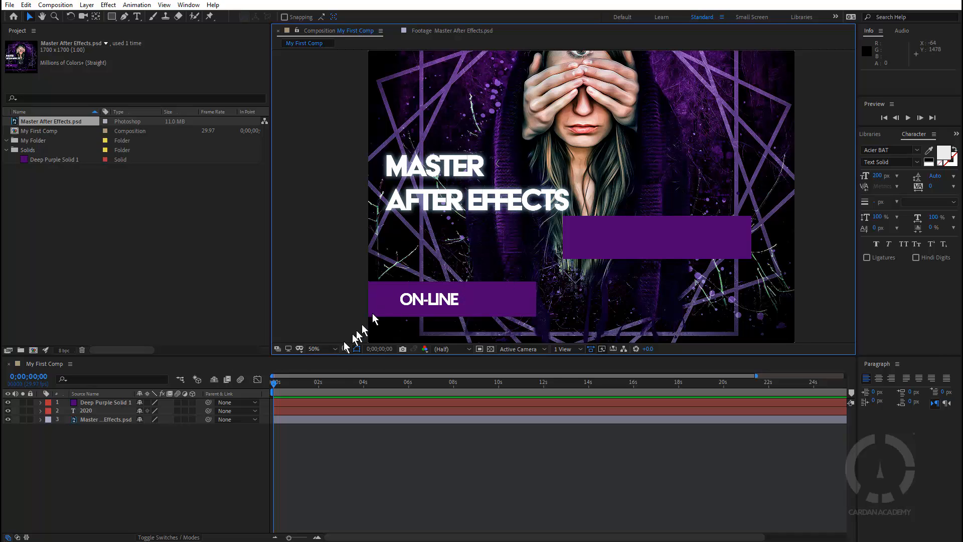
Cycle the viewer magnification through Fit, Fit up to 100% and 200%, ending at 100%
left_click(329, 348)
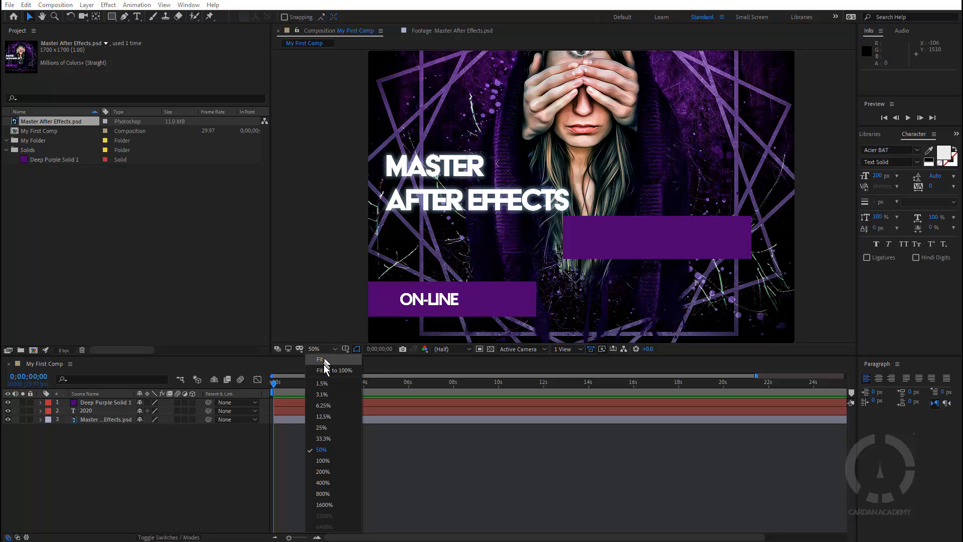
left_click(324, 360)
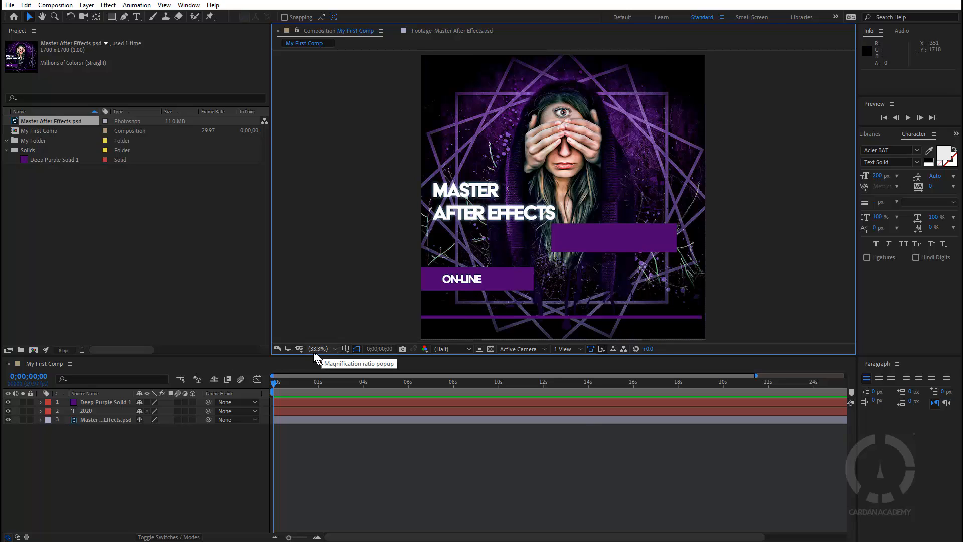
left_click(332, 349)
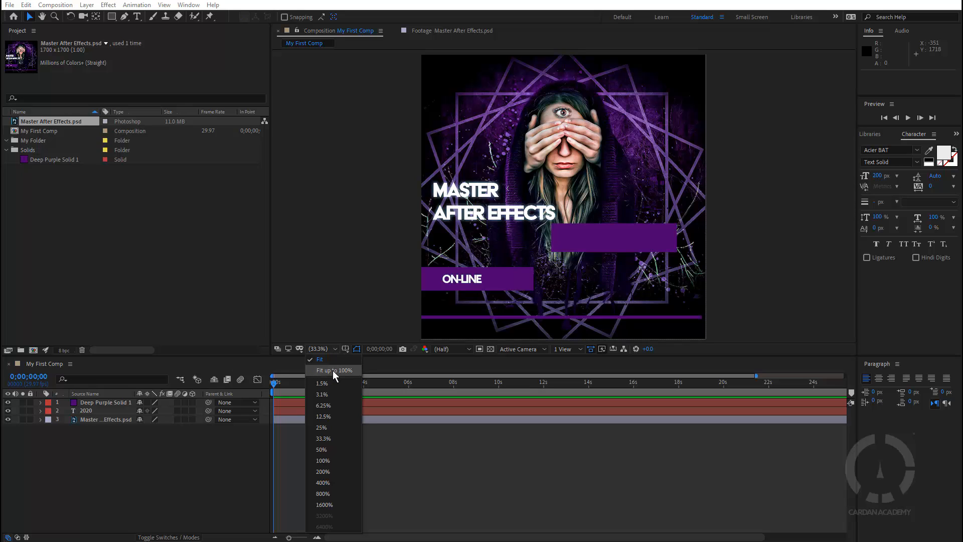
left_click(333, 370)
left_click(332, 348)
left_click(330, 359)
left_click(326, 349)
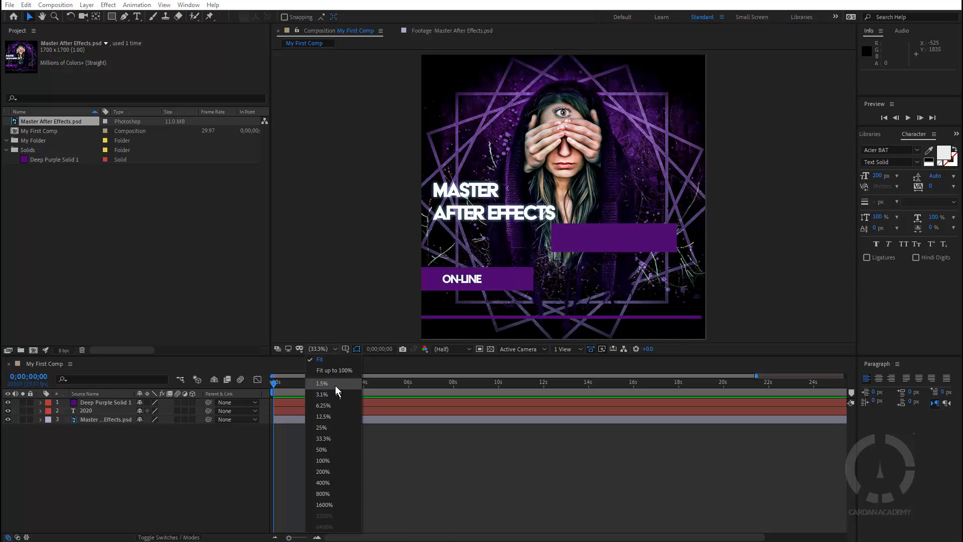
left_click(340, 471)
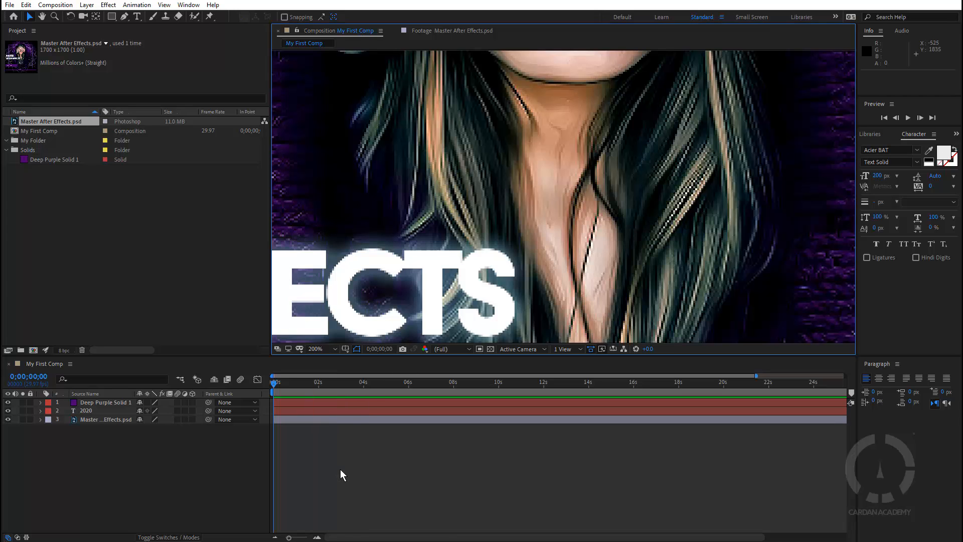
left_click(324, 349)
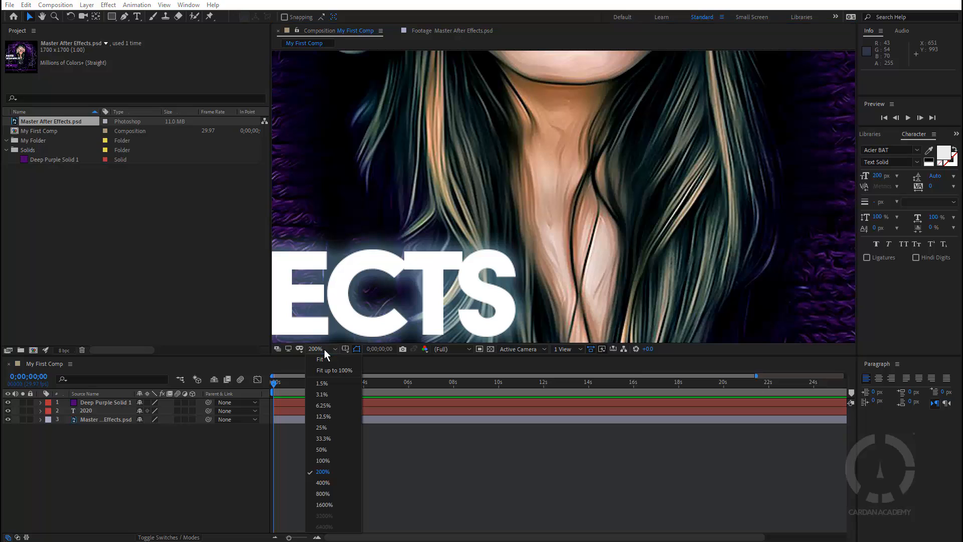
left_click(342, 459)
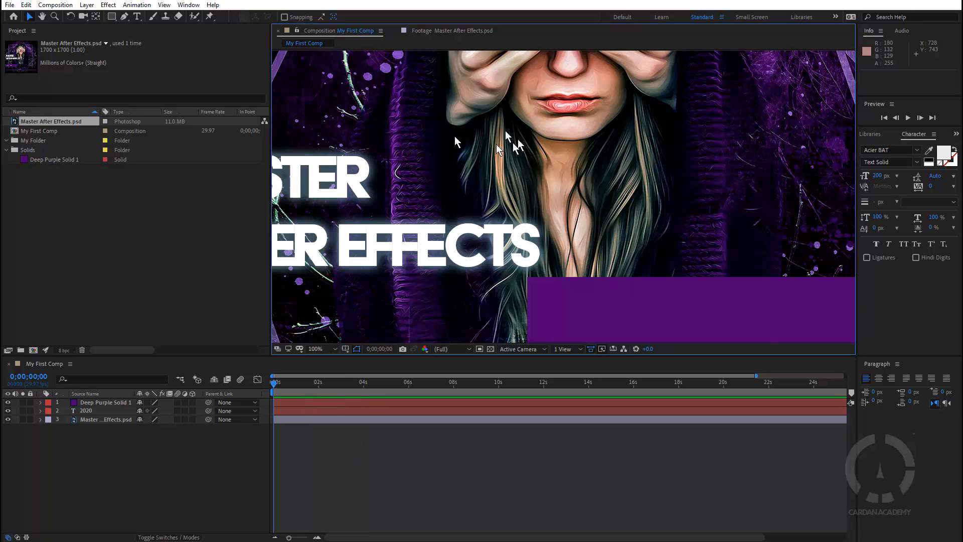
Pan around the 100% poster with the Hand tool to inspect the title, eye and hands
key("h")
left_click_drag(451, 135, 365, 184)
left_click_drag(675, 127, 629, 291)
left_click_drag(479, 197, 559, 266)
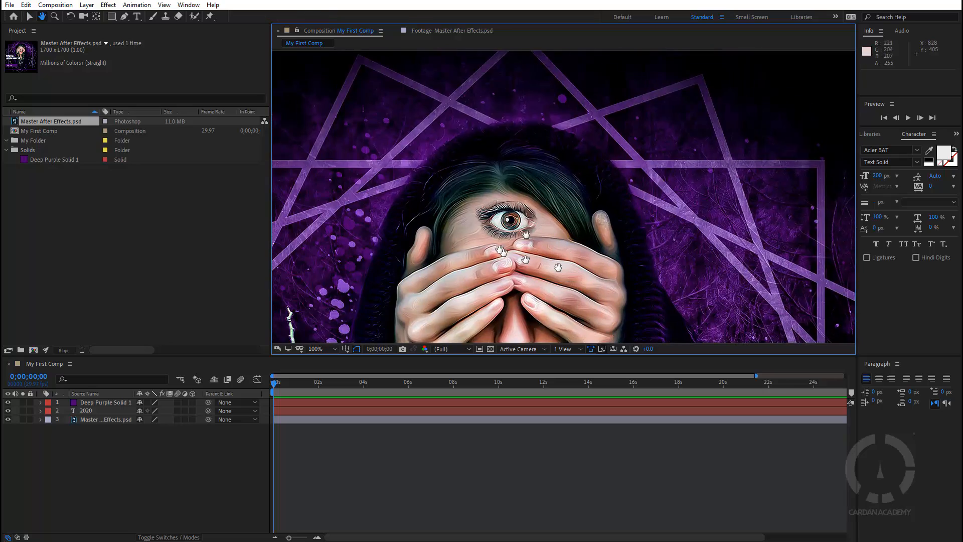
left_click_drag(521, 327, 611, 142)
left_click_drag(526, 210, 624, 206)
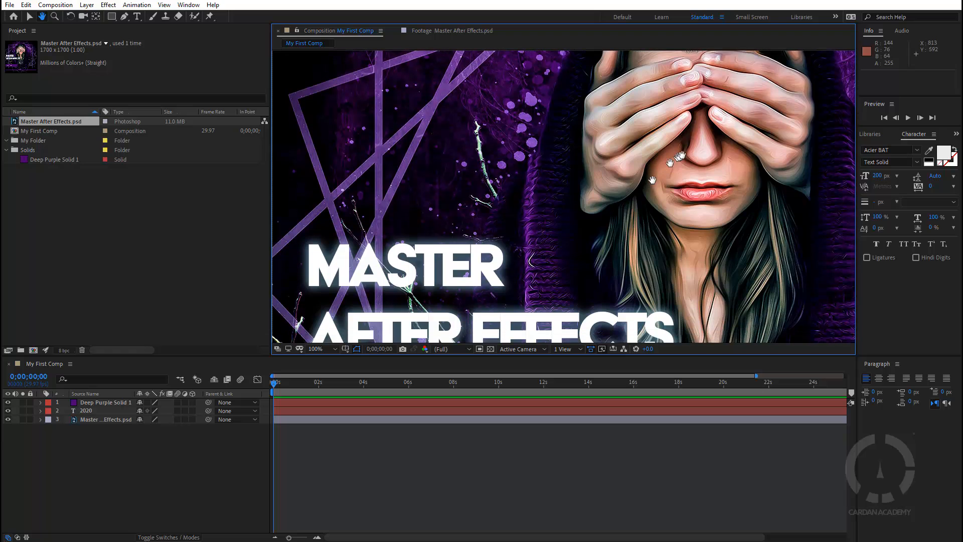
left_click_drag(678, 146, 631, 215)
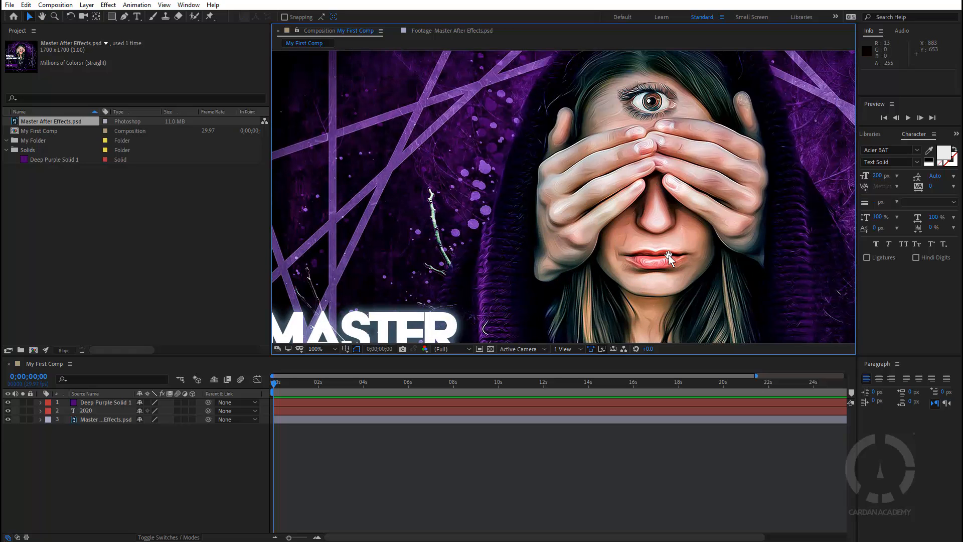
left_click_drag(671, 257, 537, 161)
left_click_drag(508, 212, 680, 210)
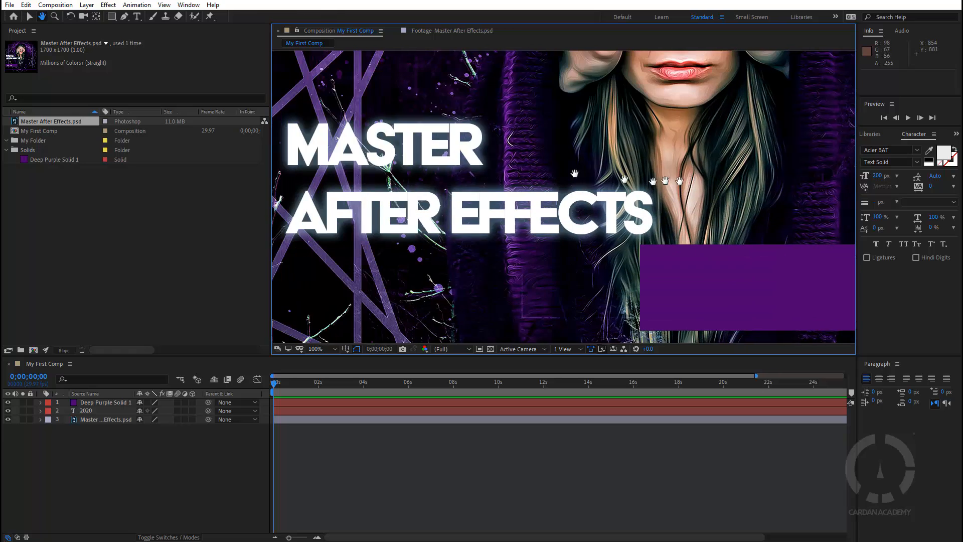
left_click_drag(542, 168, 680, 240)
left_click_drag(649, 149, 567, 198)
left_click_drag(661, 181, 592, 187)
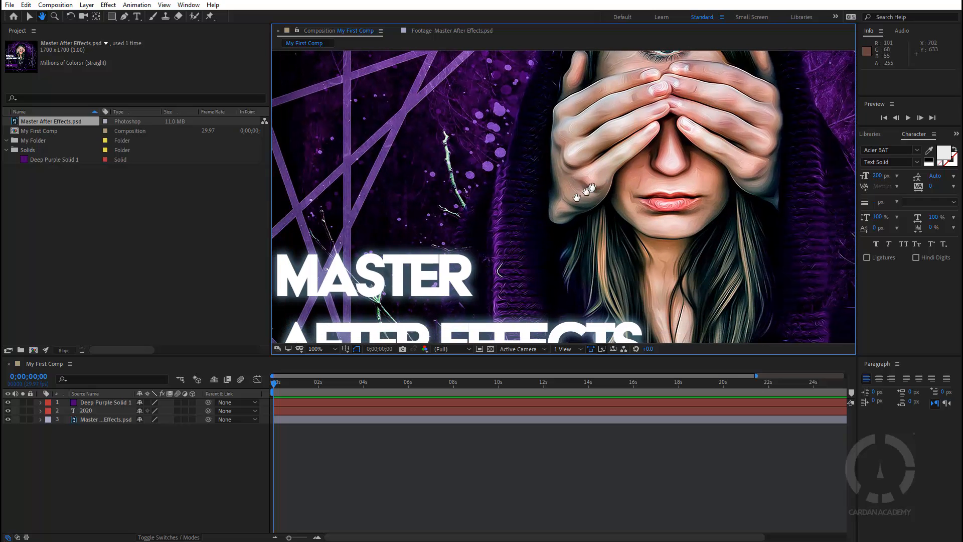
key("v")
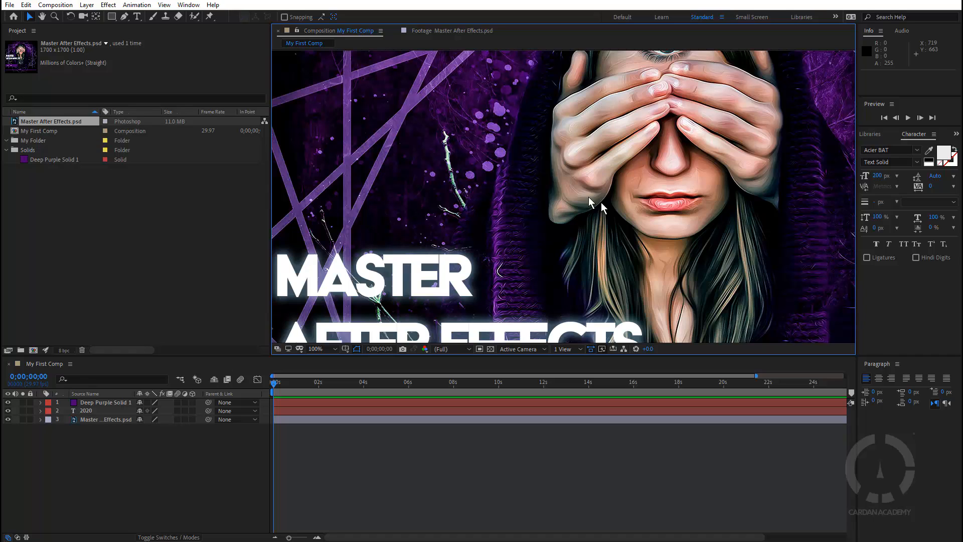
Zoom the viewer out to 50% and recentre the artwork
key("h")
scroll(583, 194, "down", 3)
scroll(583, 194, "up", 3)
scroll(583, 194, "down", 1)
scroll(583, 195, "up", 2)
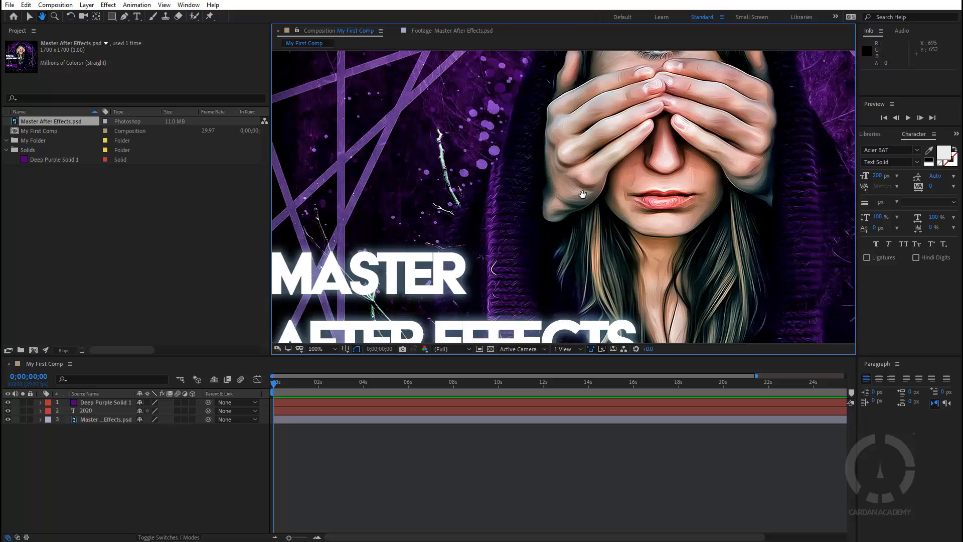
scroll(583, 194, "down", 2)
left_click_drag(620, 196, 561, 164)
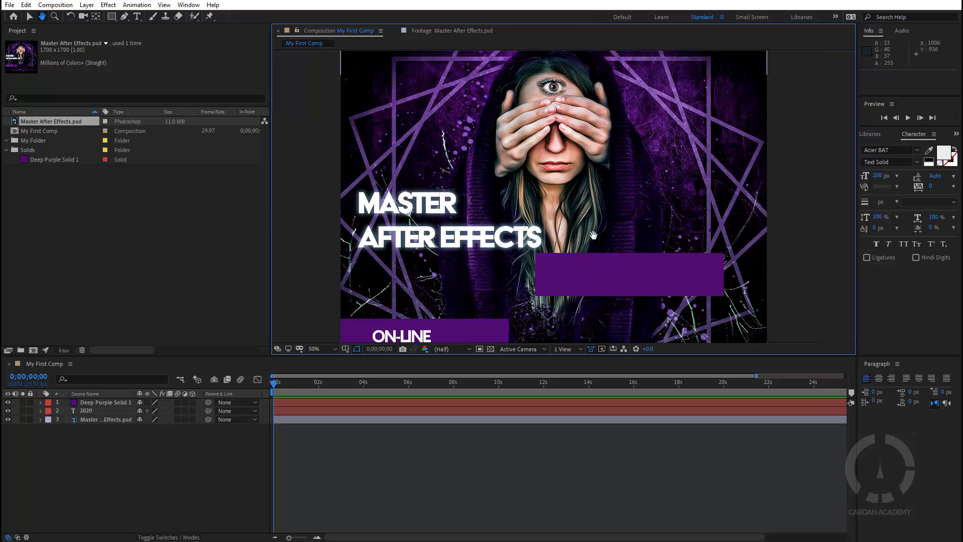
Turn on the Grid overlay and Rulers from the Grid and Guide Options menu
key("v")
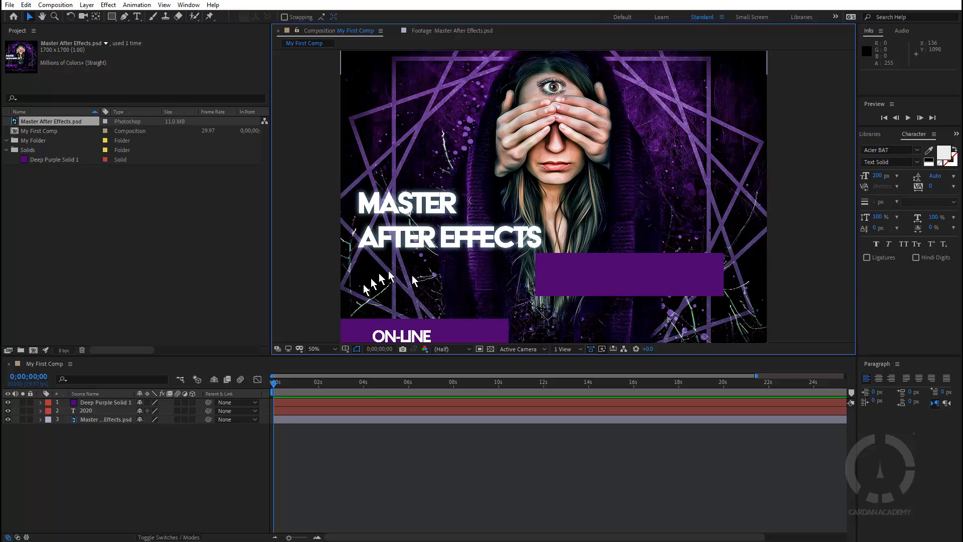
left_click(345, 350)
left_click(375, 387)
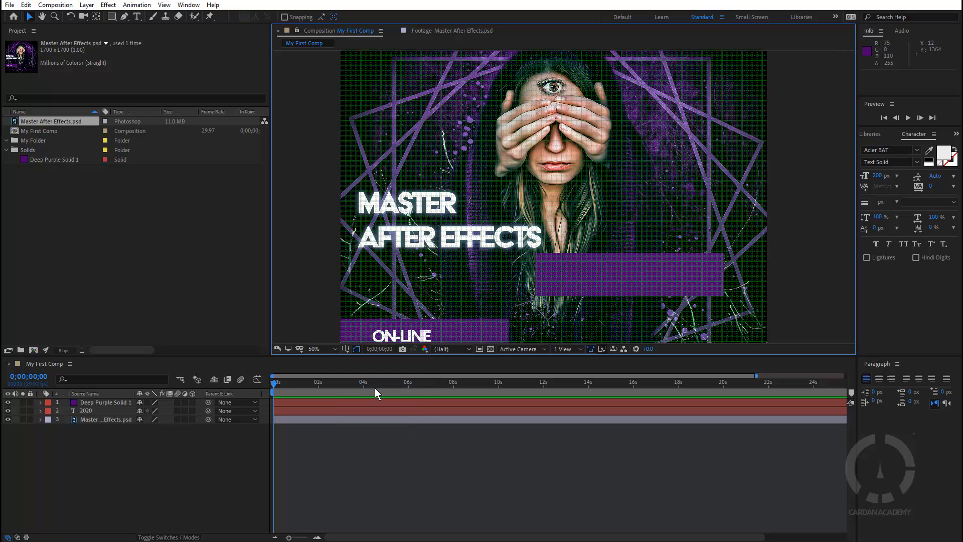
left_click(345, 349)
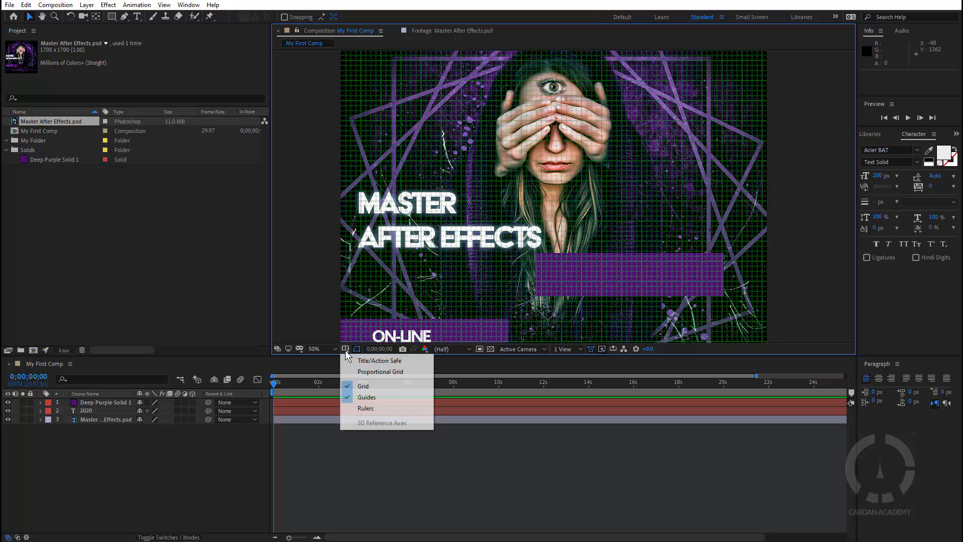
left_click(371, 409)
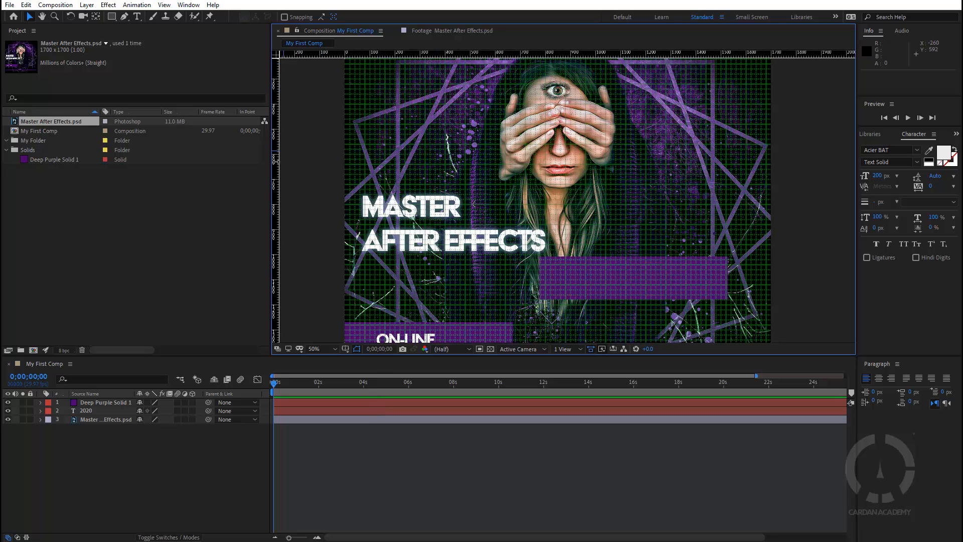
Drag out a vertical guide at 1372 px and horizontal guides at 848 and 996 px
left_click_drag(275, 161, 689, 161)
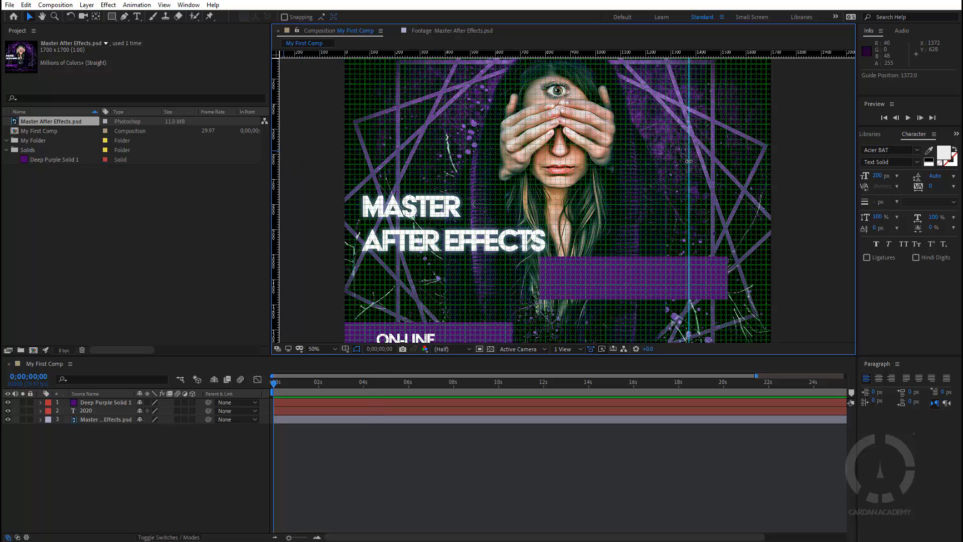
left_click_drag(625, 55, 628, 146)
left_click_drag(629, 60, 620, 248)
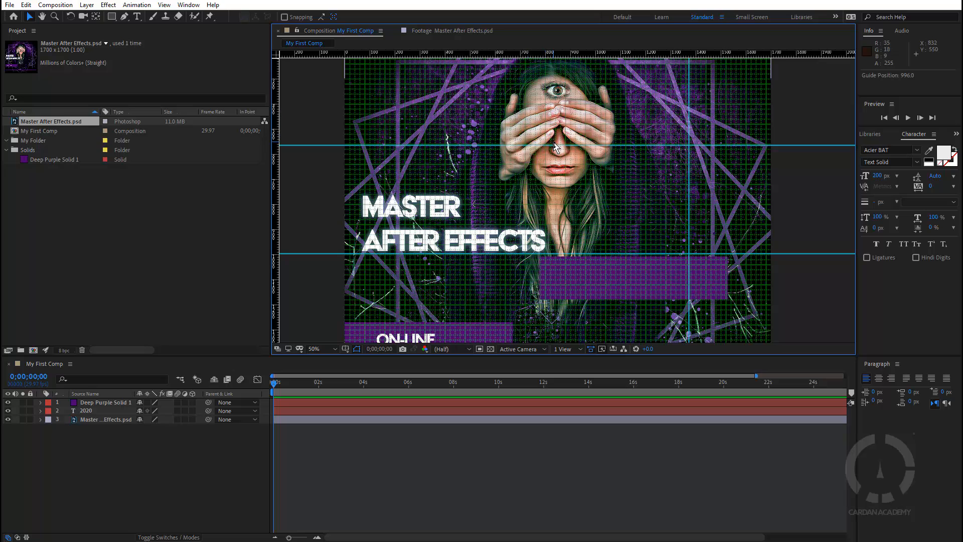
left_click_drag(554, 146, 558, 216)
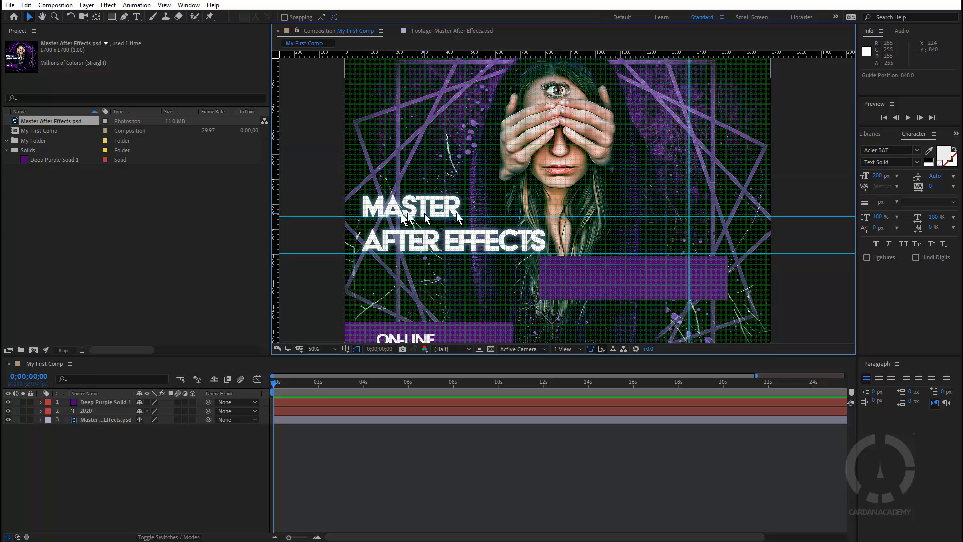
left_click(345, 349)
Switch off the grid overlay, the guides and the rulers
left_click(362, 386)
left_click(345, 349)
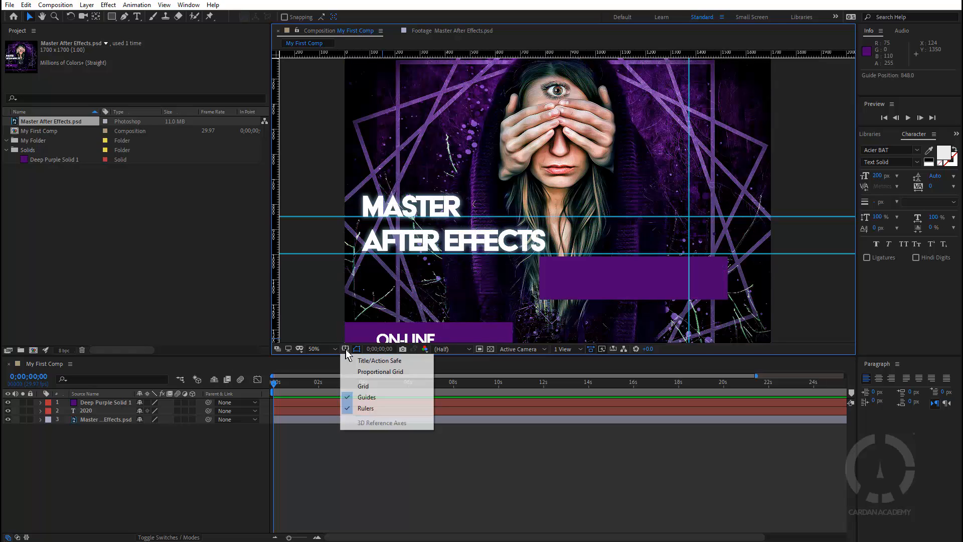
left_click(367, 397)
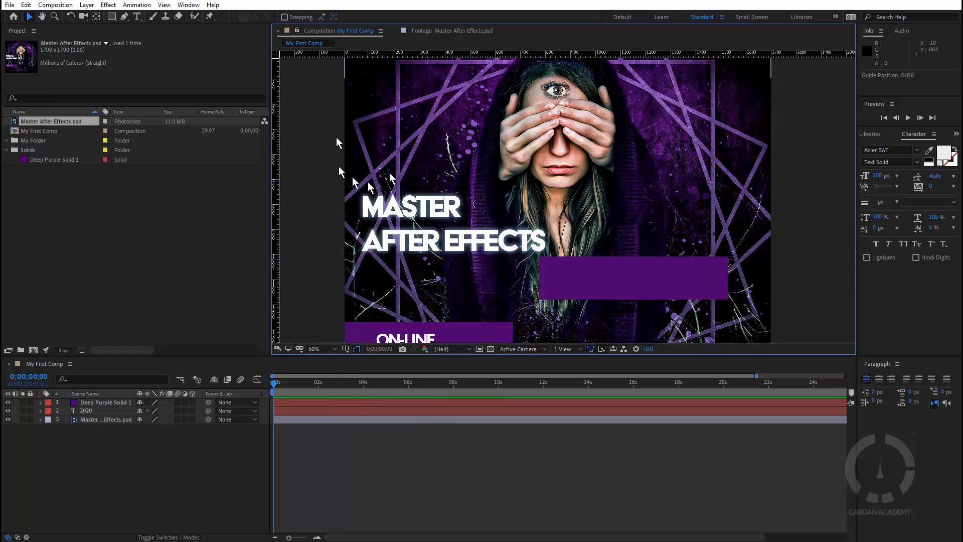
left_click(345, 349)
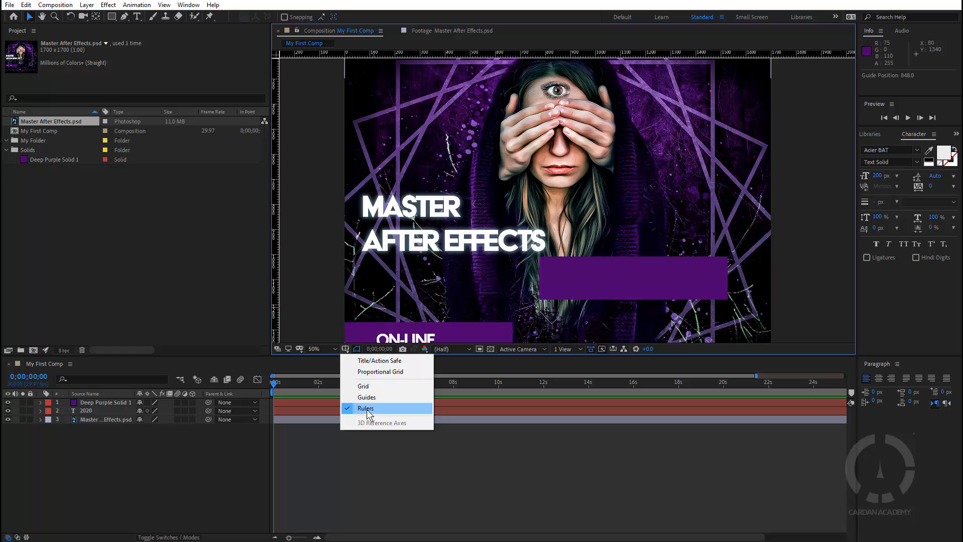
left_click(366, 408)
Toggle the rulers back on and off, then turn the guides back on
left_click(347, 350)
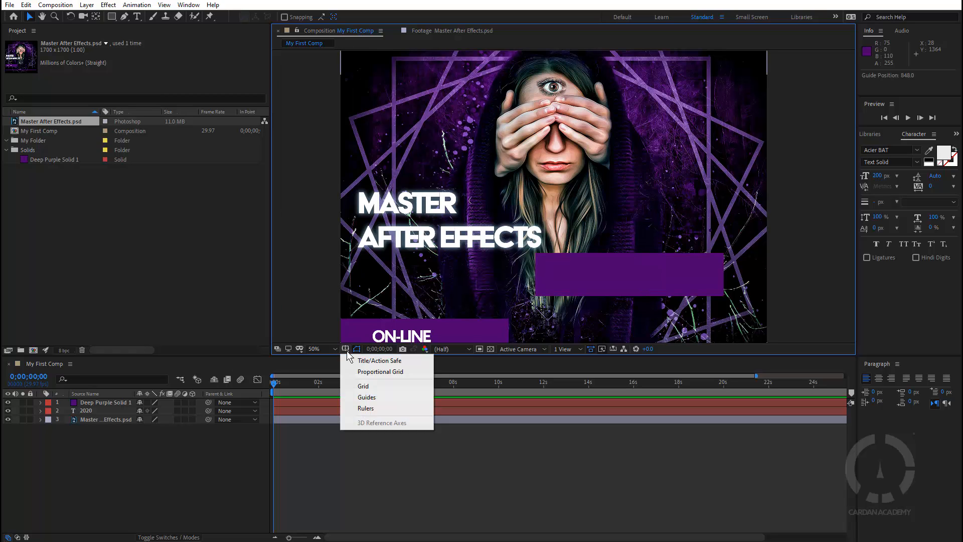
left_click(373, 410)
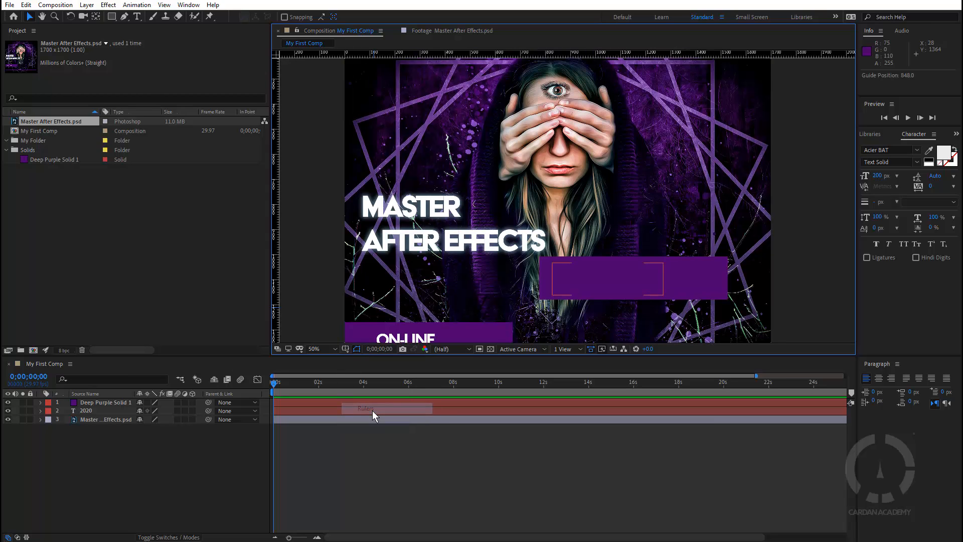
left_click(346, 349)
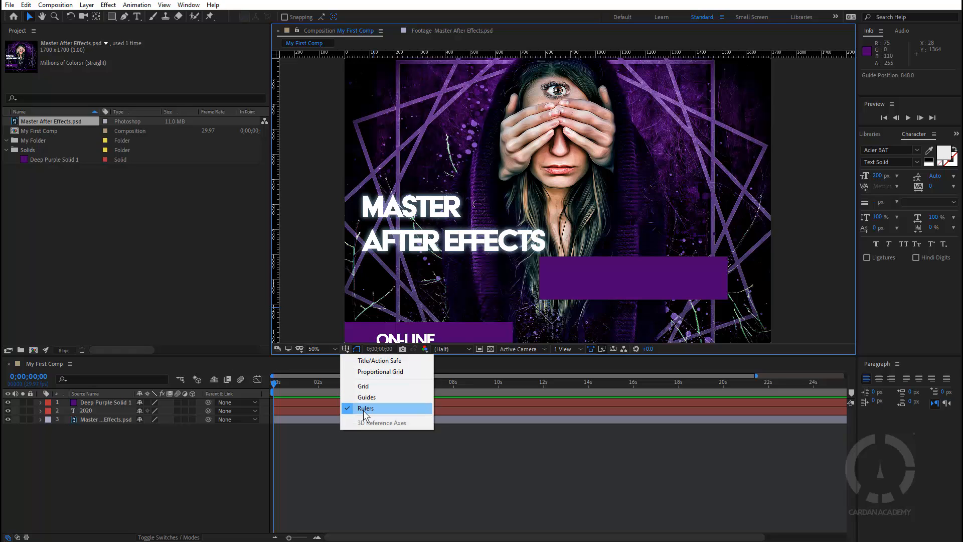
left_click(363, 410)
left_click(346, 350)
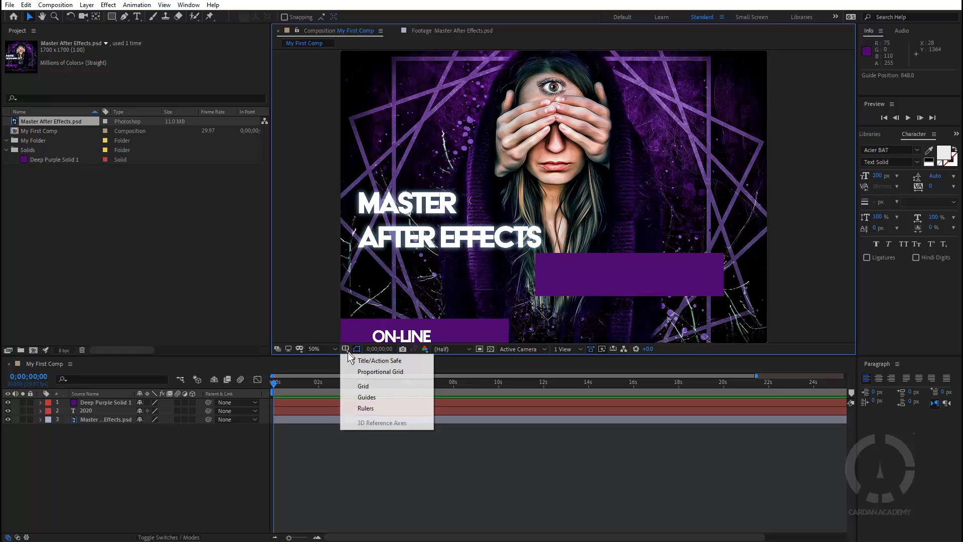
left_click(363, 398)
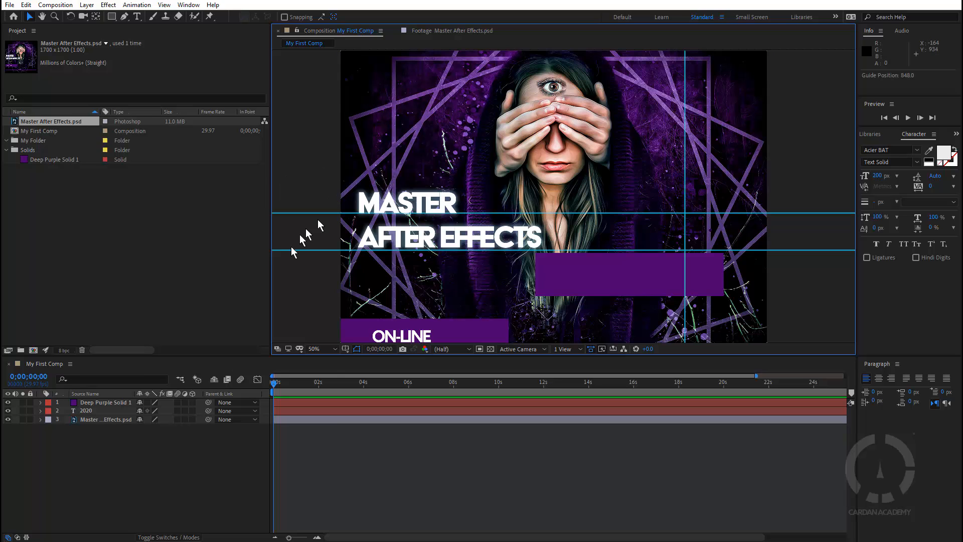
Show the rulers and drag a new vertical and a new horizontal guide onto the poster
left_click(346, 348)
left_click(372, 409)
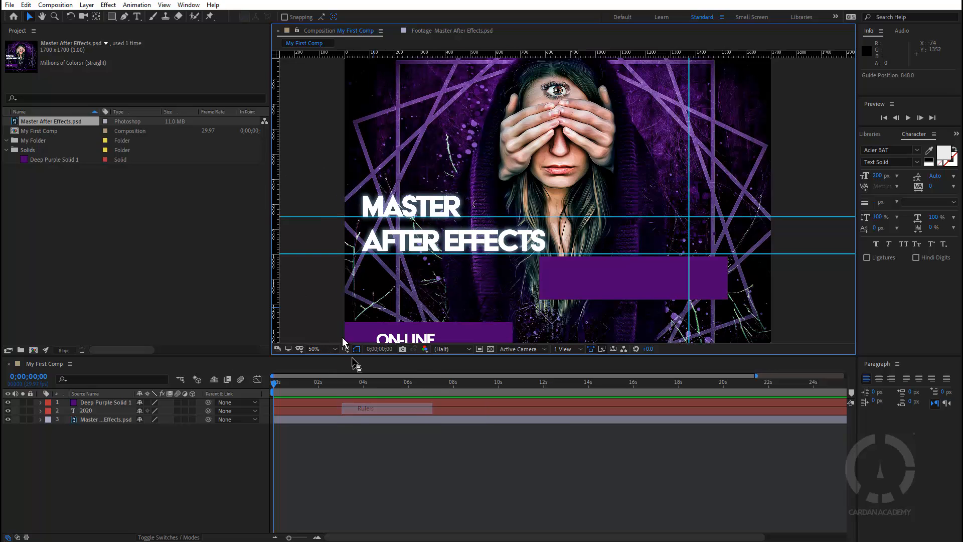
left_click_drag(276, 316, 365, 307)
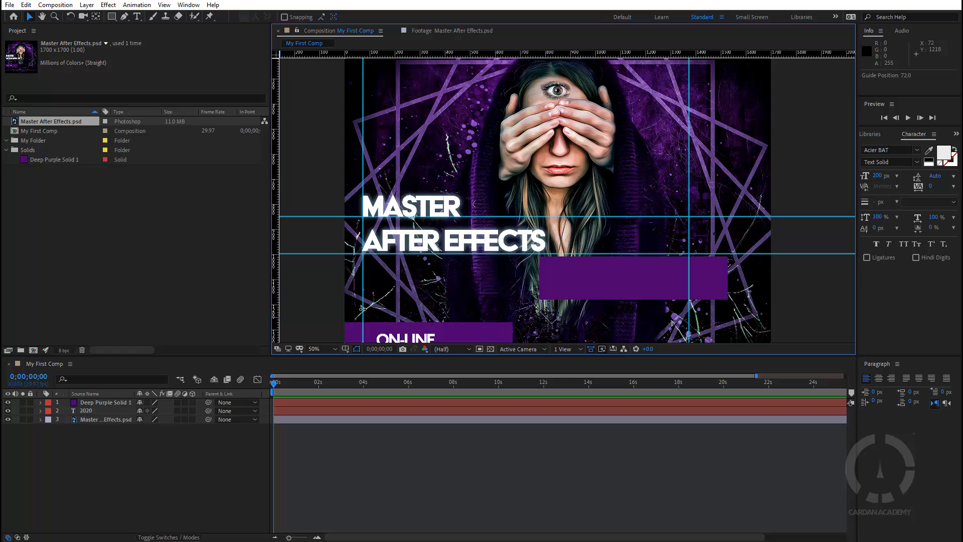
left_click_drag(435, 53, 422, 340)
scroll(393, 306, "down", 3)
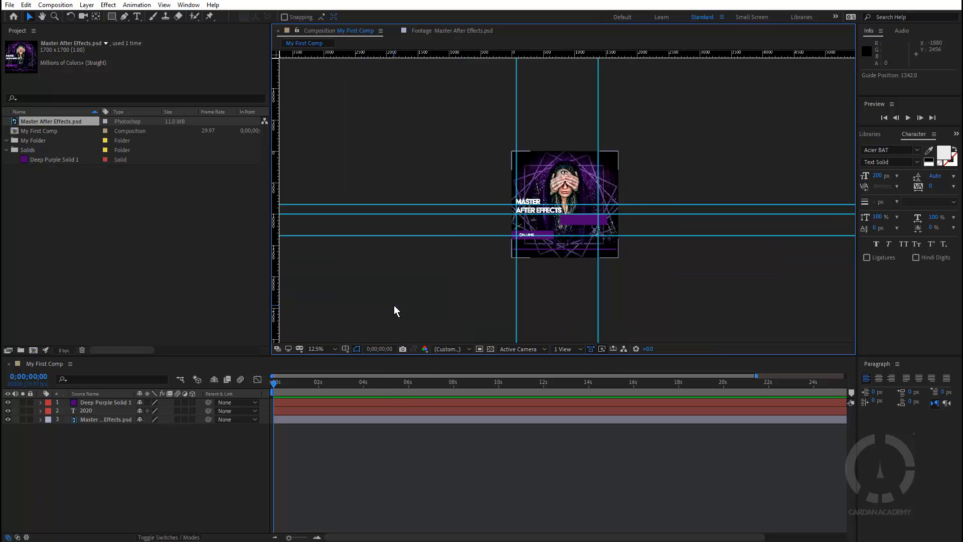
scroll(572, 241, "up", 4)
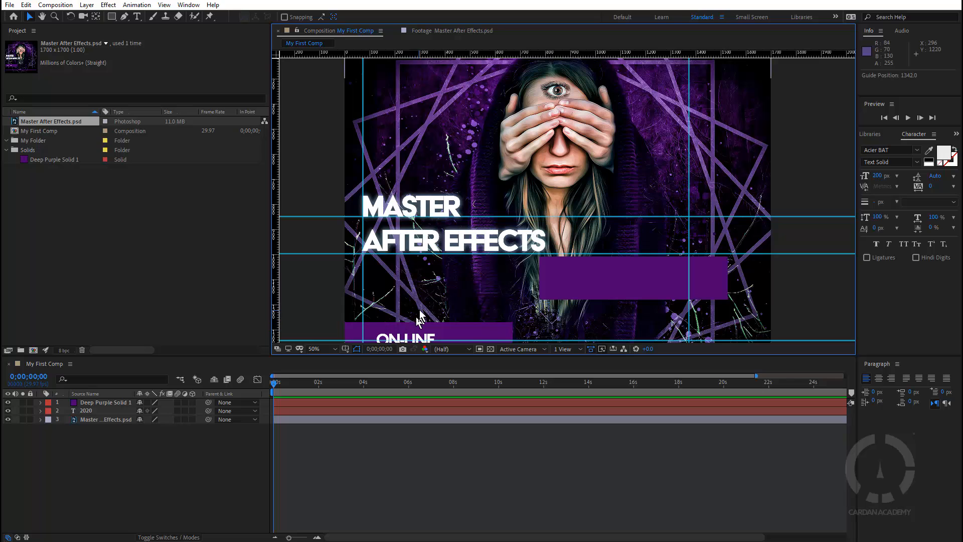
left_click_drag(446, 306, 434, 239)
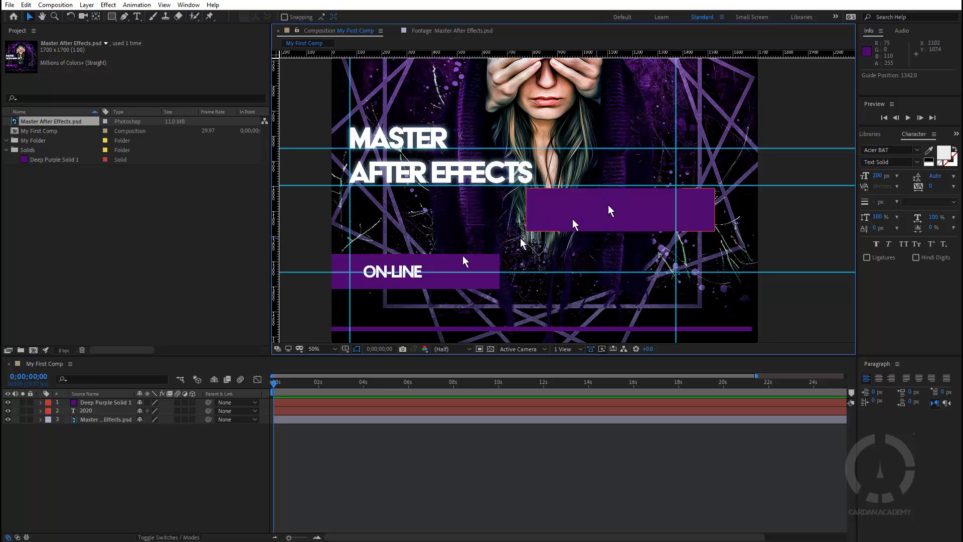
left_click_drag(608, 127, 613, 166)
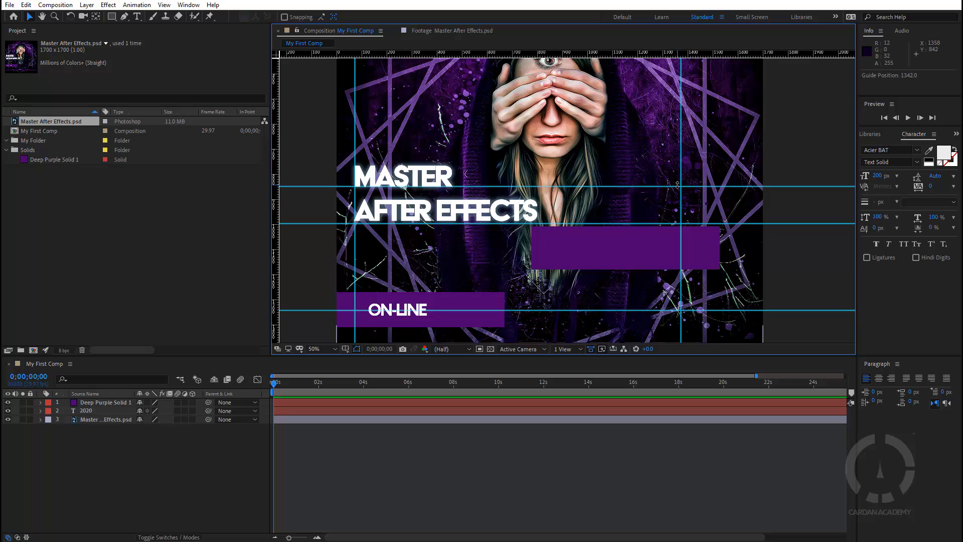
Zoom out to the whole poster, then hide both the guides and the rulers
key("space")
key("comma")
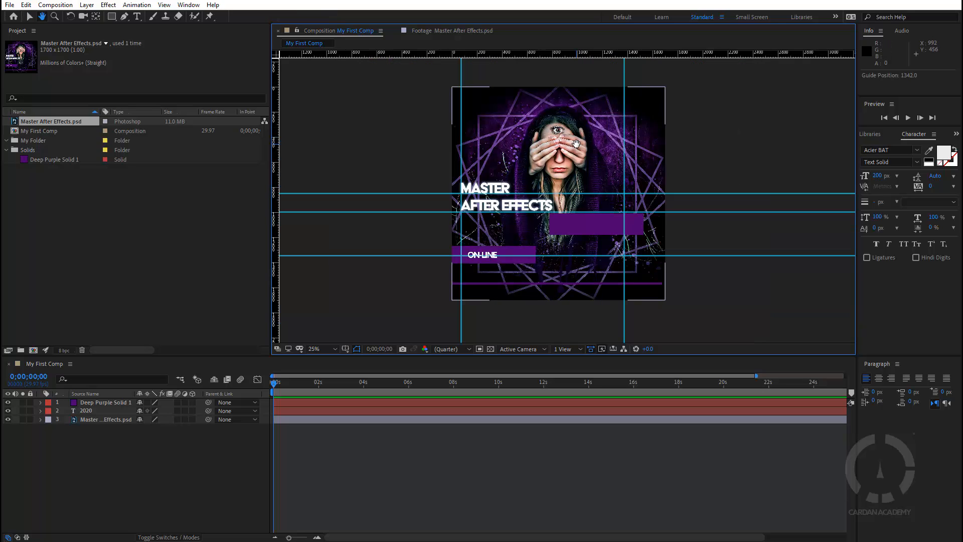
left_click_drag(582, 142, 554, 148)
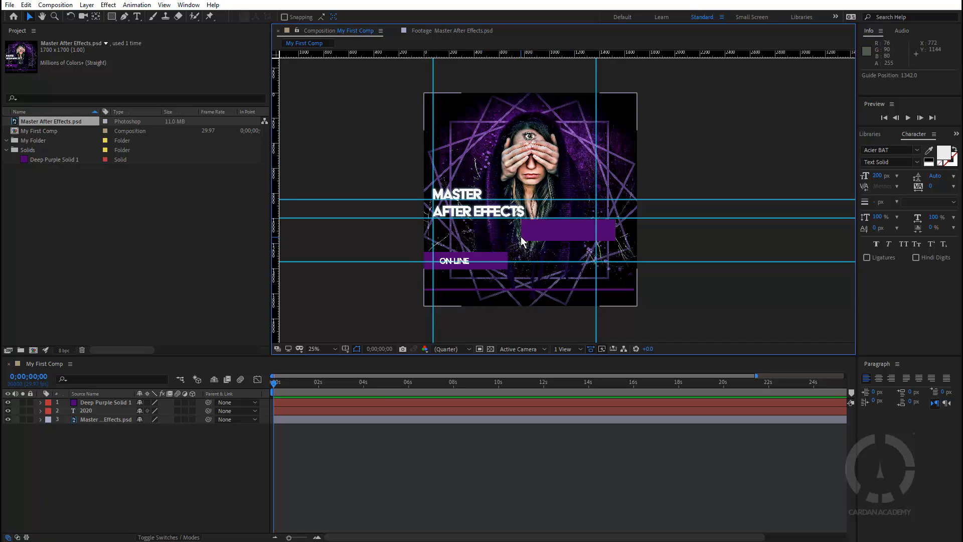
scroll(513, 250, "down", 4)
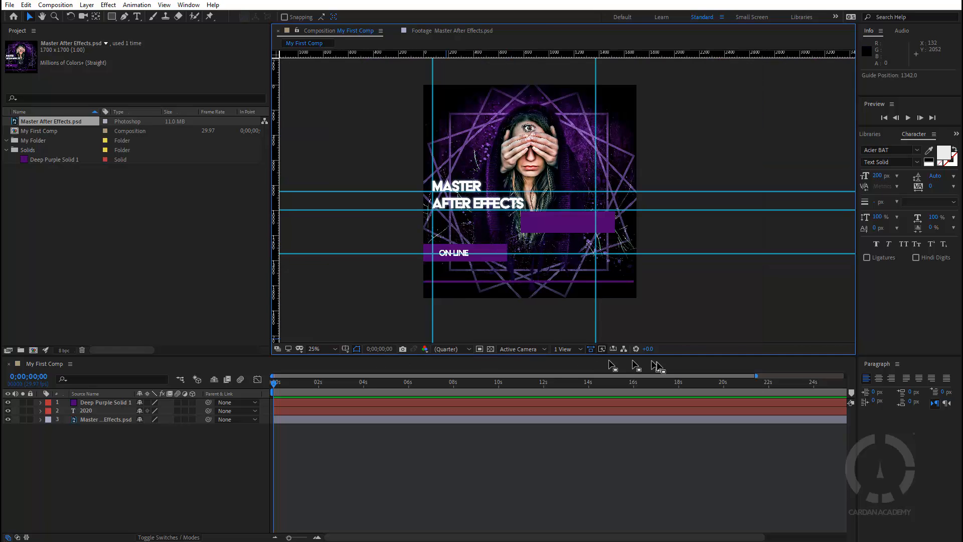
scroll(528, 242, "up", 2)
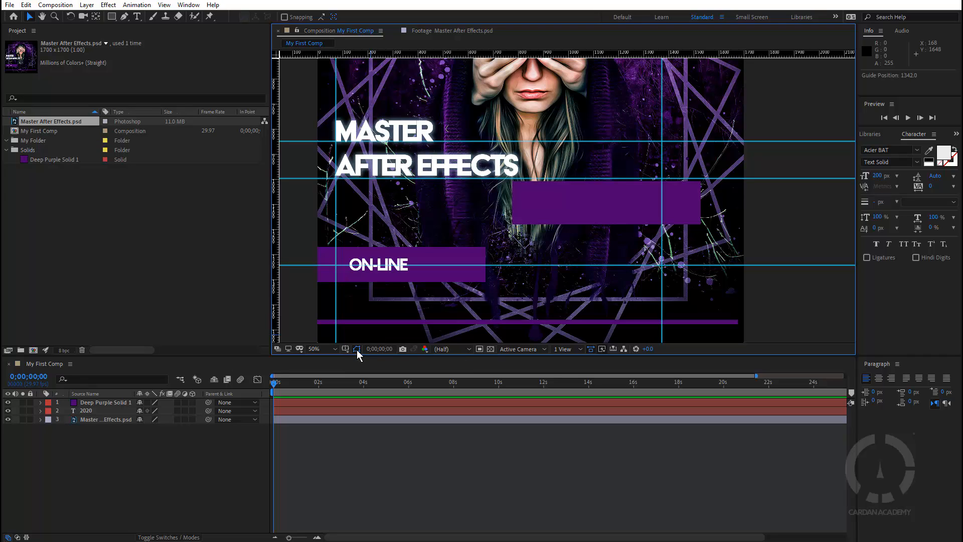
scroll(496, 200, "down", 2)
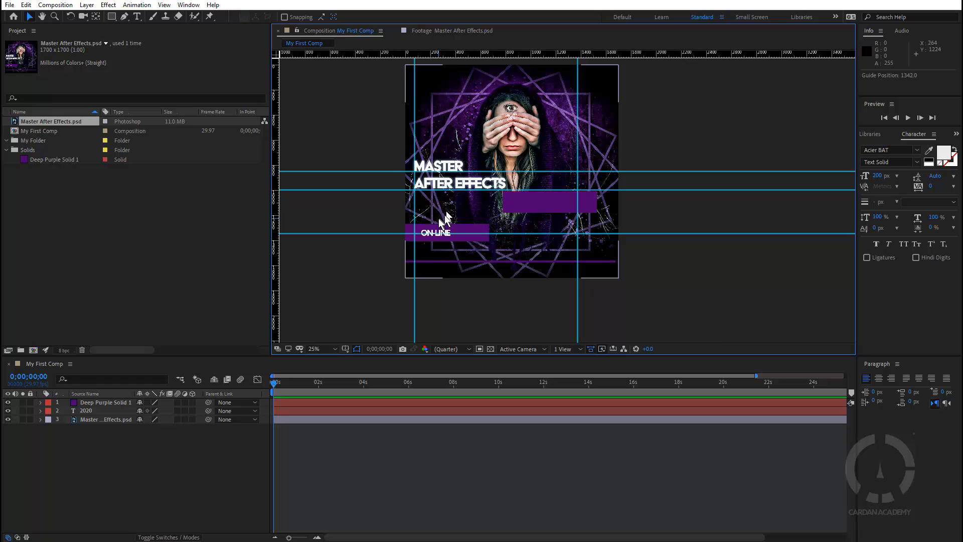
scroll(446, 219, "up", 2)
scroll(524, 180, "down", 2)
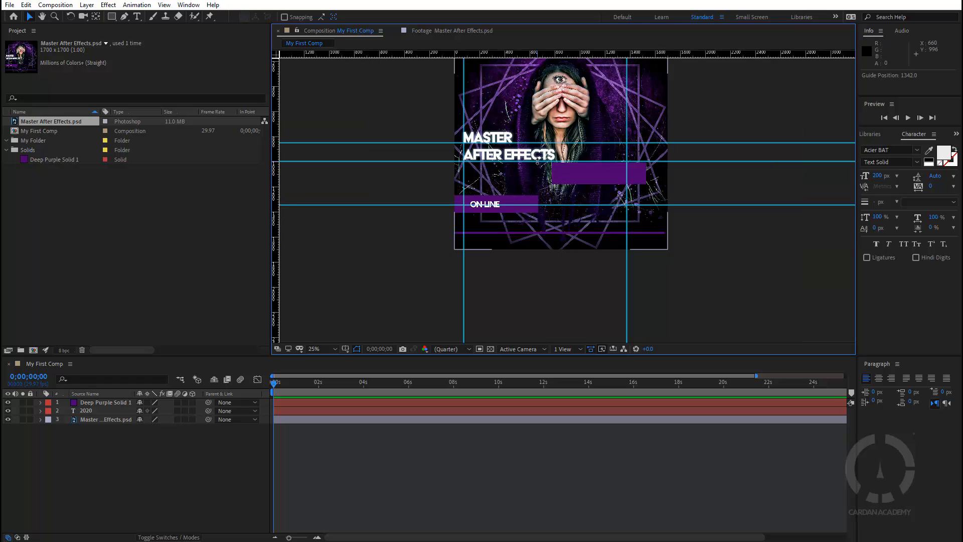
left_click(346, 348)
left_click(364, 396)
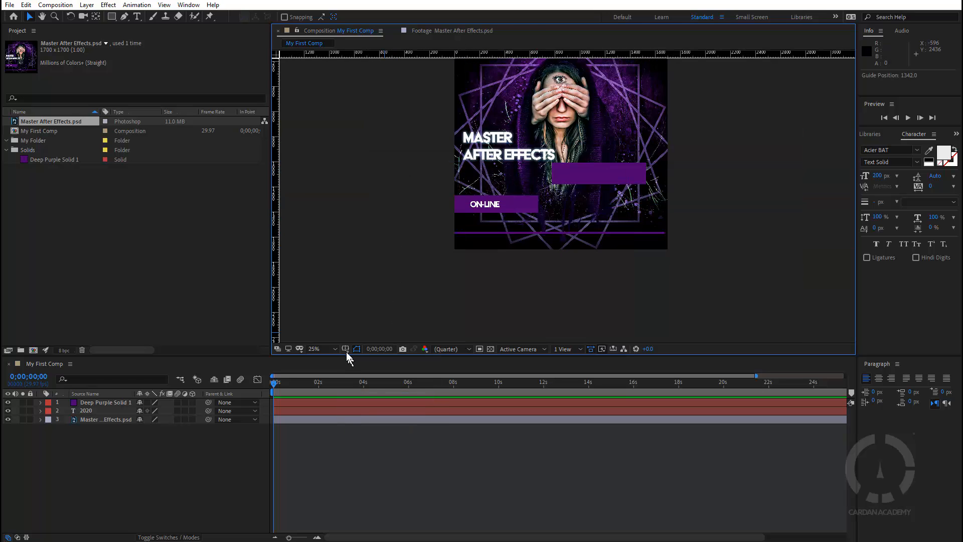
left_click(346, 349)
left_click(370, 409)
Recentre the poster and select the Master After Effects.psd layer
key("h")
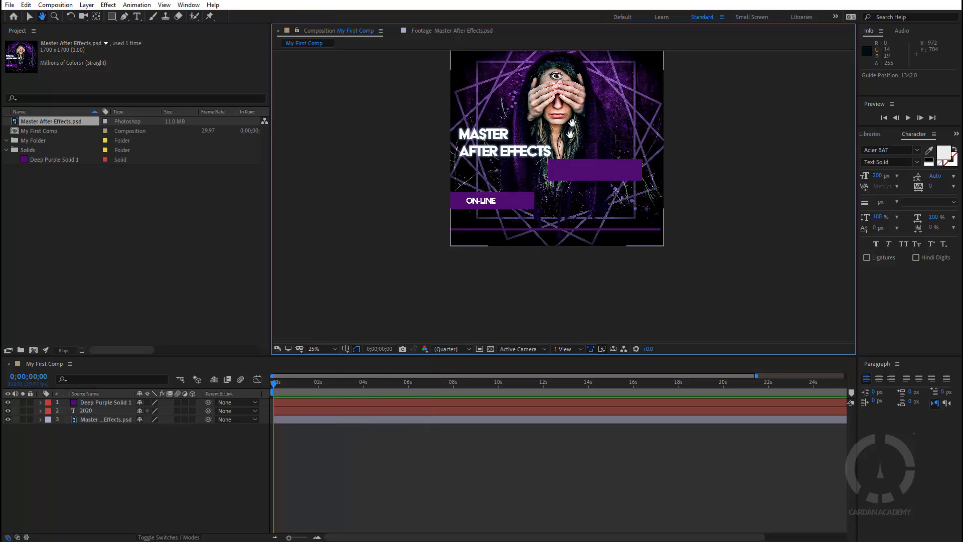
left_click_drag(571, 134, 539, 211)
key("v")
scroll(555, 193, "up", 2)
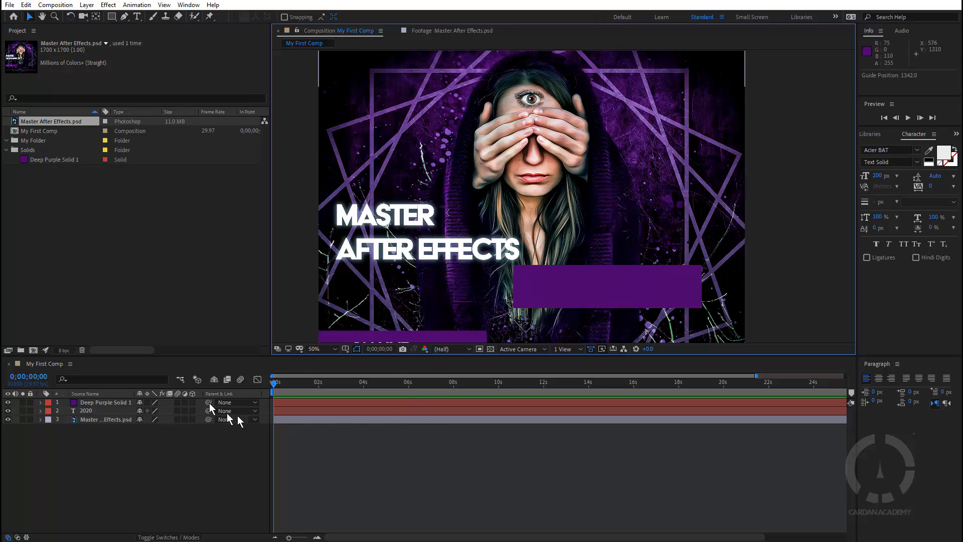
left_click(110, 420)
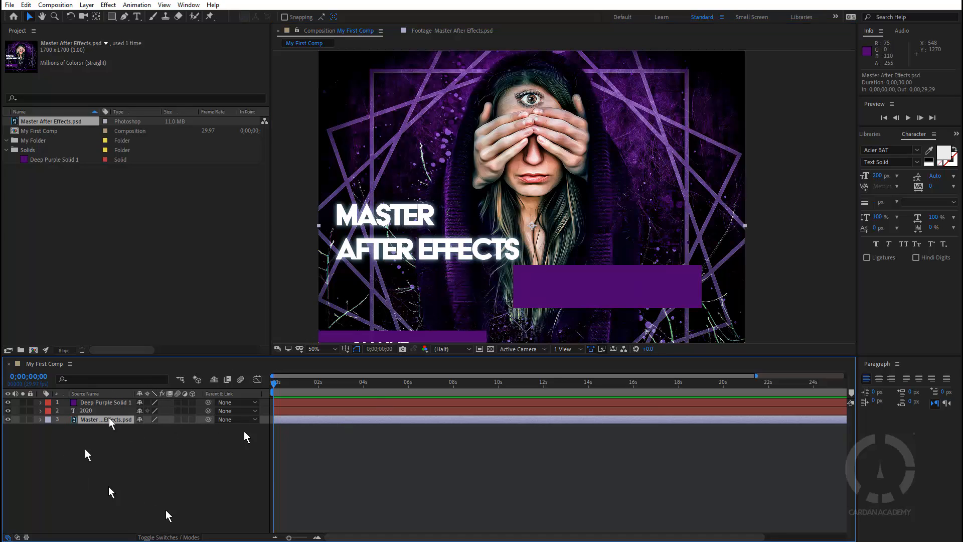
Draw a five-point Pen mask around the forehead eye and hide the mask outline
left_click(125, 17)
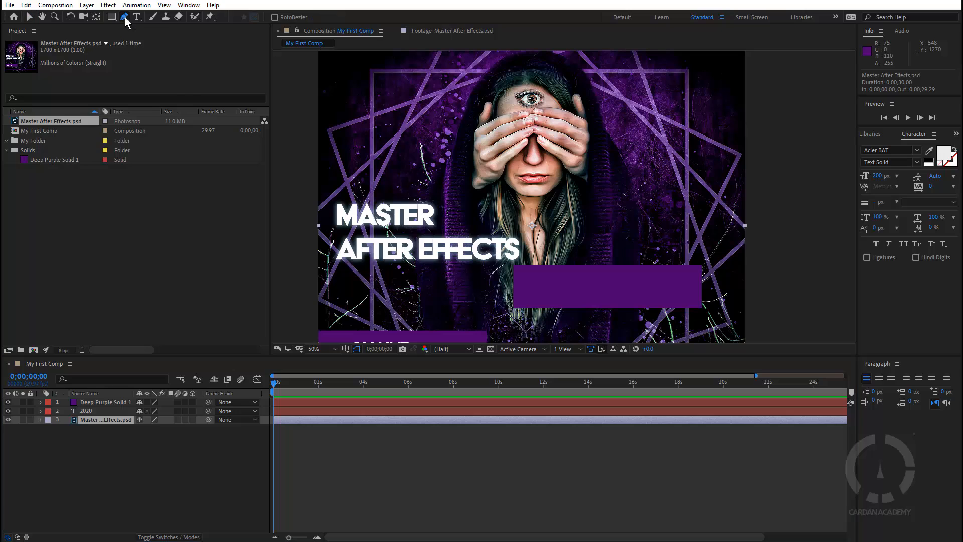
left_click(524, 90)
left_click(515, 95)
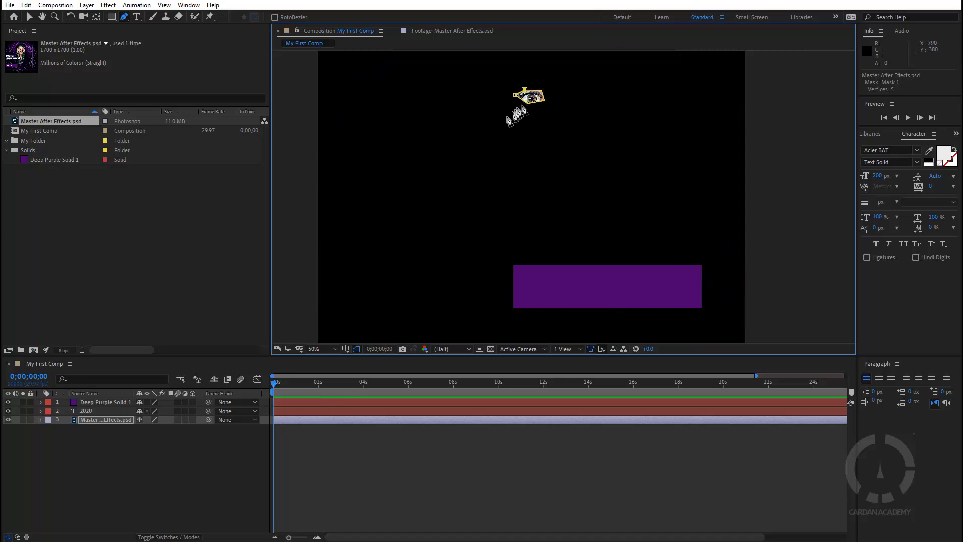
left_click_drag(527, 103, 546, 90)
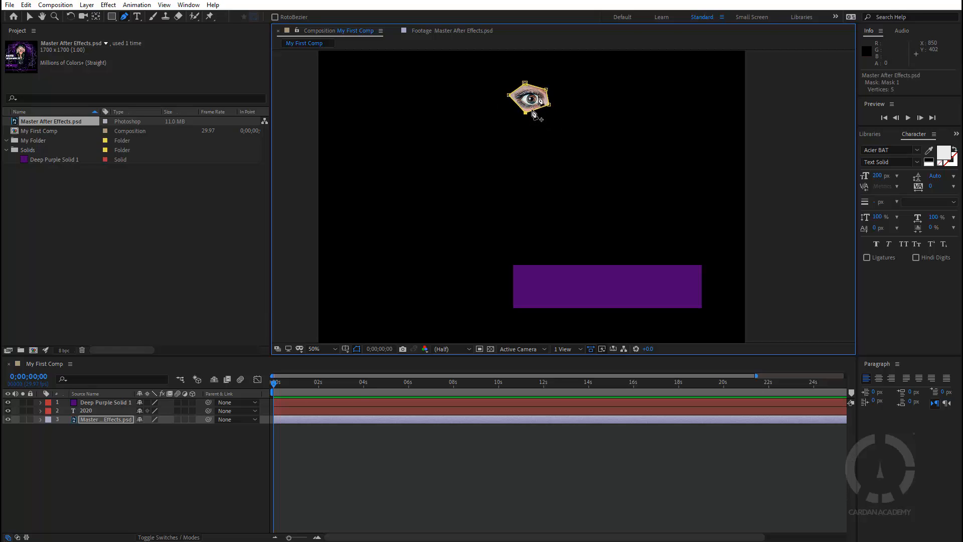
left_click(356, 350)
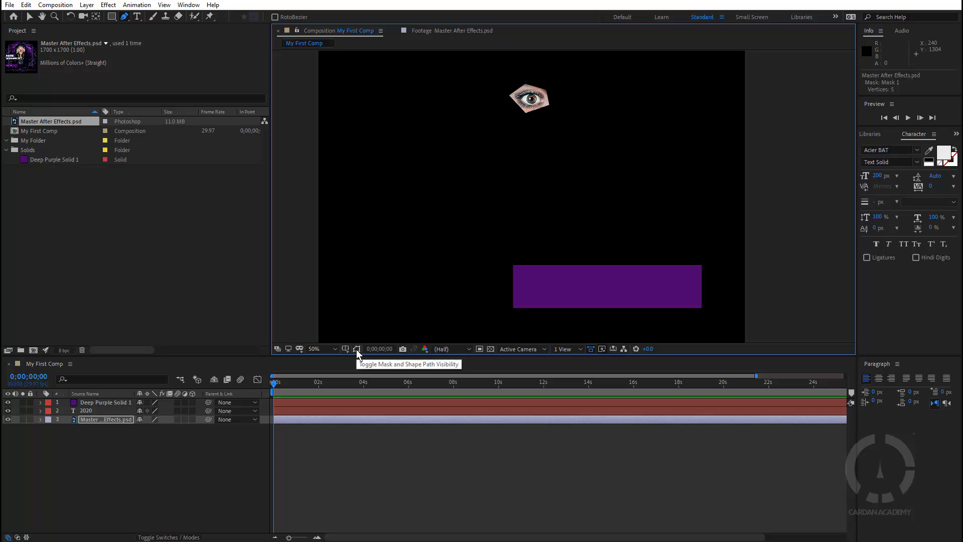
left_click(357, 349)
left_click(356, 349)
left_click(357, 349)
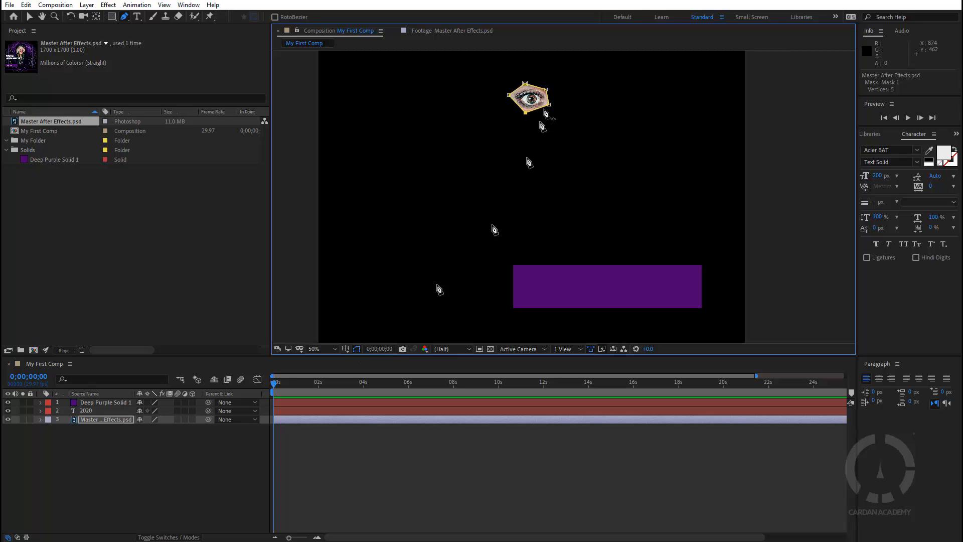
scroll(532, 100, "up", 6)
left_click_drag(566, 211, 572, 213)
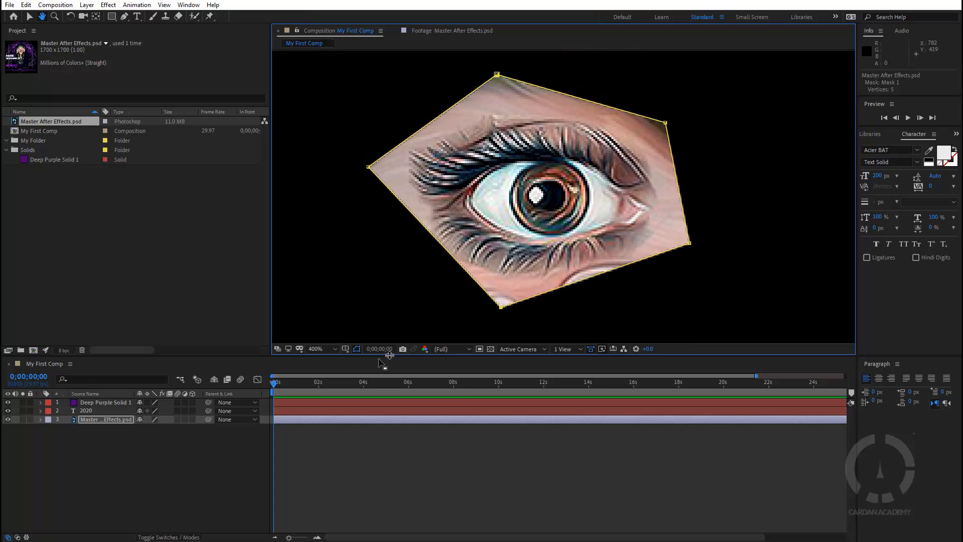
left_click(359, 350)
left_click(359, 349)
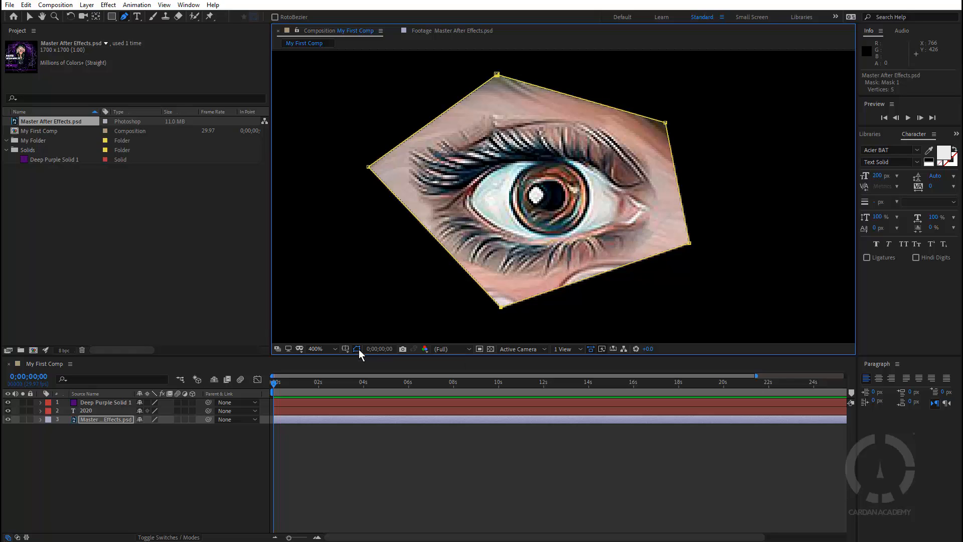
left_click(357, 348)
left_click(357, 348)
left_click(357, 348)
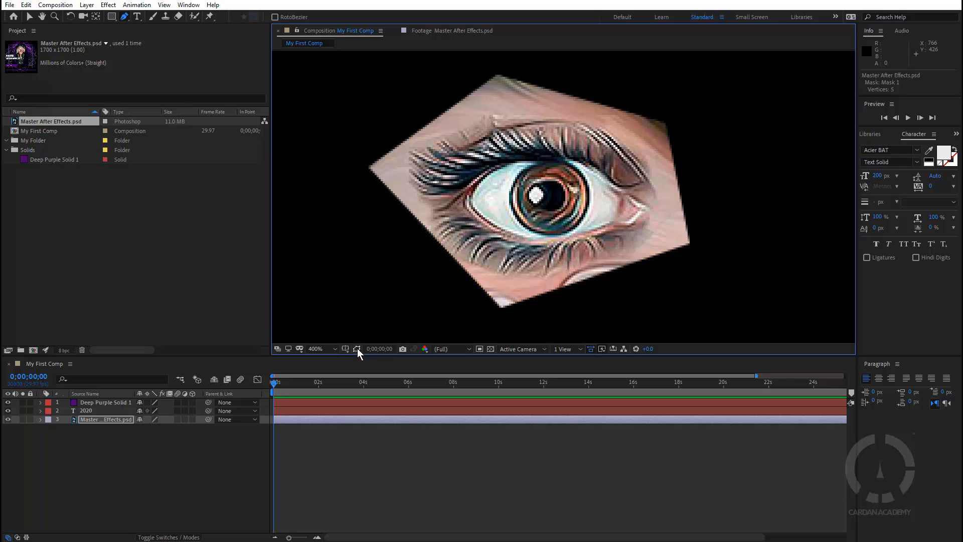
left_click(357, 349)
left_click(357, 348)
left_click(357, 348)
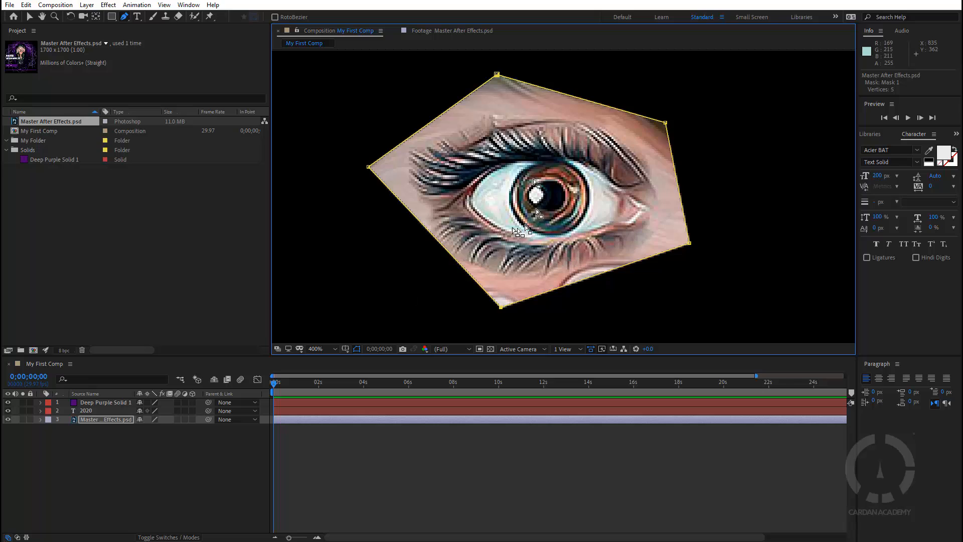
scroll(512, 208, "down", 2)
scroll(513, 210, "up", 2)
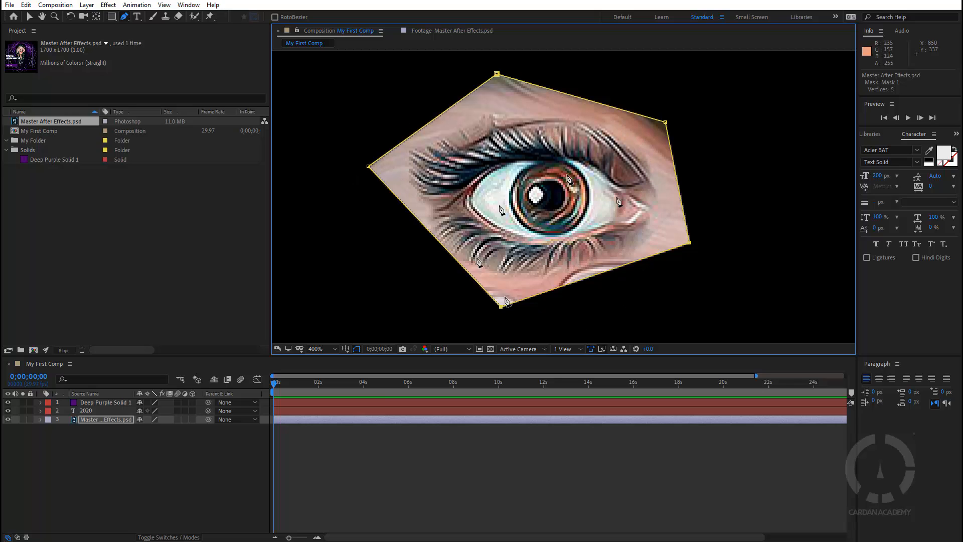
left_click(357, 349)
left_click(357, 349)
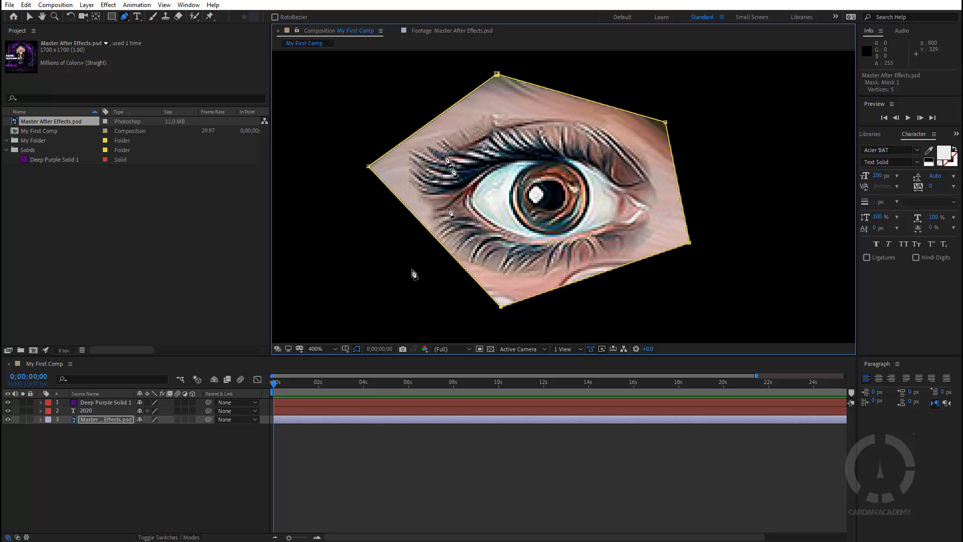
left_click(379, 350)
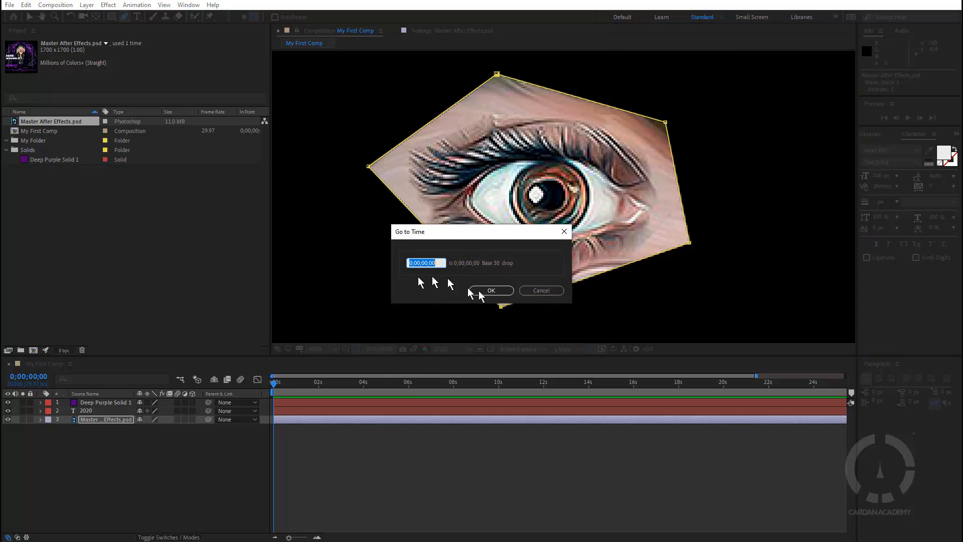
left_click_drag(515, 230, 539, 231)
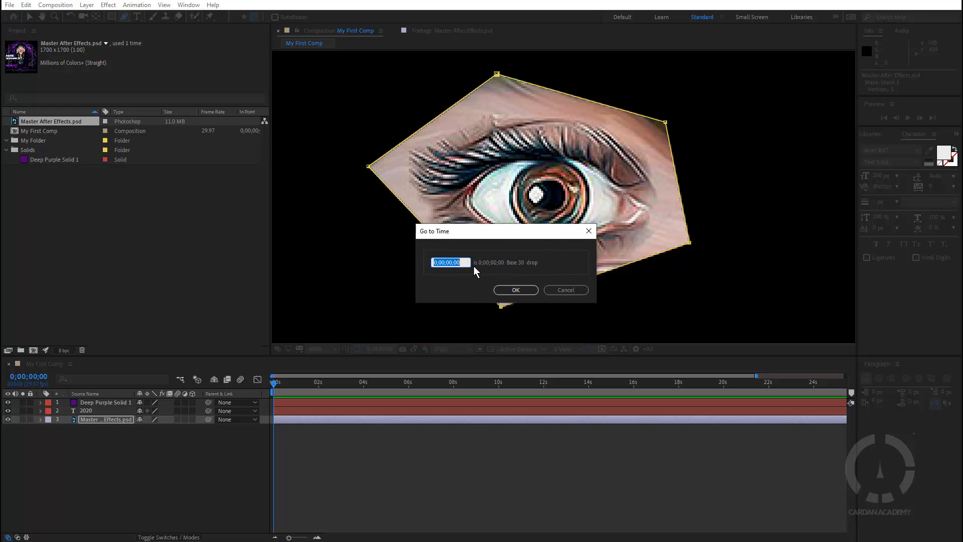
left_click_drag(543, 232, 510, 233)
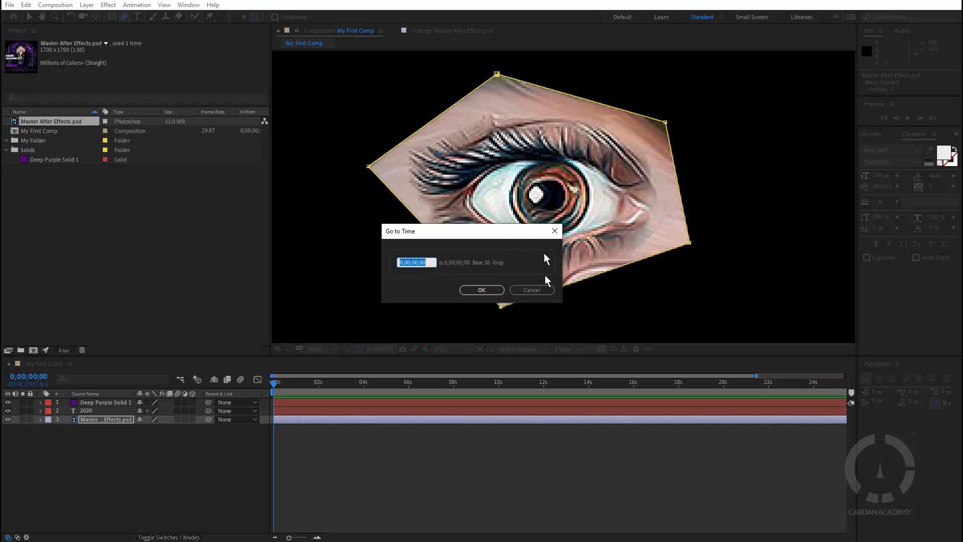
left_click(532, 290)
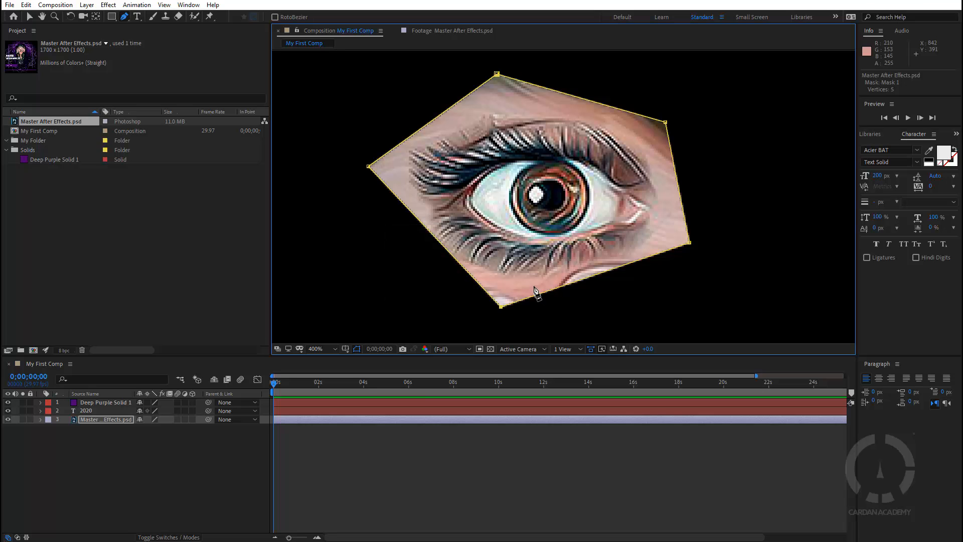
Take a snapshot of the masked eye, then delete Mask 1 from Master After Effects.psd
left_click(404, 351)
left_click(95, 419)
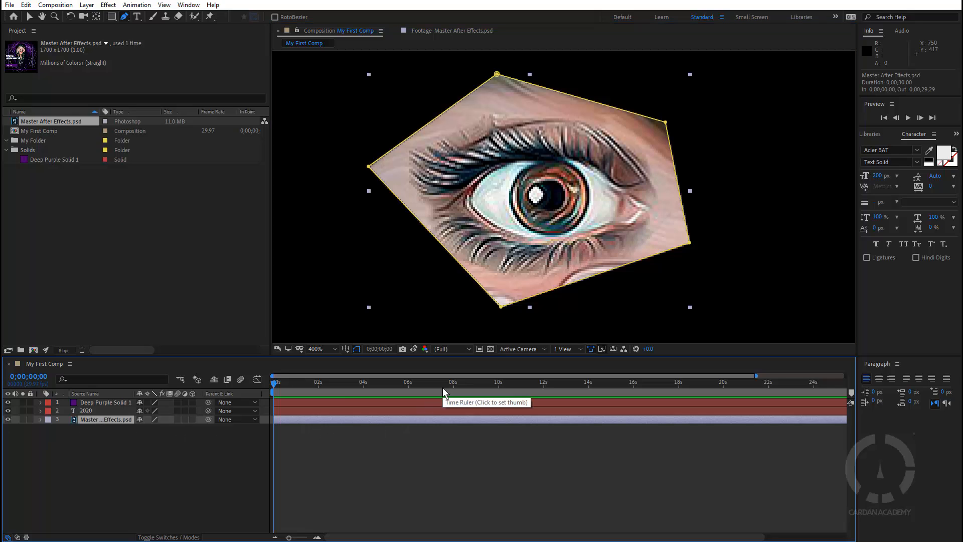
key("m")
left_click(85, 428)
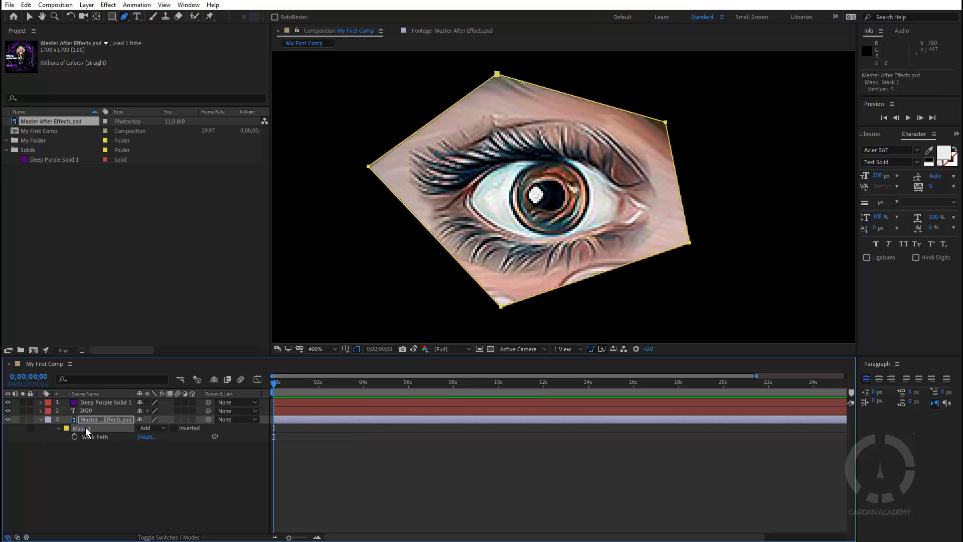
right_click(87, 429)
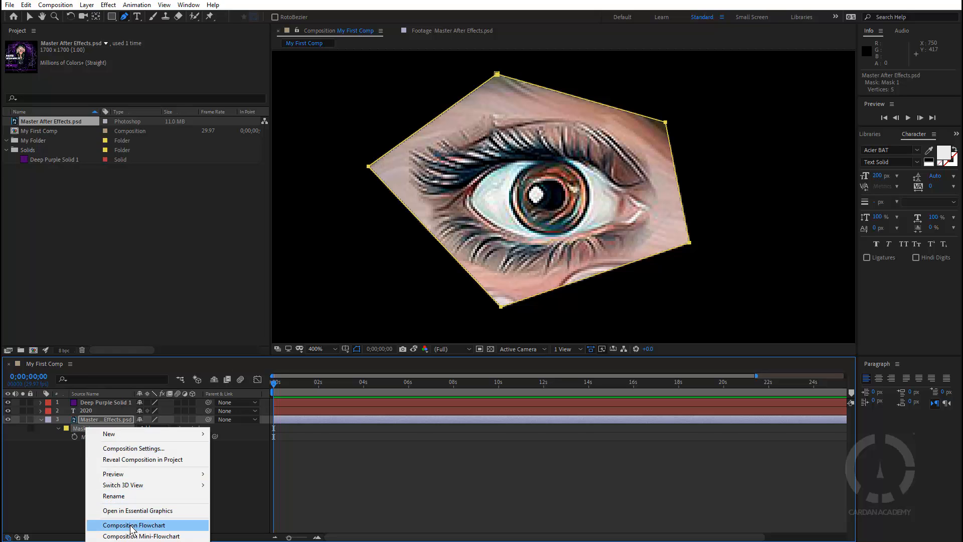
left_click(80, 429)
key("Delete")
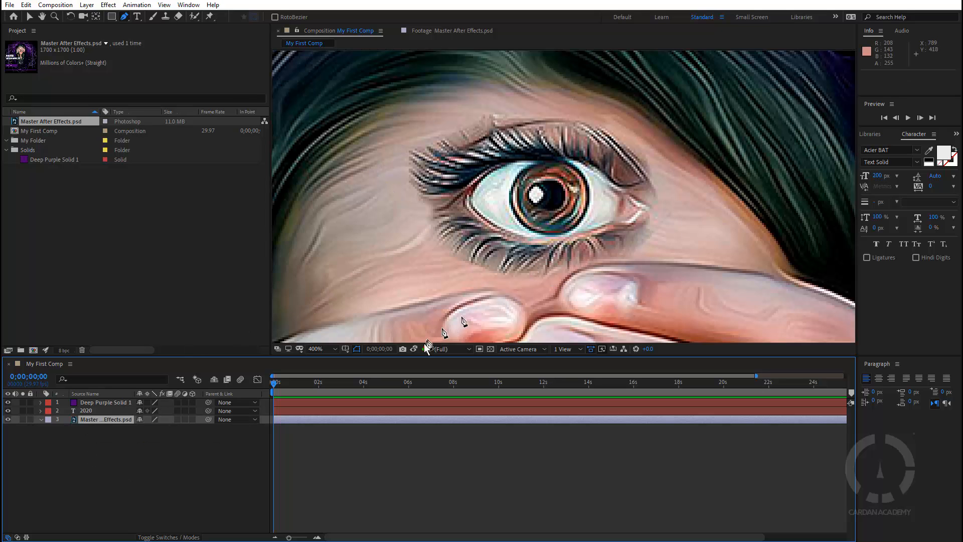
left_click(411, 351)
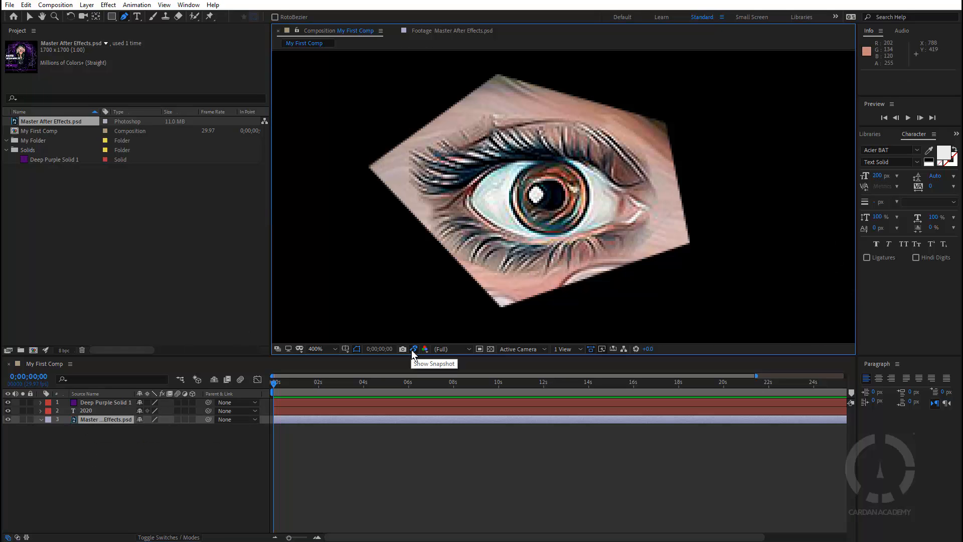
left_click(412, 351)
left_click(412, 351)
left_click(413, 350)
left_click(413, 350)
left_click(412, 350)
left_click(412, 351)
left_click(413, 350)
left_click(413, 351)
left_click(426, 348)
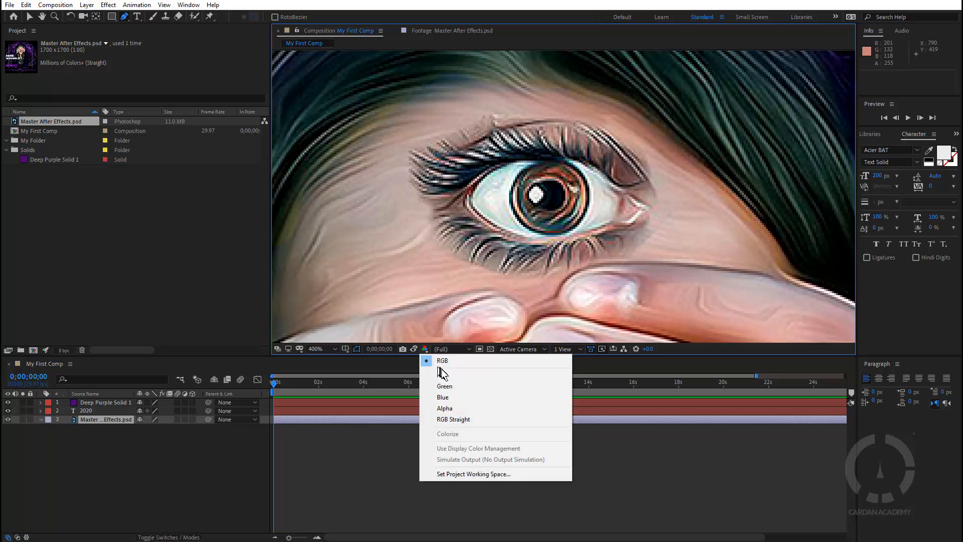
left_click(427, 369)
left_click(424, 349)
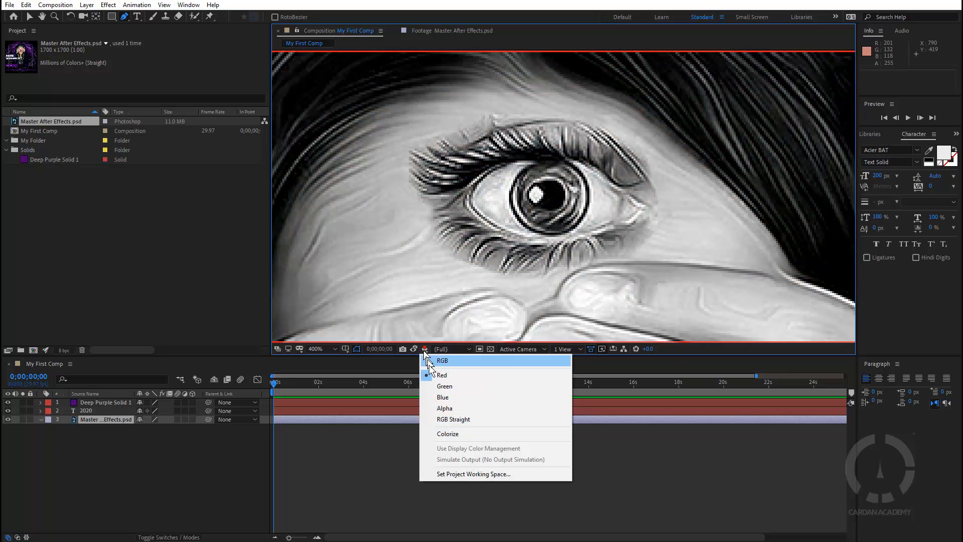
left_click(442, 386)
left_click(426, 350)
left_click(442, 397)
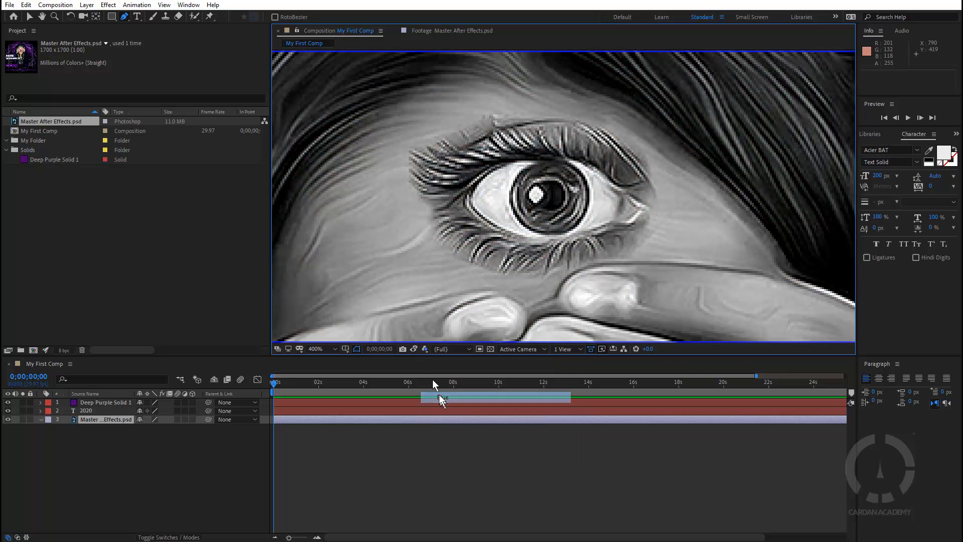
left_click(425, 348)
left_click(445, 408)
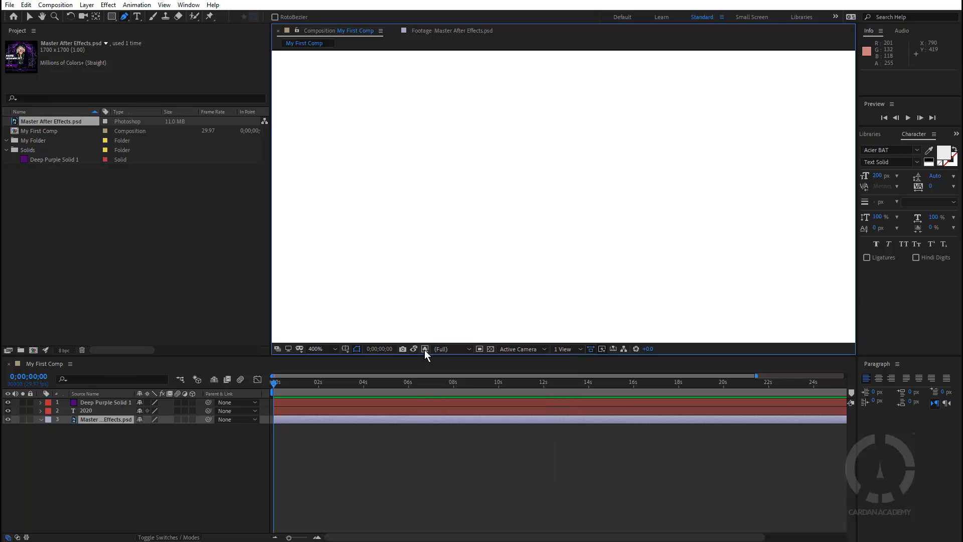
left_click(425, 350)
left_click(452, 361)
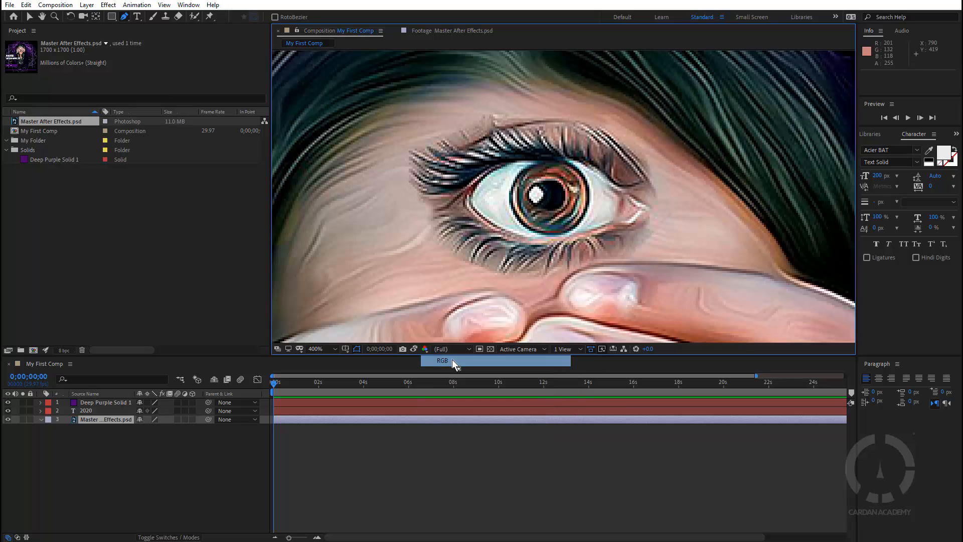
left_click(457, 349)
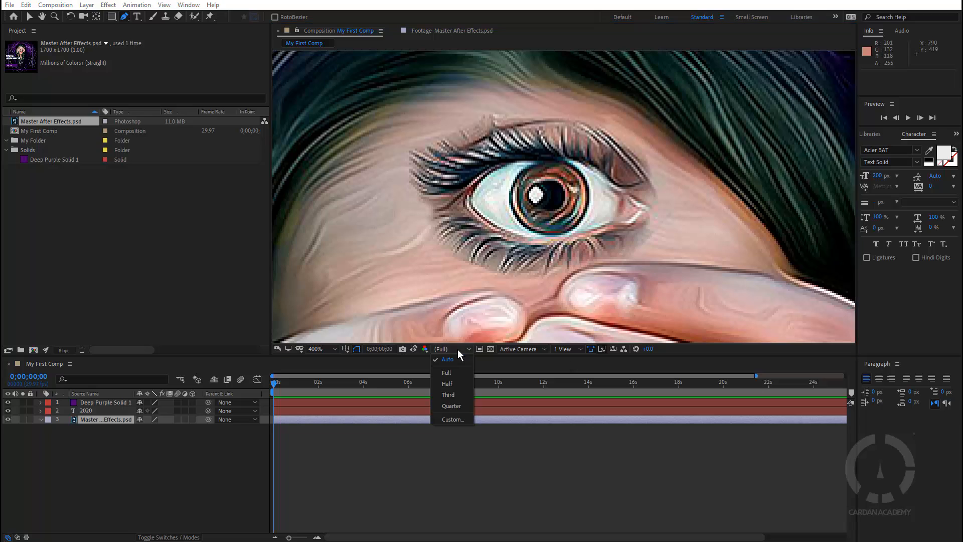
left_click(453, 374)
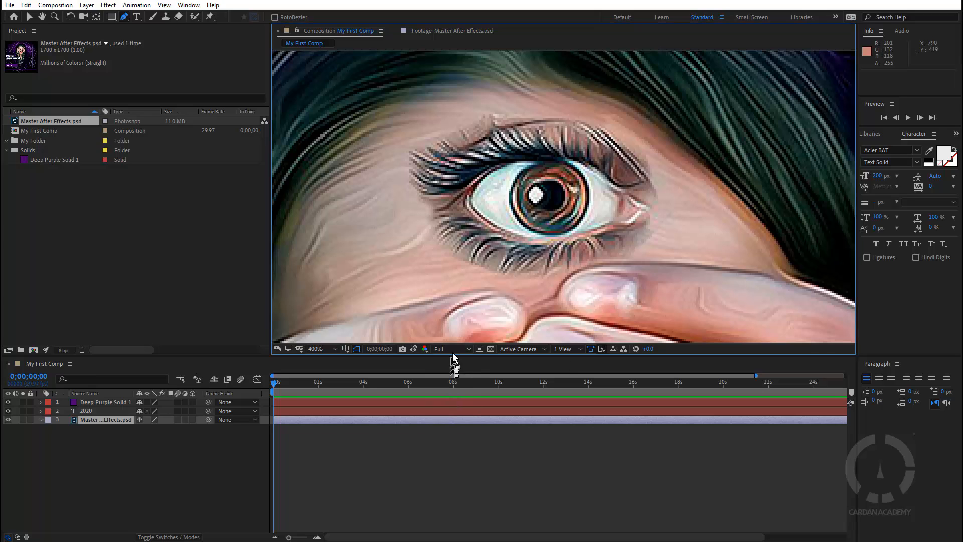
left_click(453, 351)
left_click(456, 385)
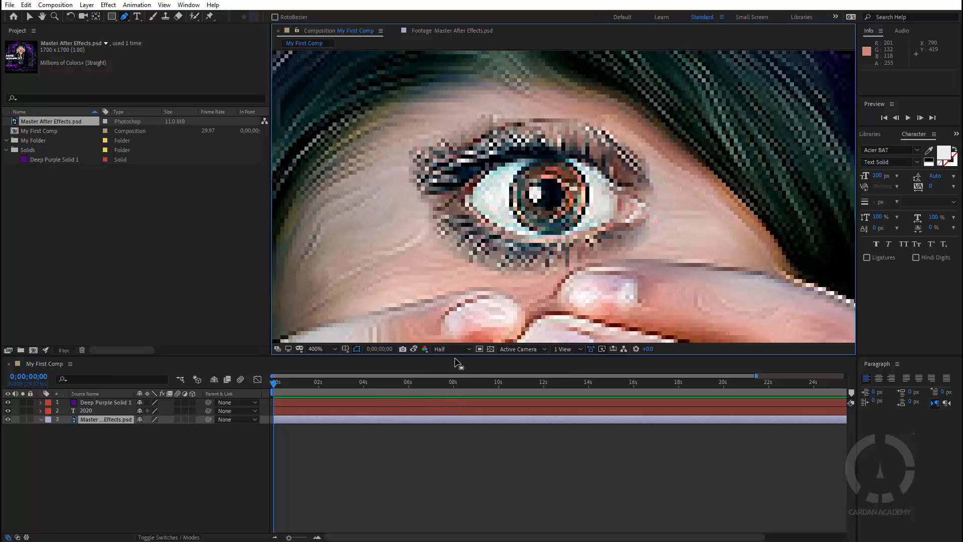
left_click(456, 351)
left_click(454, 395)
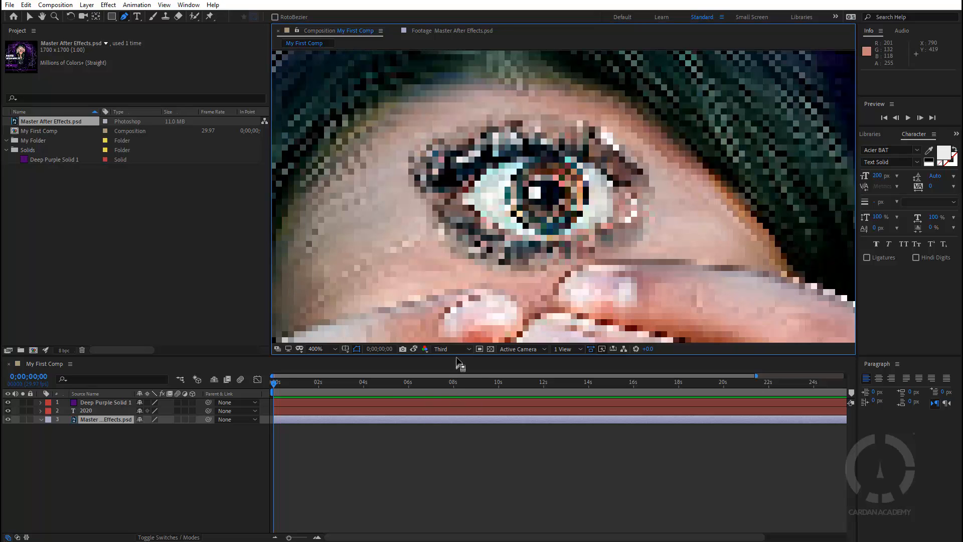
left_click(456, 351)
left_click(457, 406)
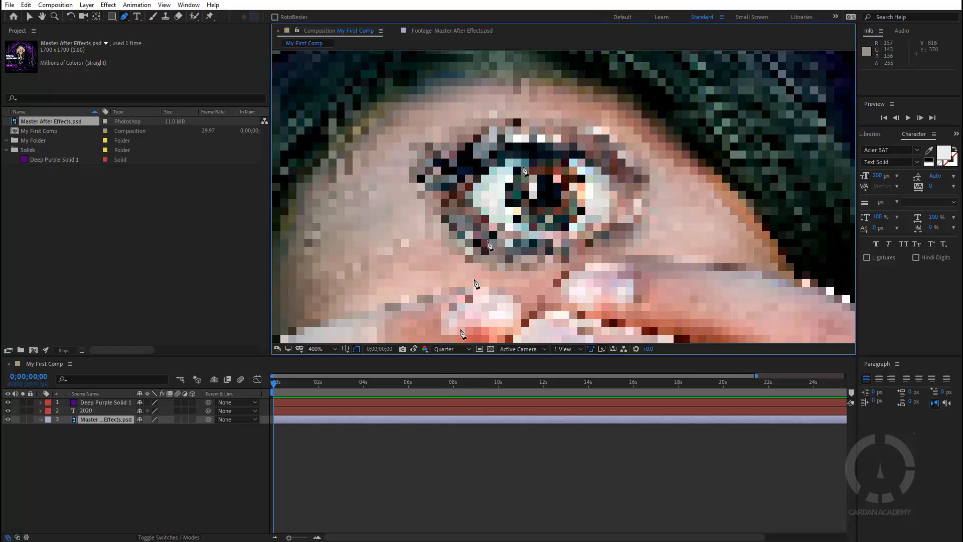
scroll(550, 219, "down", 6)
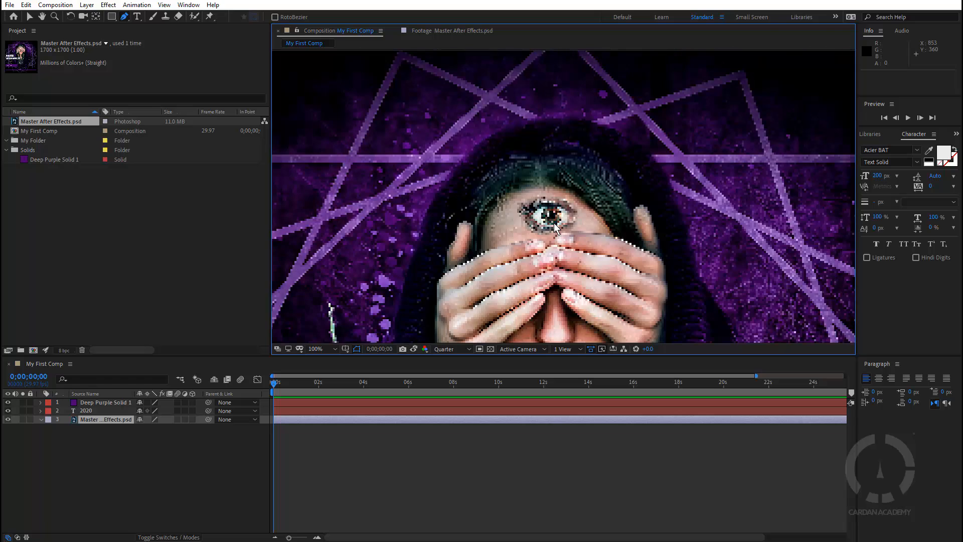
left_click_drag(553, 285, 555, 217)
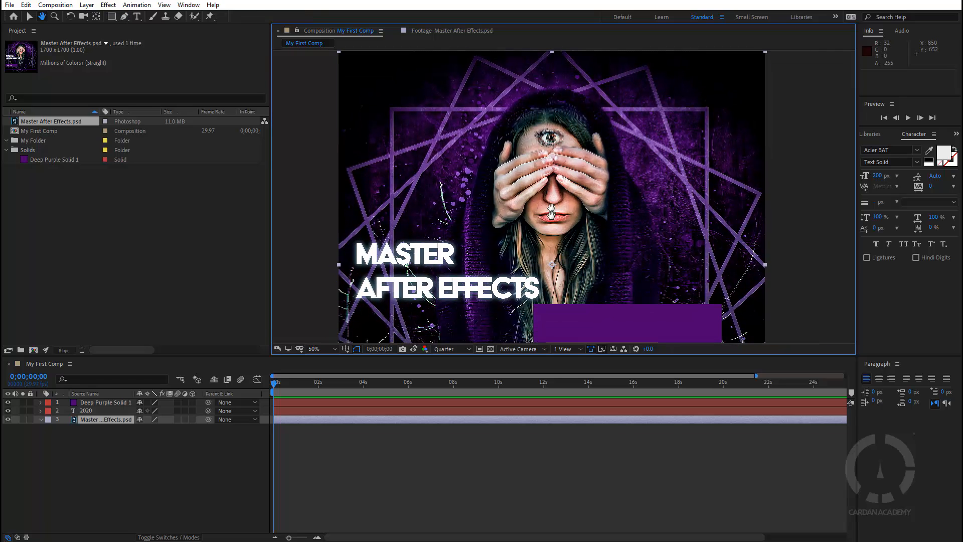
scroll(555, 217, "up", 2)
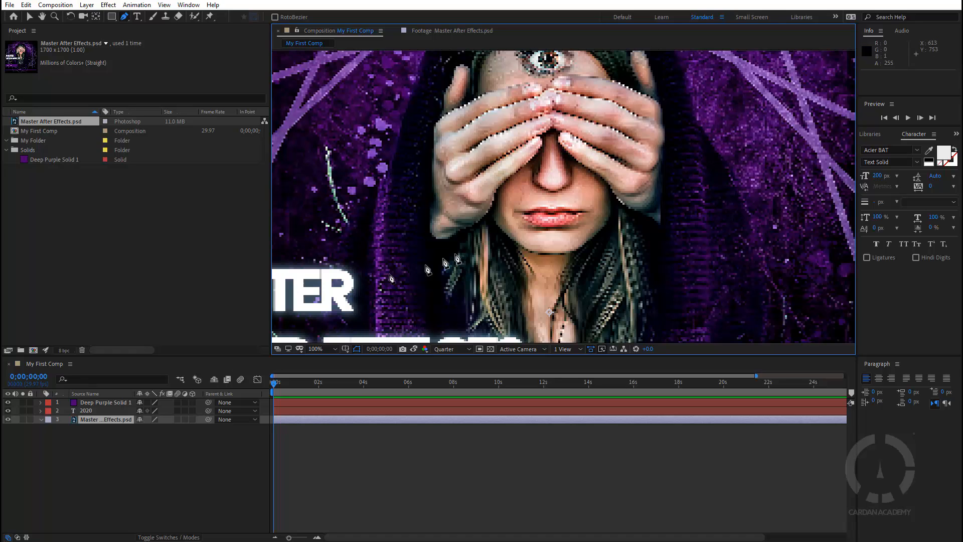
left_click(459, 350)
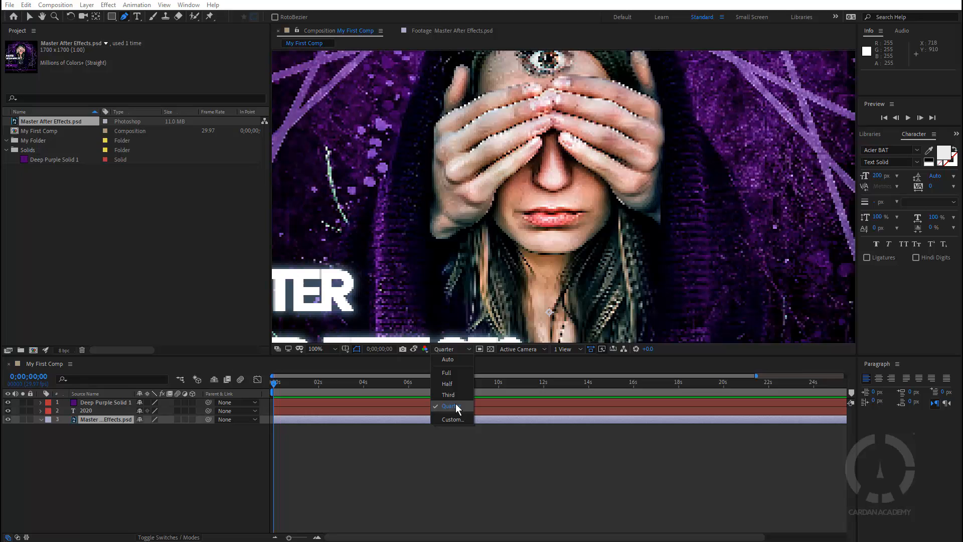
left_click(453, 419)
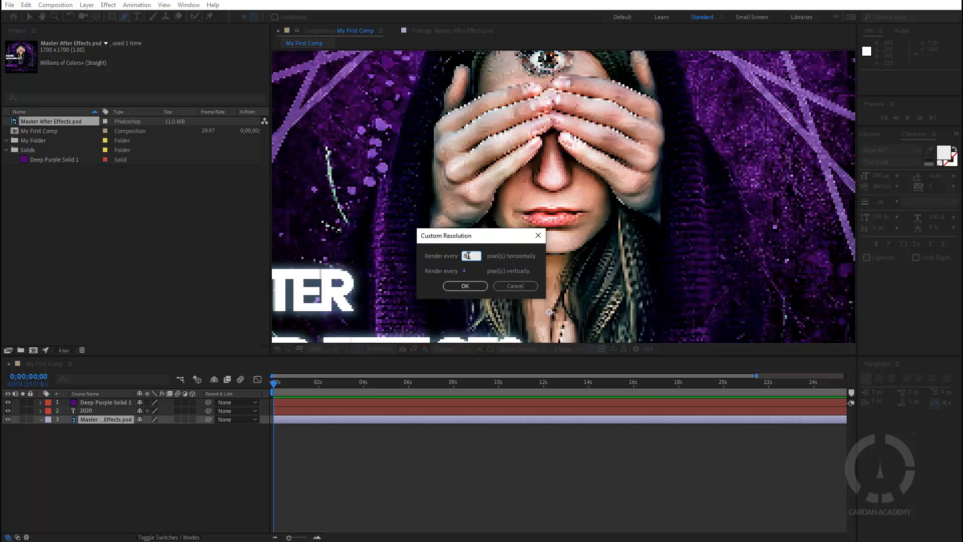
type("8")
left_click(467, 286)
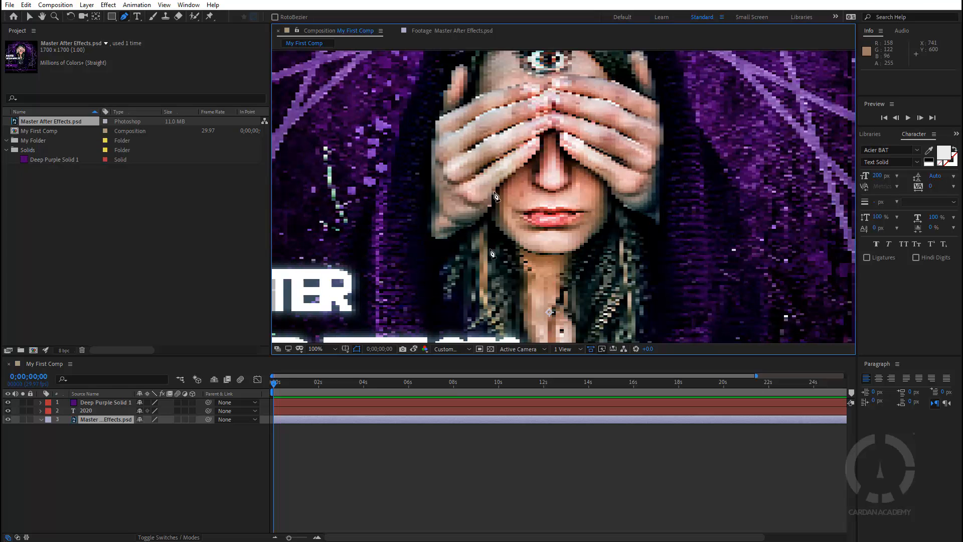
left_click(460, 346)
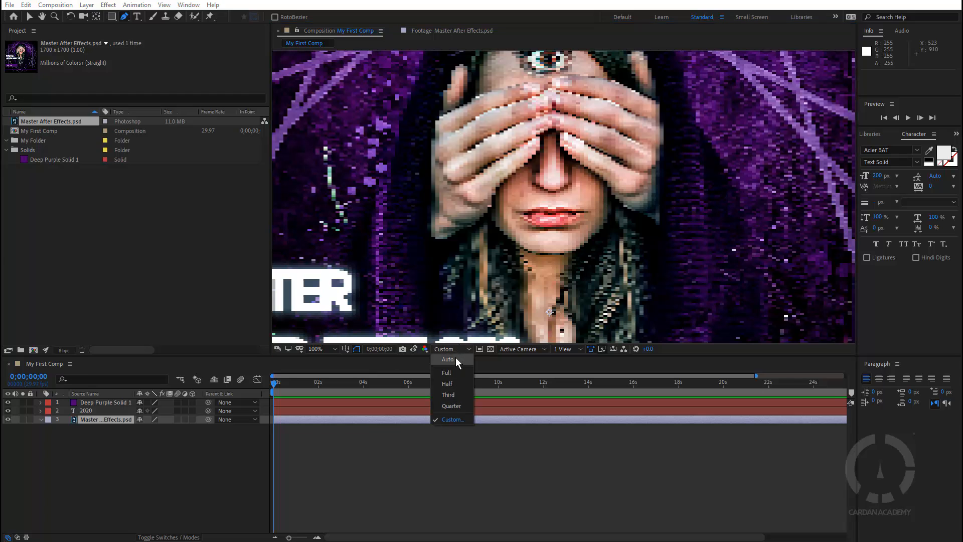
left_click(449, 373)
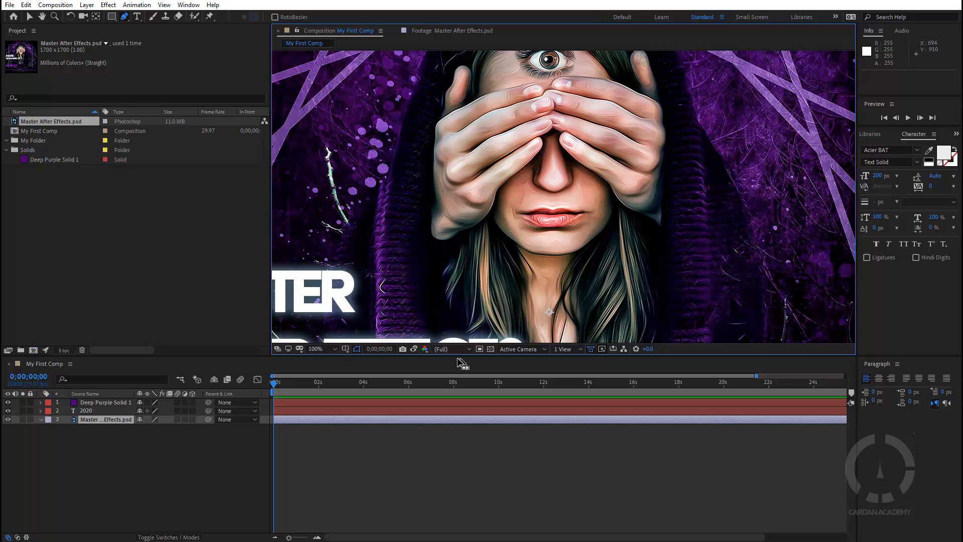
Hide the Master After Effects.psd layer and toggle the transparency grid on and off
scroll(515, 279, "down", 2)
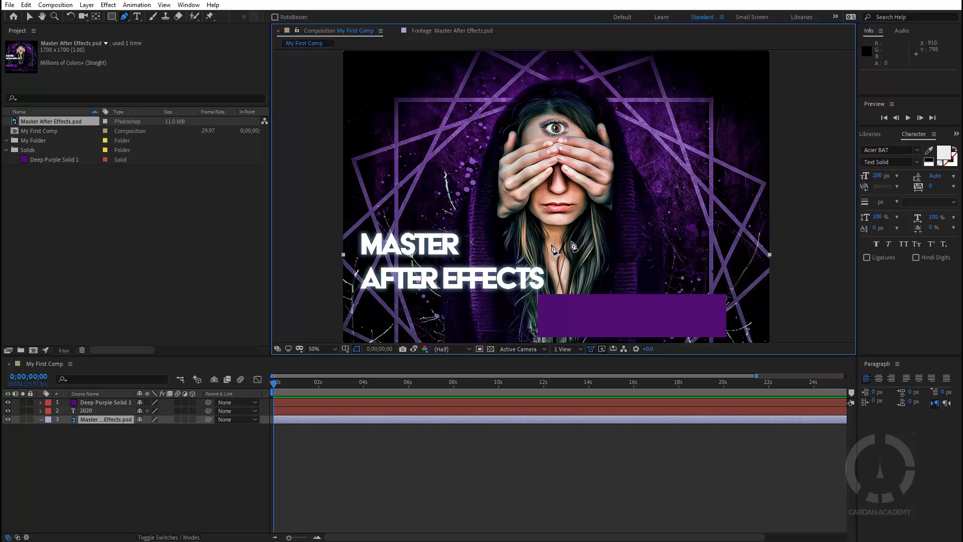
left_click(7, 420)
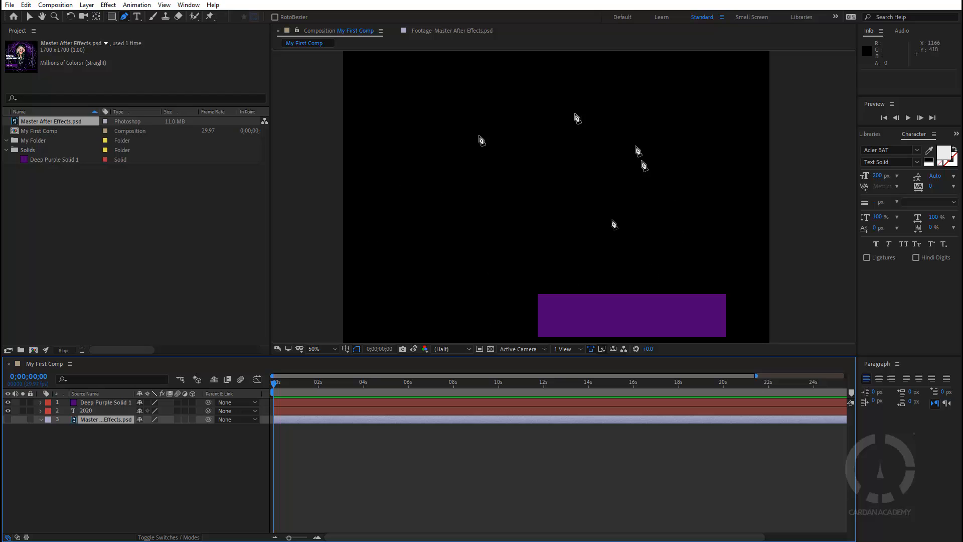
left_click(491, 349)
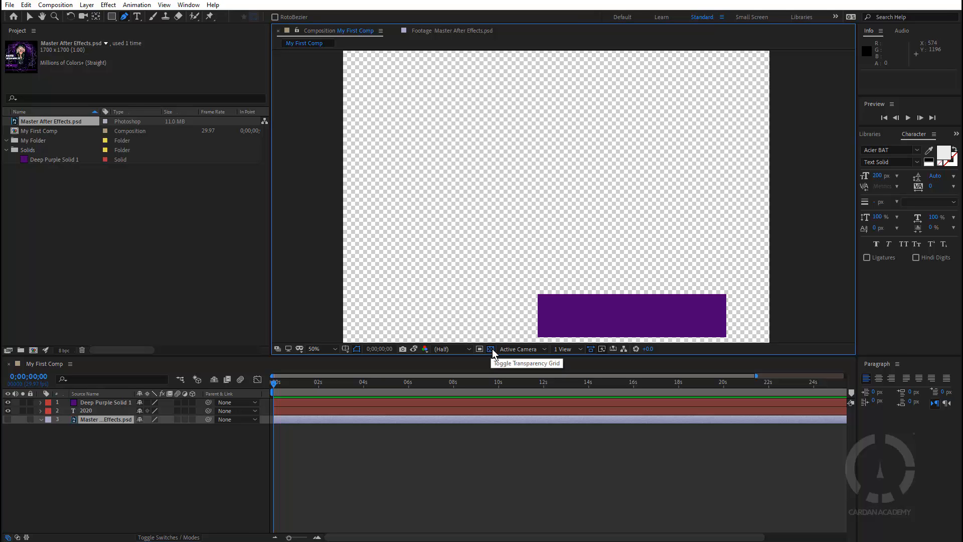
left_click(492, 349)
left_click(492, 348)
left_click(491, 349)
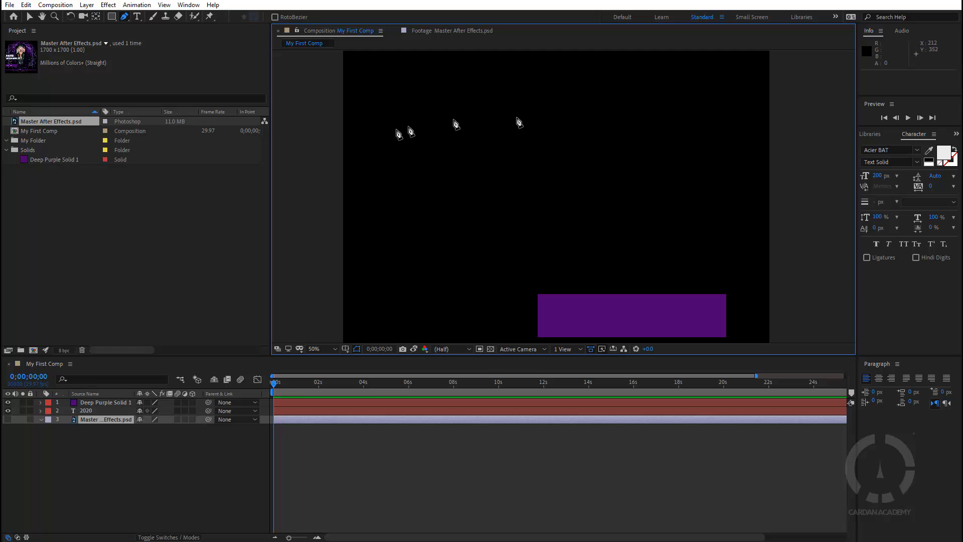
Leave the transparency grid off for a black background and show Master After Effects.psd again
left_click(492, 348)
left_click(492, 348)
left_click(492, 348)
left_click(492, 348)
left_click(492, 348)
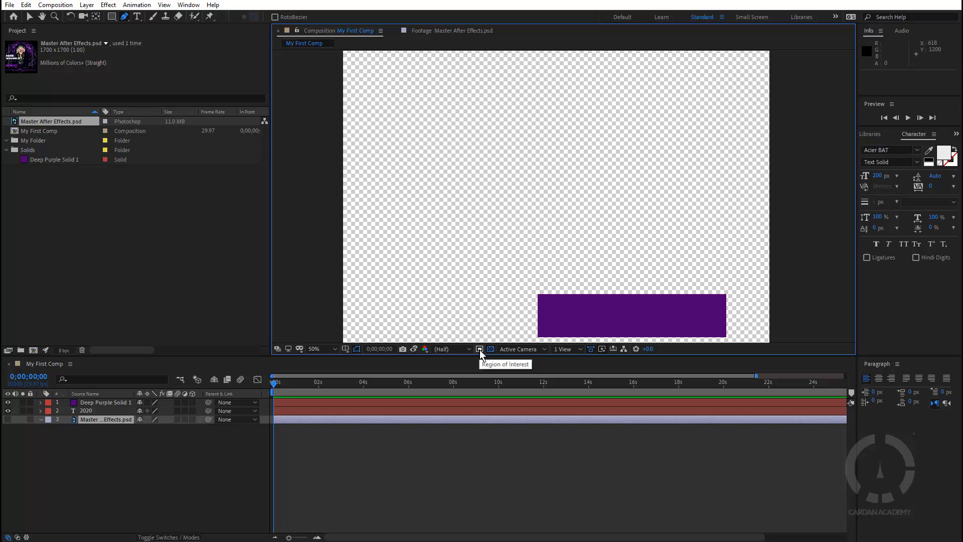
left_click(490, 349)
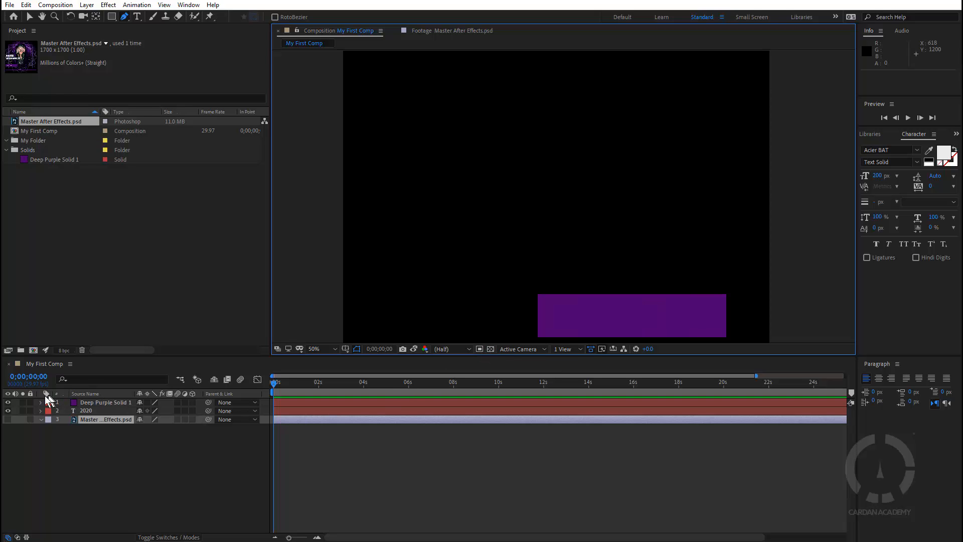
left_click(8, 419)
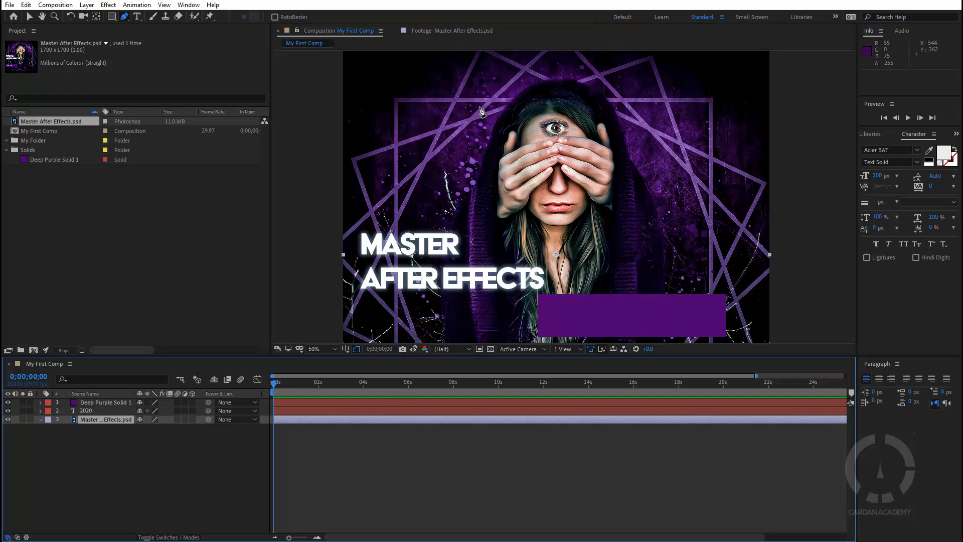
Turn on Region of Interest and draw a box around the face, trimming its top edge down
left_click(480, 350)
key("v")
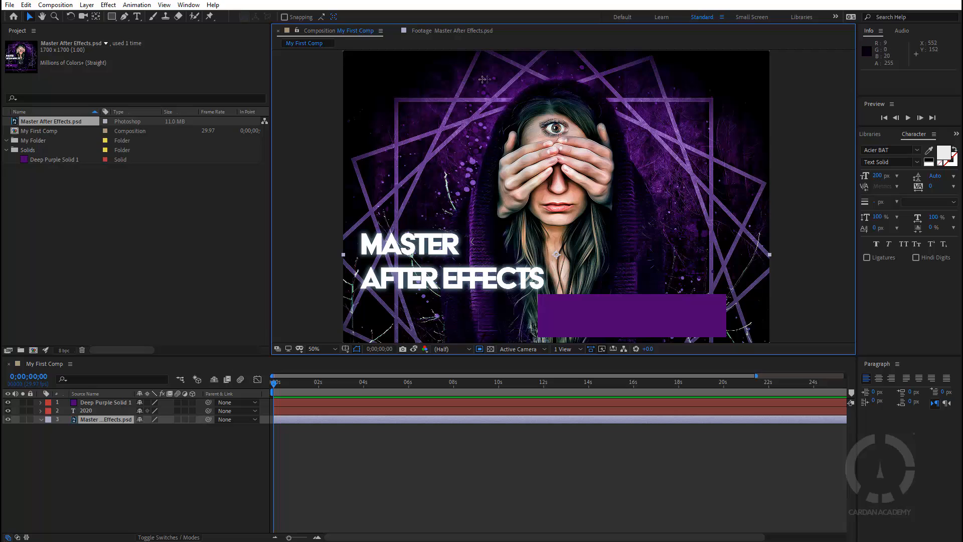
left_click_drag(489, 78, 623, 225)
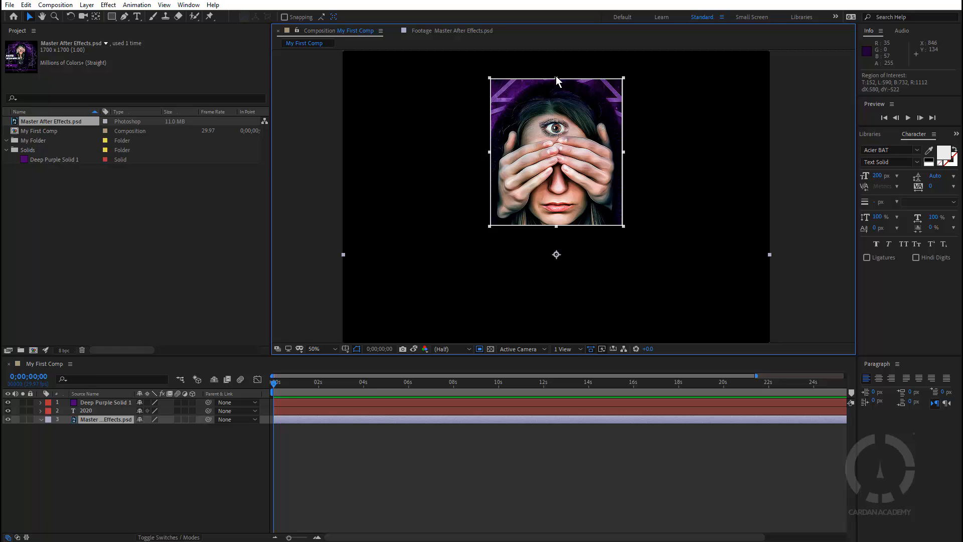
left_click_drag(557, 79, 557, 92)
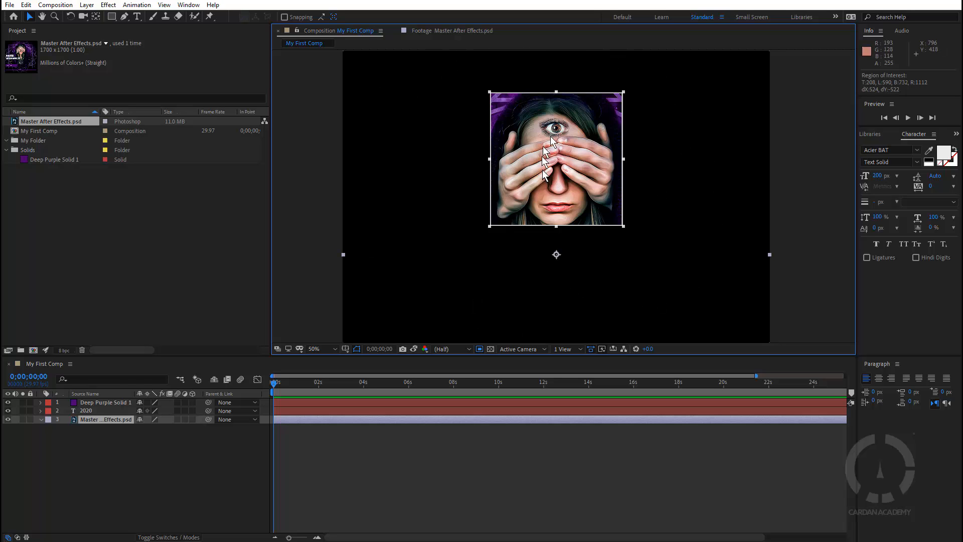
Zoom in and pan the view to show the hands and eye, then recentre on the face
scroll(551, 138, "up", 4)
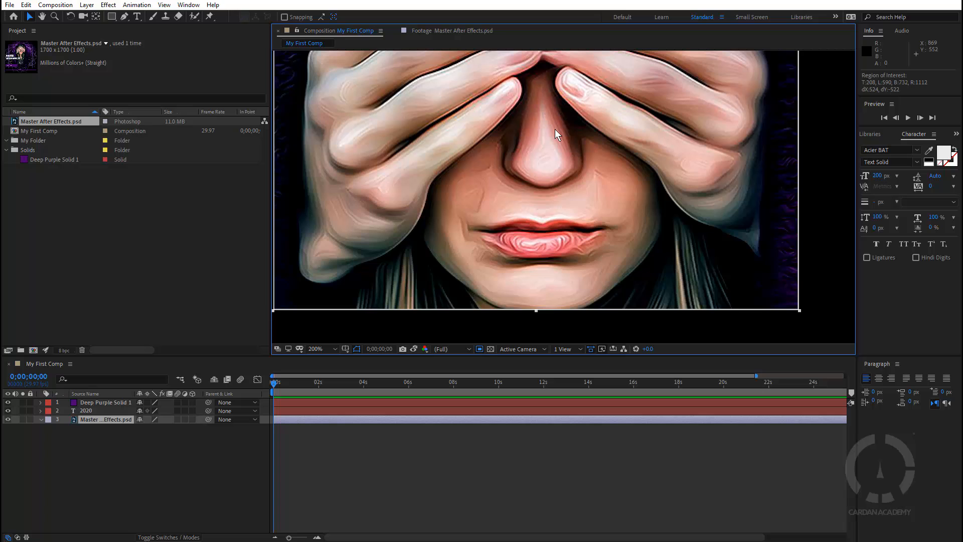
key("space")
left_click_drag(542, 103, 555, 276)
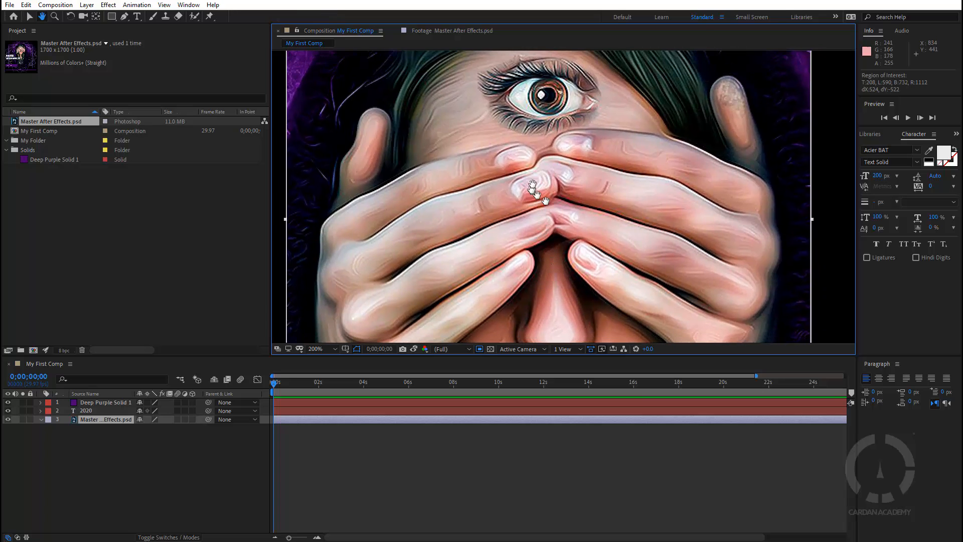
scroll(510, 196, "down", 2)
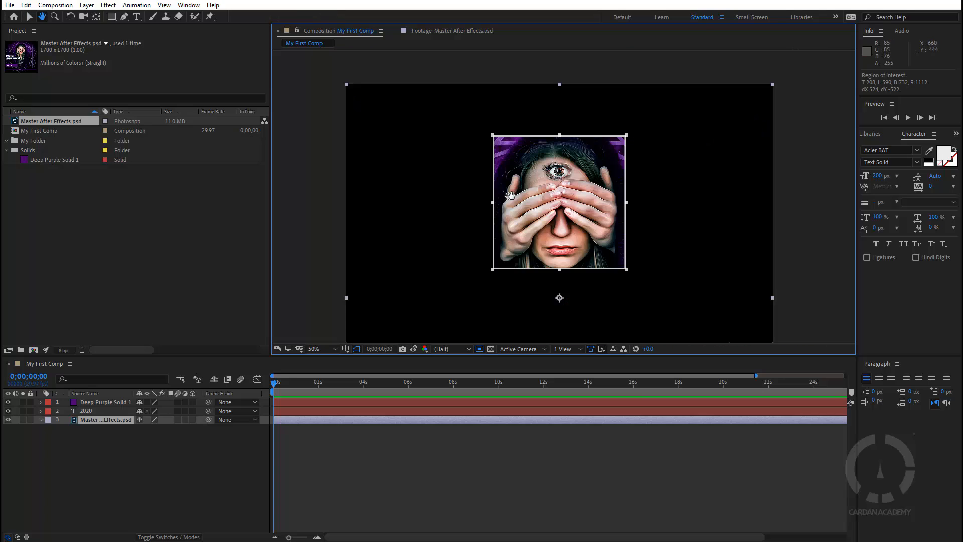
scroll(510, 196, "up", 1)
key("space")
left_click_drag(561, 226, 543, 192)
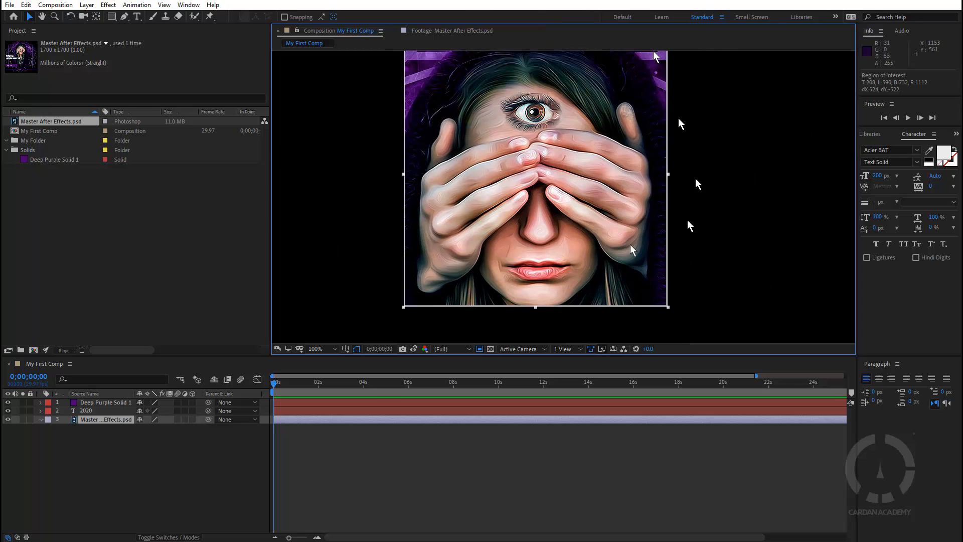
Turn off Region of Interest and check the 3D View list without changing it
left_click(480, 349)
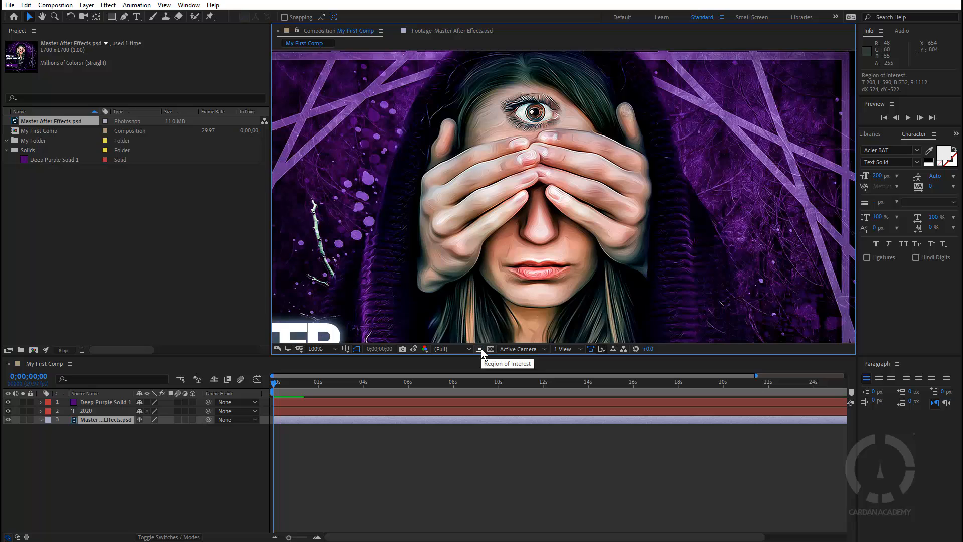
left_click(534, 349)
left_click(534, 349)
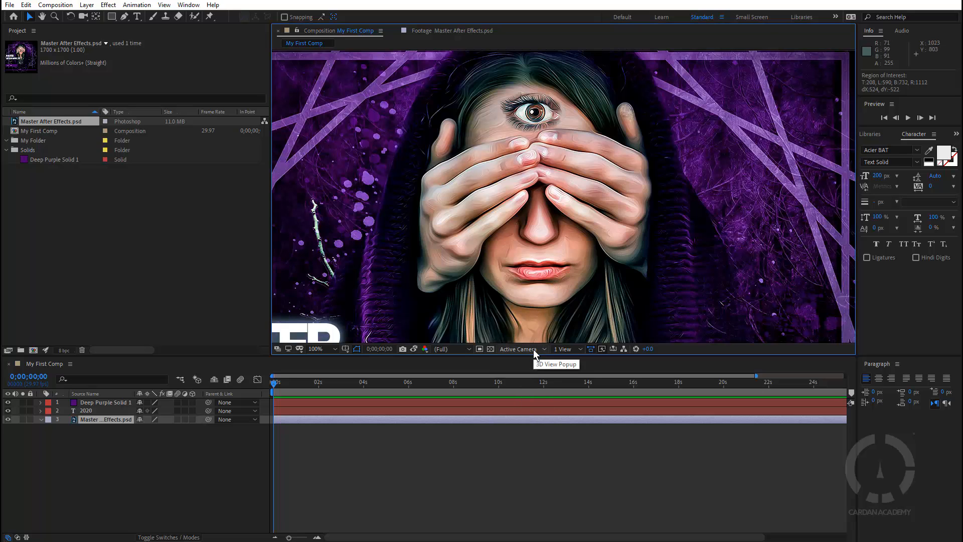
Try the 2 Views Horizontal and 2 Views Vertical layouts, then return to 1 View
left_click(580, 350)
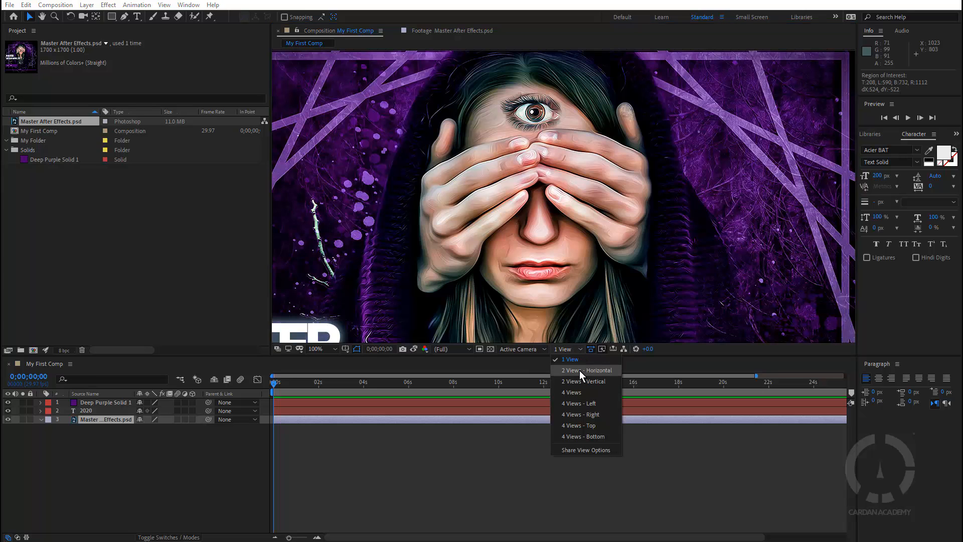
left_click(580, 370)
left_click(575, 348)
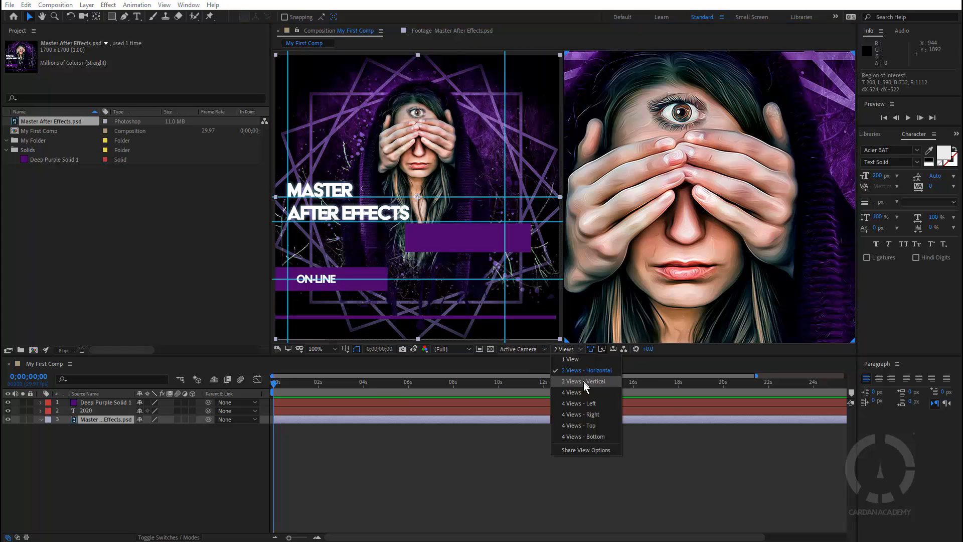
left_click(583, 381)
left_click(574, 349)
left_click(572, 360)
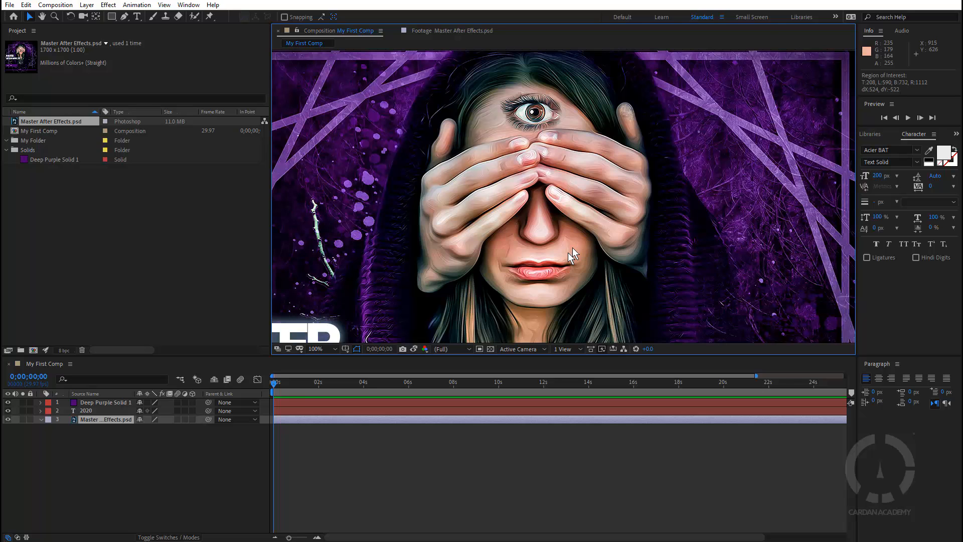
Reposition the comp view and toggle Pixel Aspect Ratio Correction
scroll(568, 251, "down", 2)
key("h")
left_click_drag(568, 250, 568, 182)
key("v")
scroll(567, 182, "down", 2)
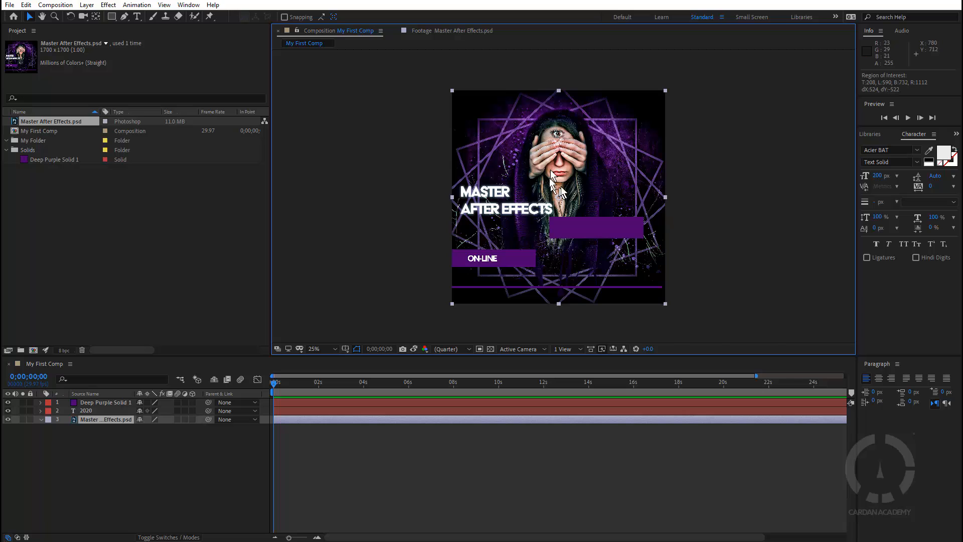
scroll(550, 169, "up", 2)
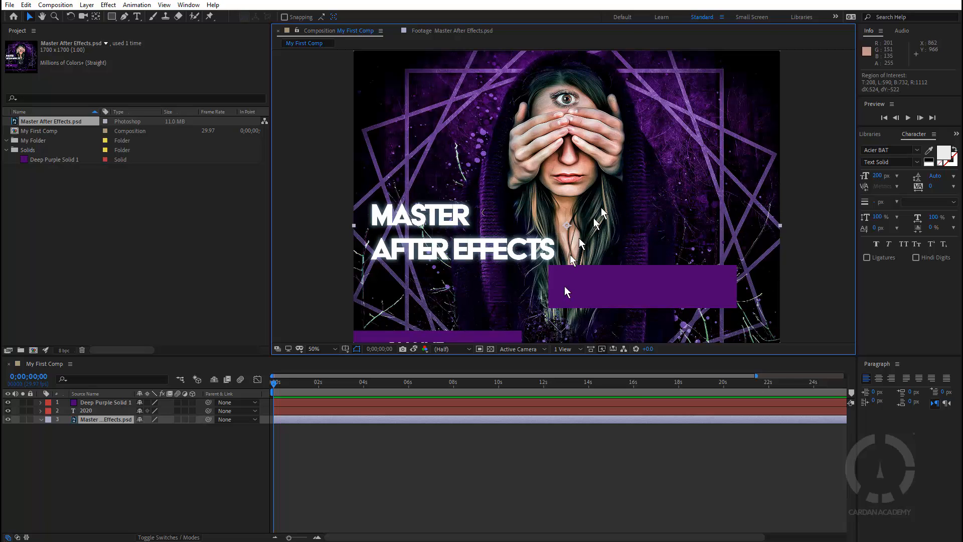
left_click(592, 348)
Check the Fast Previews options, open the My First Comp flowchart, then return to the composition tab
left_click(610, 350)
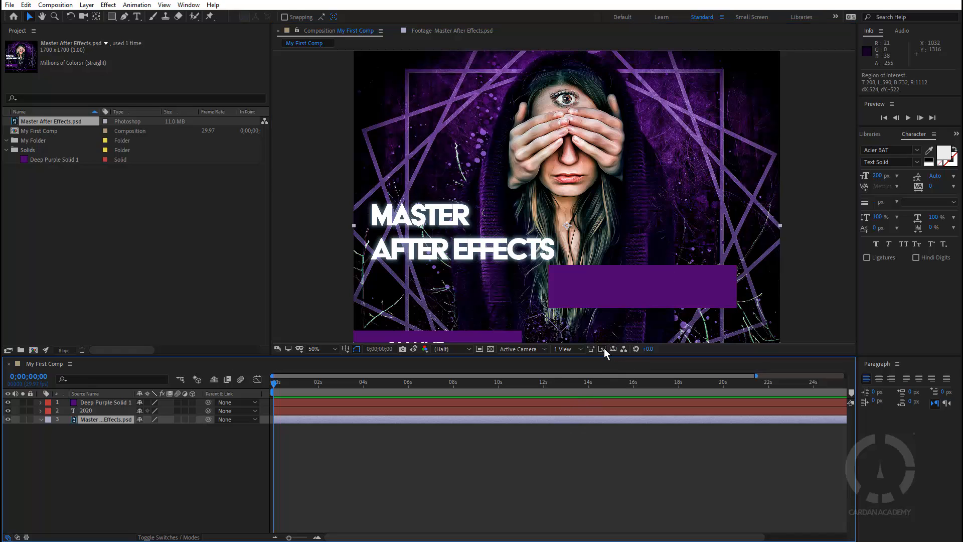
left_click(602, 350)
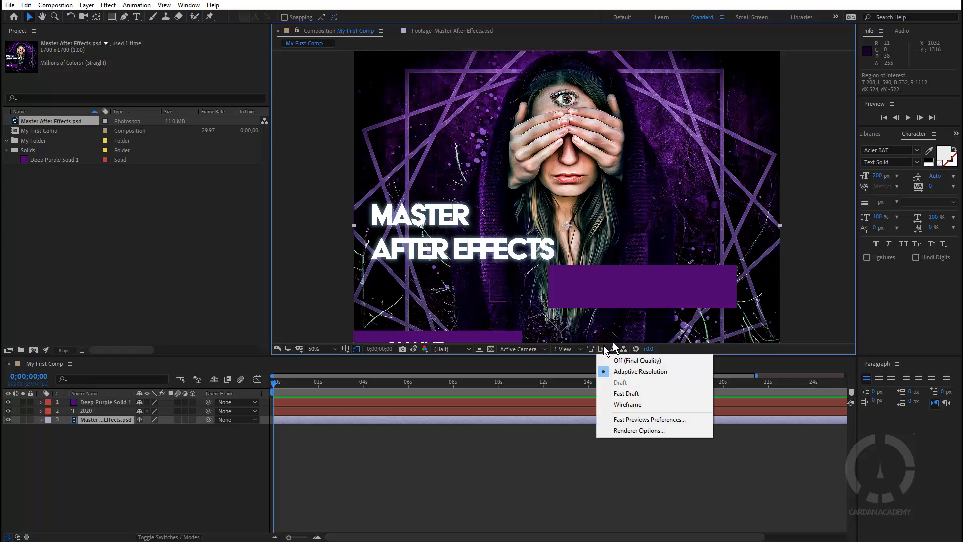
left_click(624, 348)
left_click(623, 348)
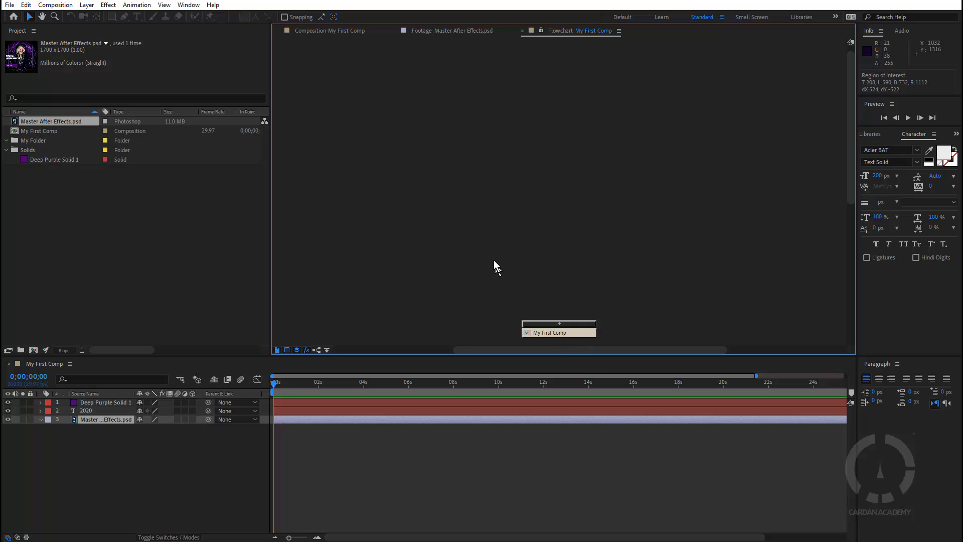
left_click(345, 30)
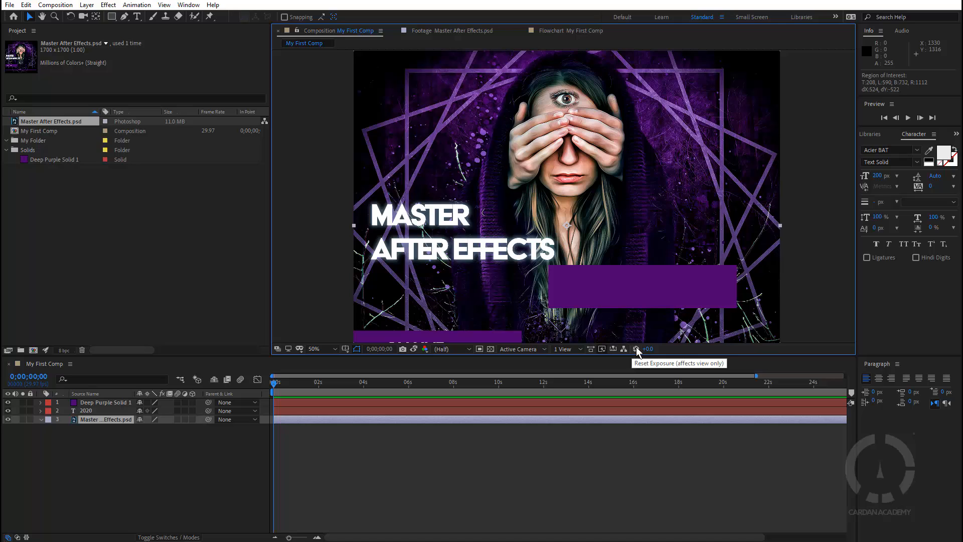
left_click_drag(648, 349, 677, 349)
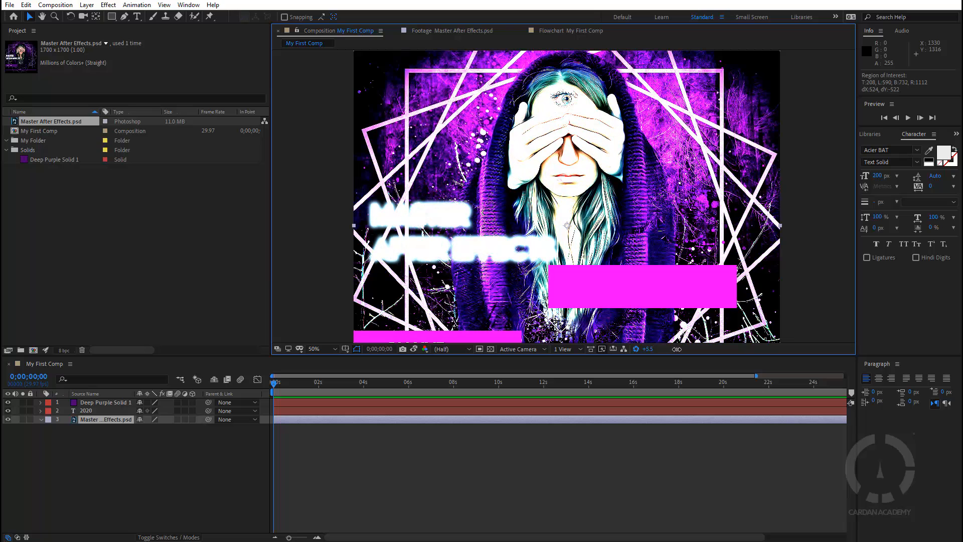
left_click(635, 348)
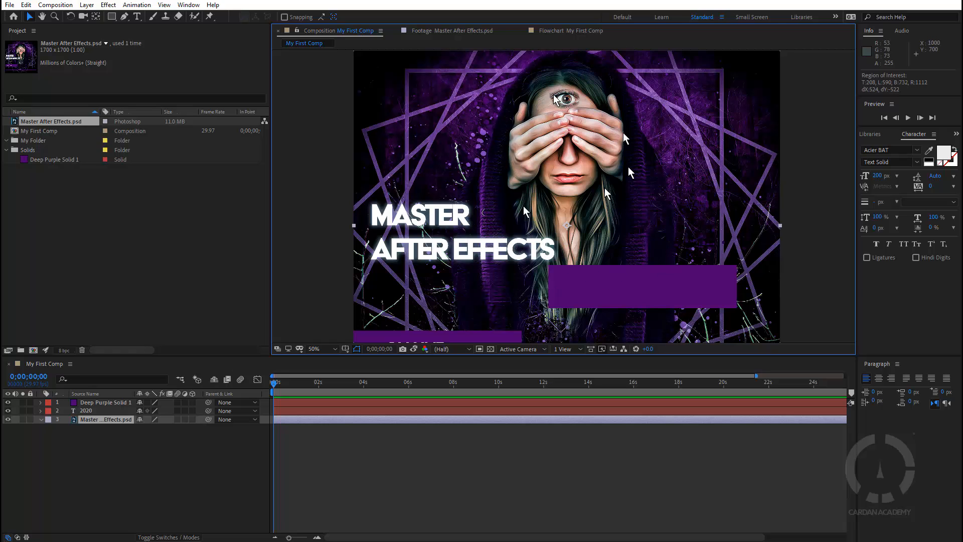
right_click(445, 112)
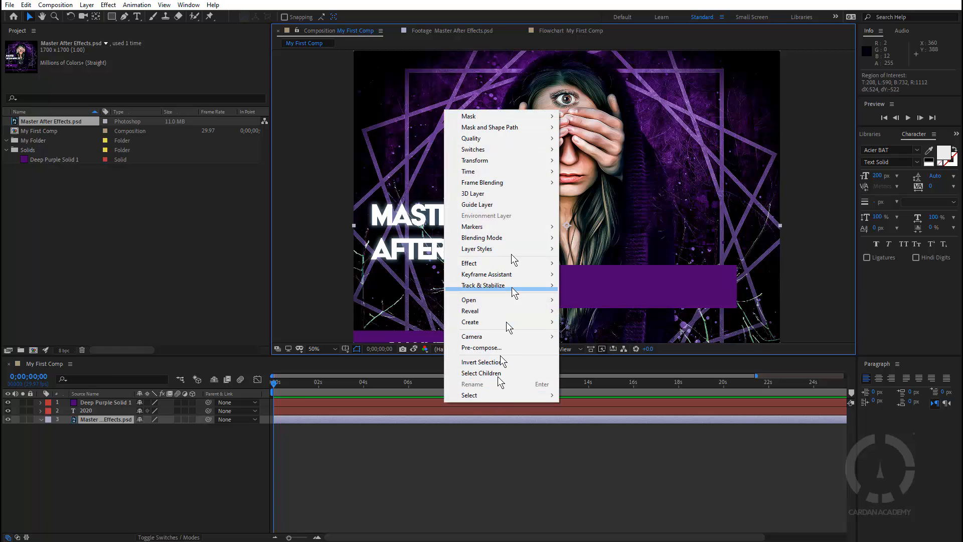
mouse_move(499, 130)
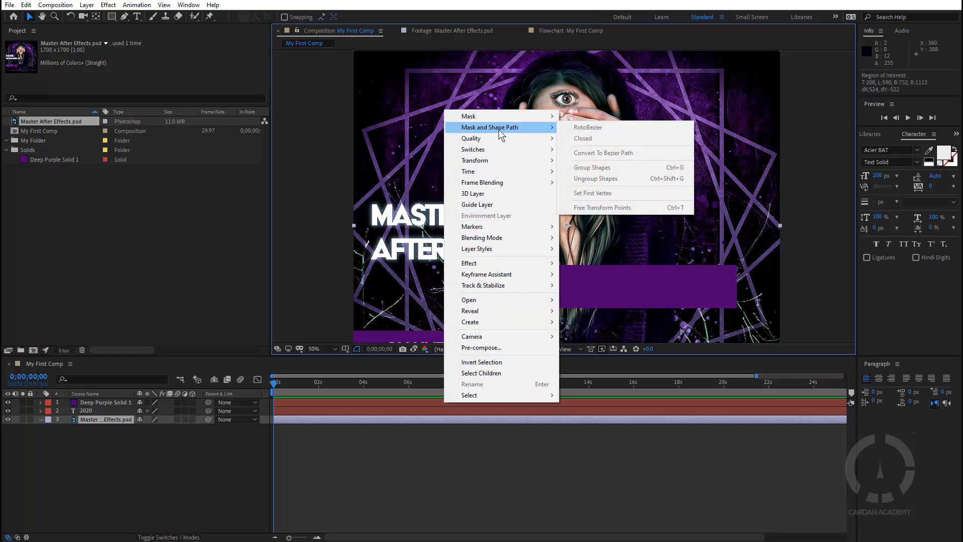
right_click(339, 116)
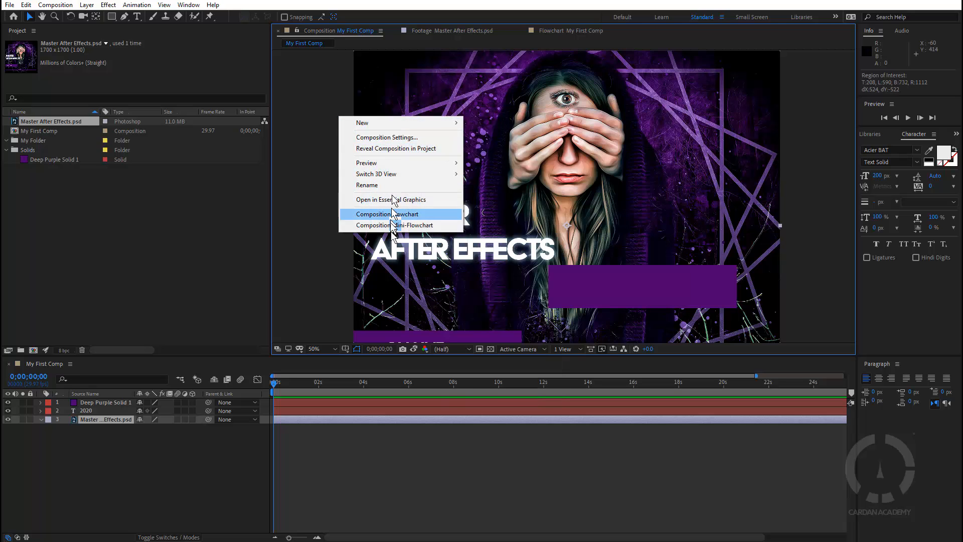
right_click(314, 94)
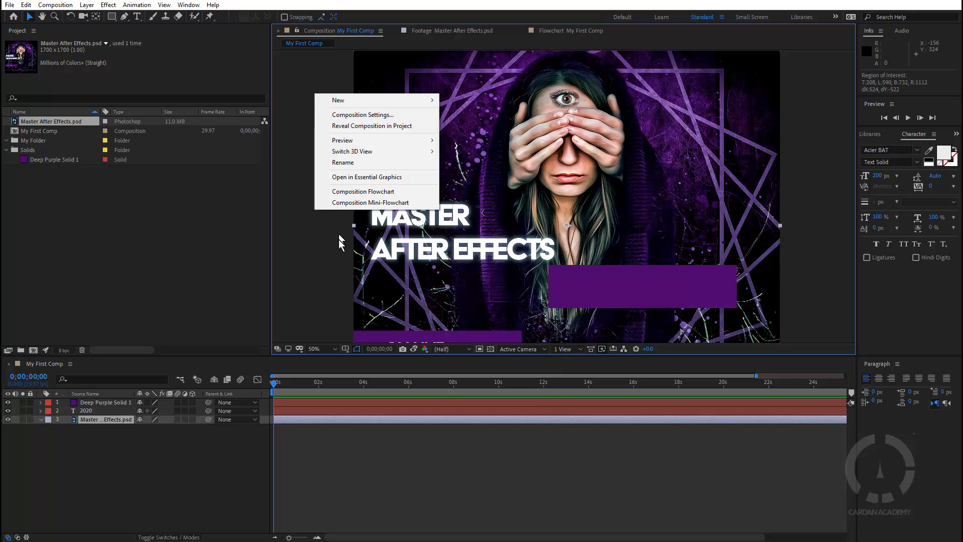
right_click(561, 152)
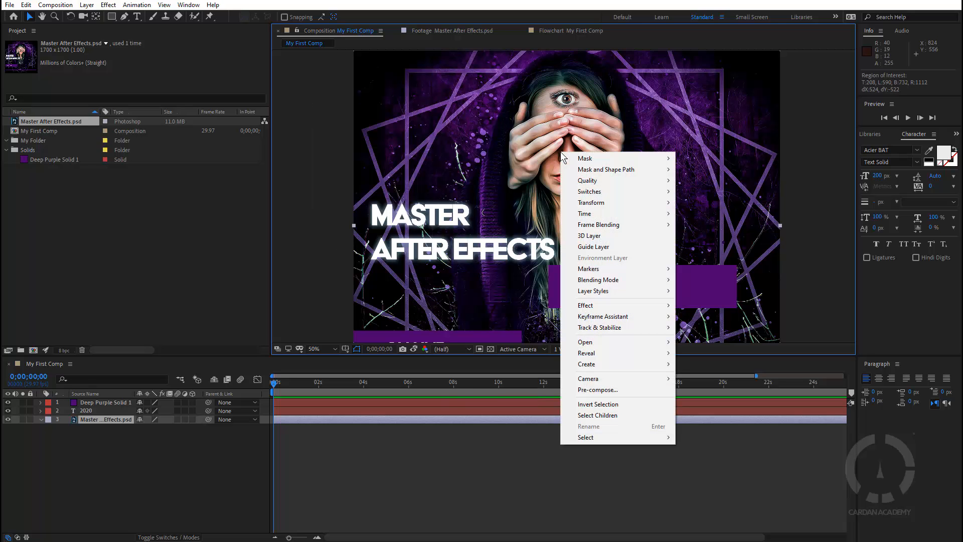
right_click(311, 141)
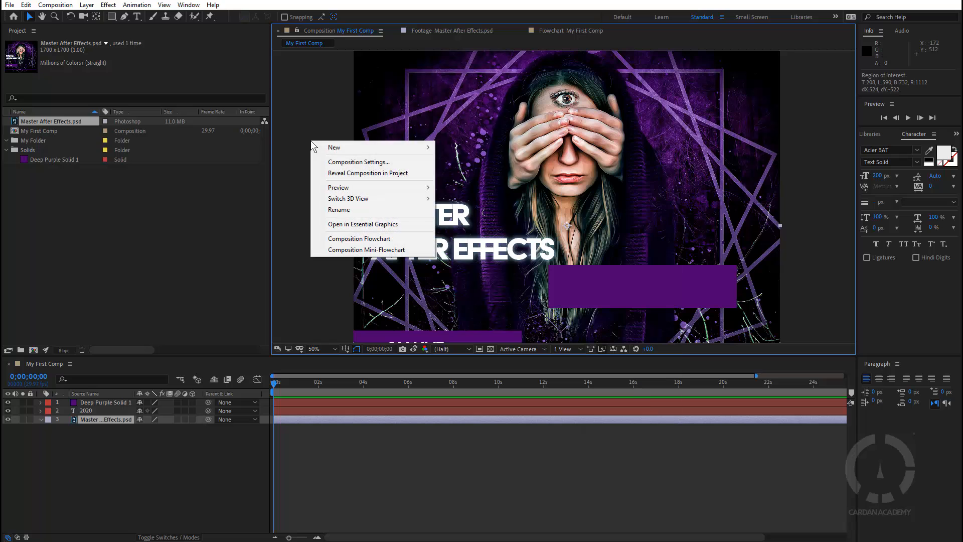
right_click(601, 133)
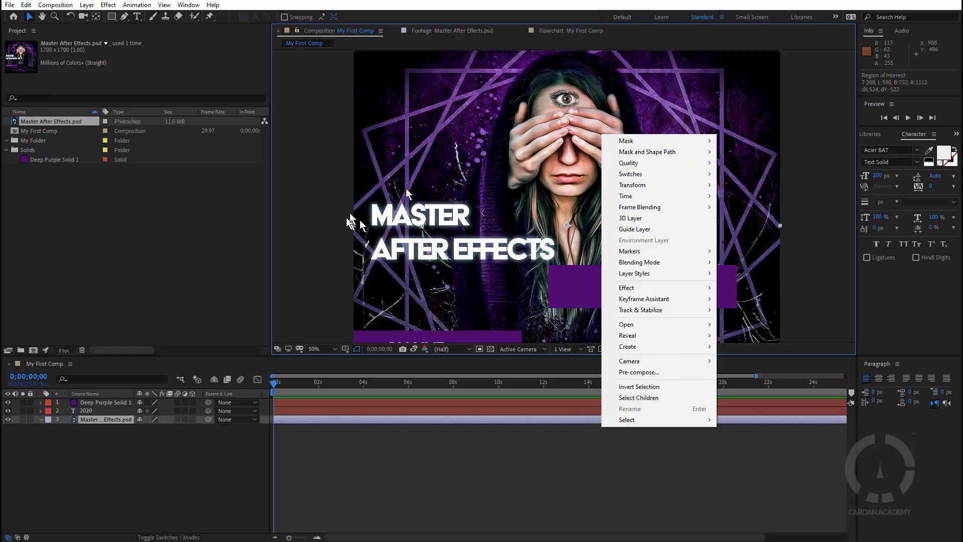
left_click(321, 271)
right_click(166, 234)
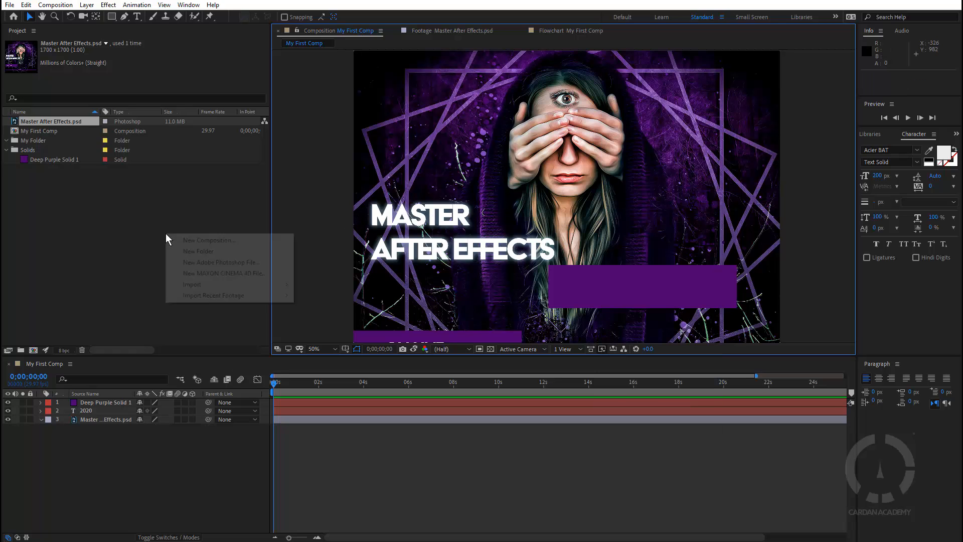
left_click(213, 196)
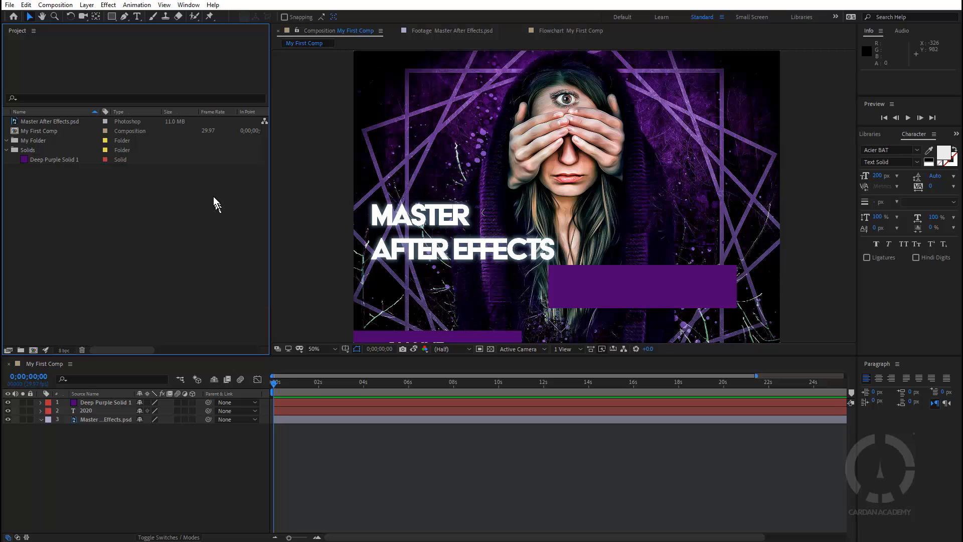
right_click(227, 434)
left_click(224, 273)
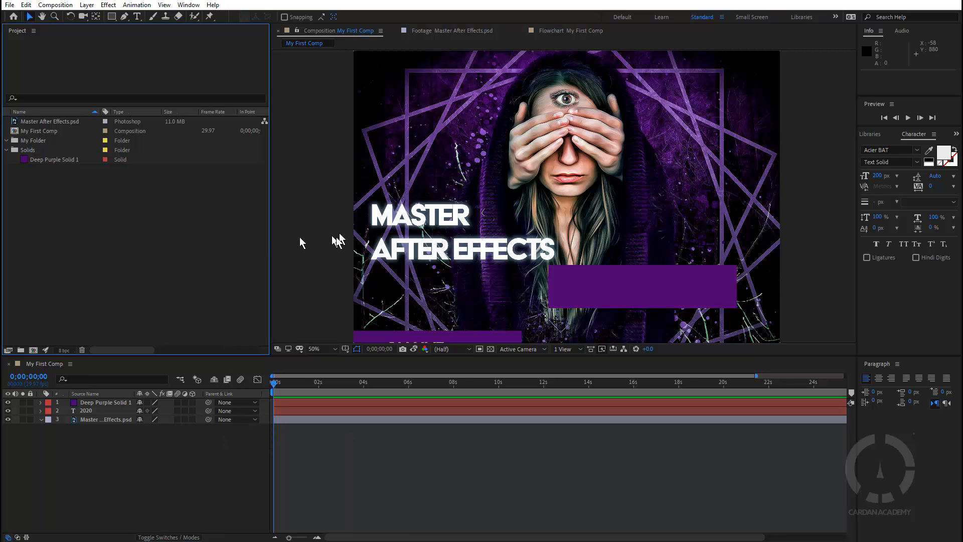